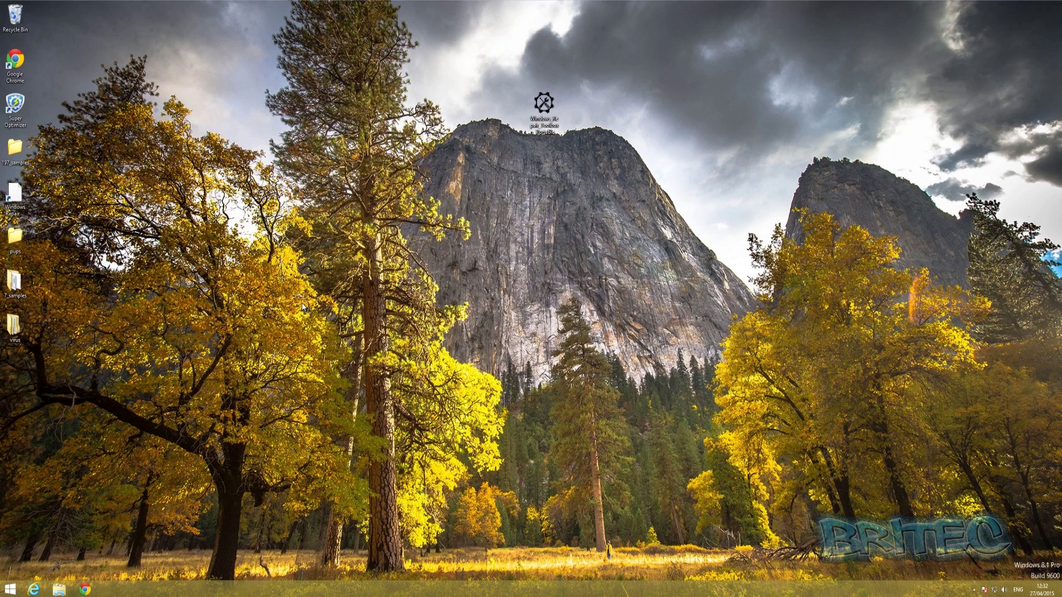
Step: Open Task Manager, move its window toward the middle of the desktop and expand it to show more details
left_click(544, 105)
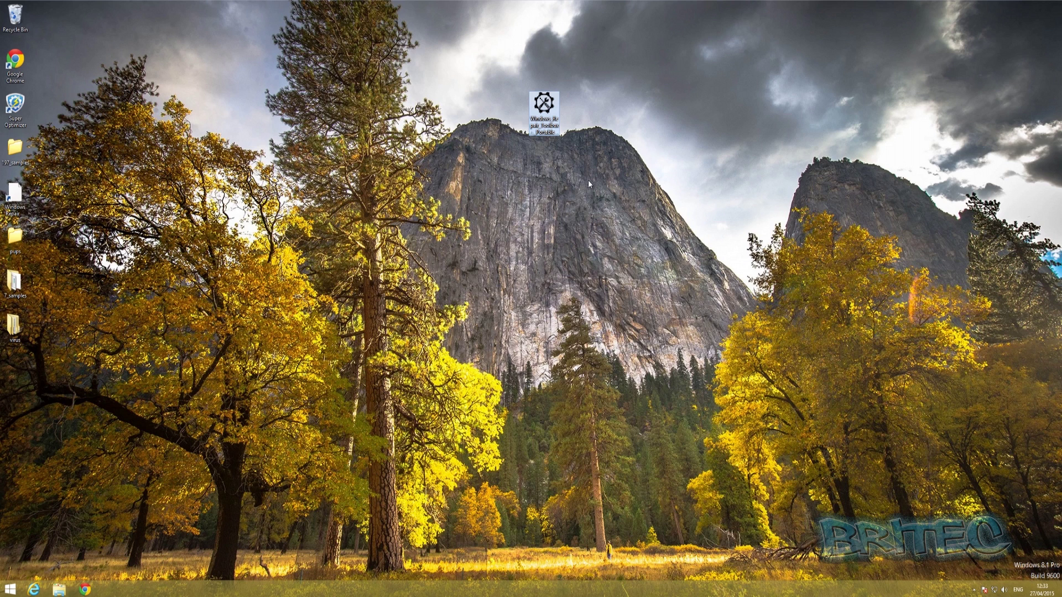
left_click(481, 592)
right_click(481, 593)
left_click(495, 560)
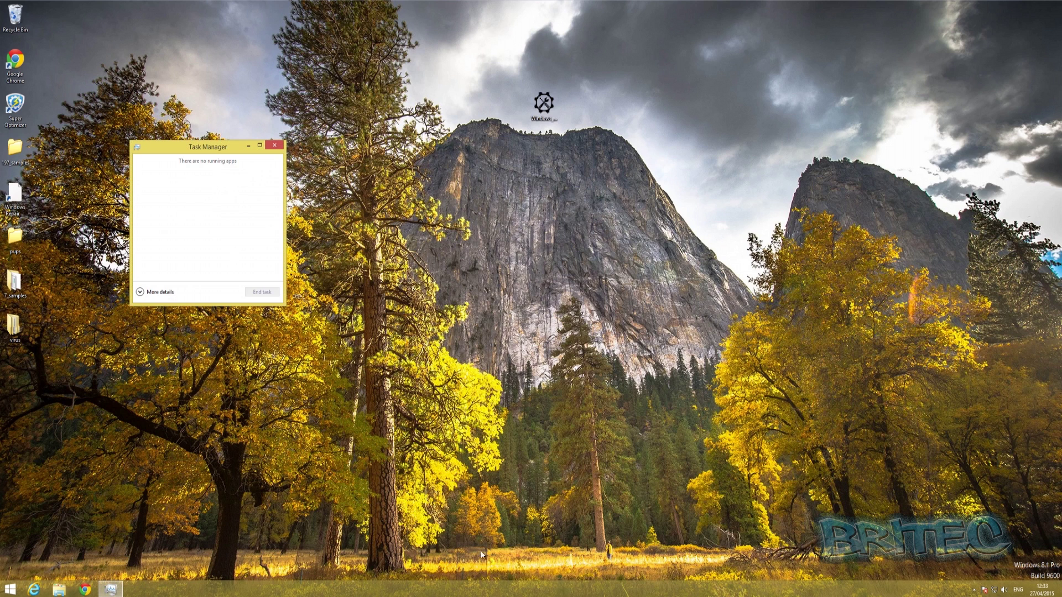
left_click_drag(188, 150, 450, 165)
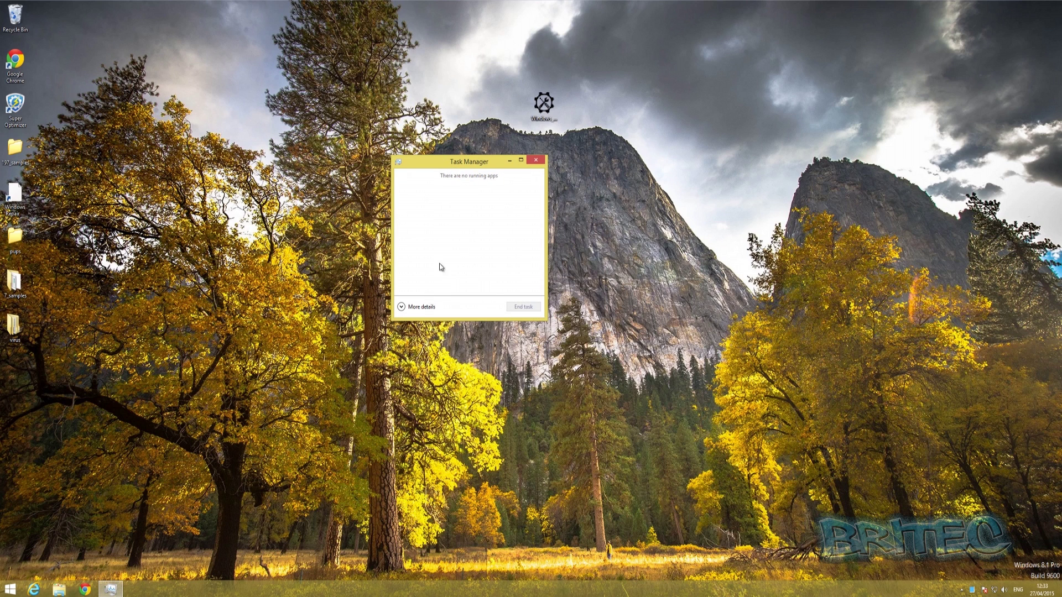
left_click(402, 307)
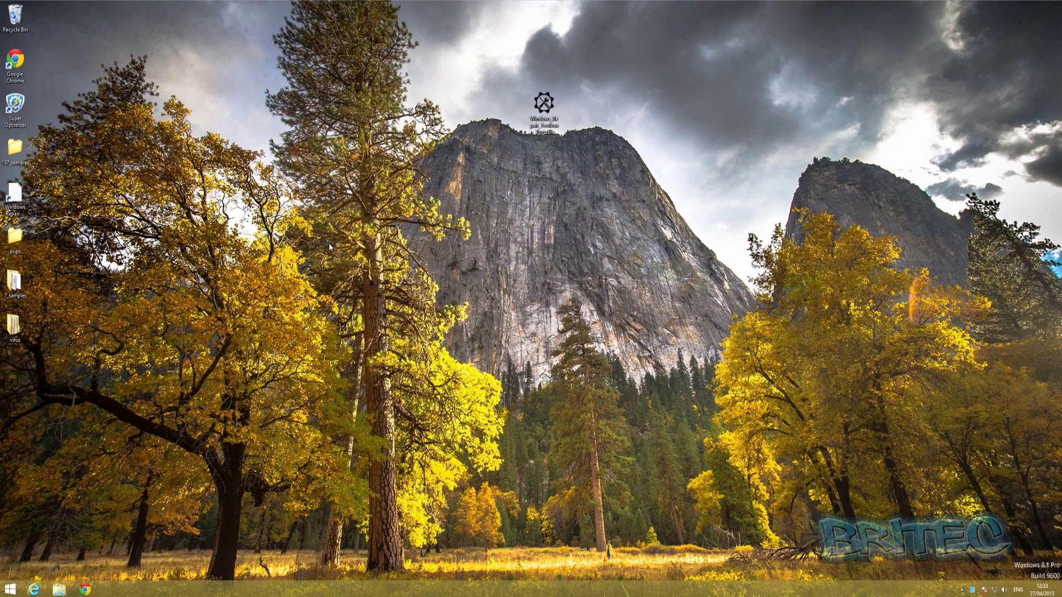
Step: Try to start Google Chrome and accept the offer to relaunch it
left_click(85, 591)
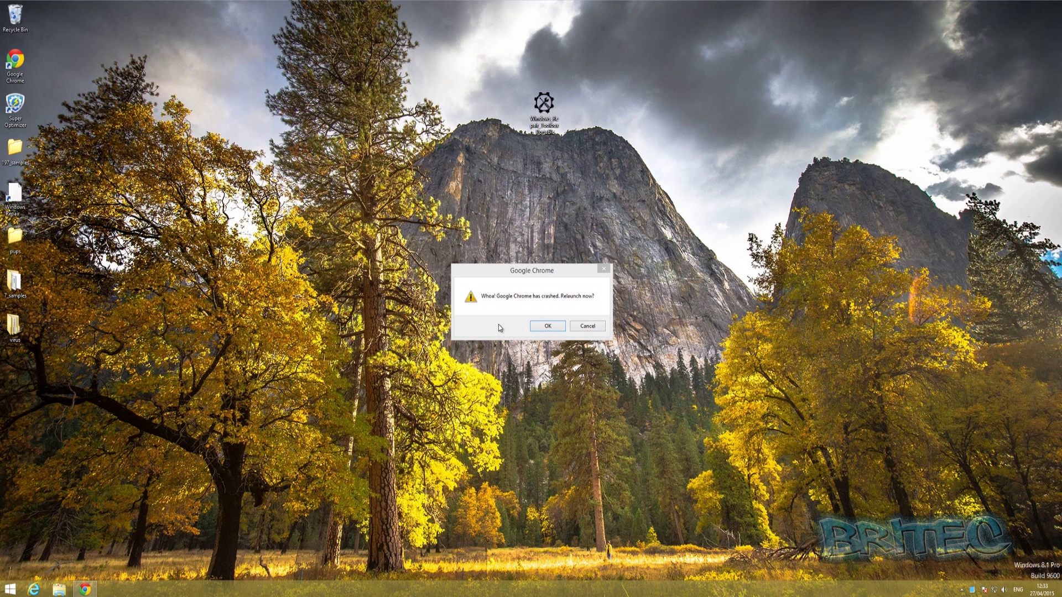
left_click(547, 328)
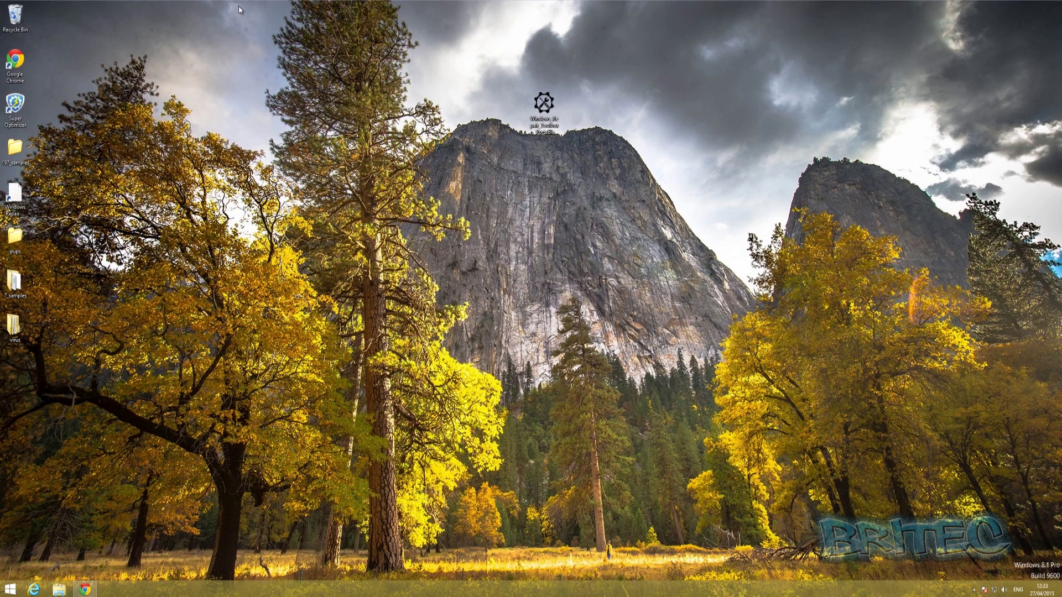
left_click(547, 327)
Step: Run regedit to check that Registry Editor can be opened, and close it again
right_click(10, 588)
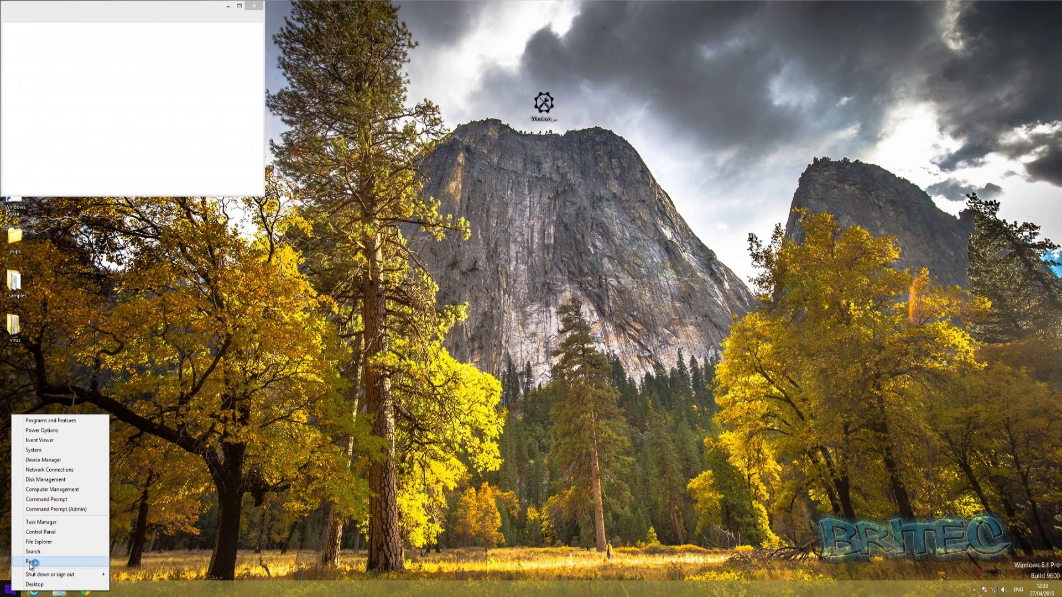
left_click(30, 562)
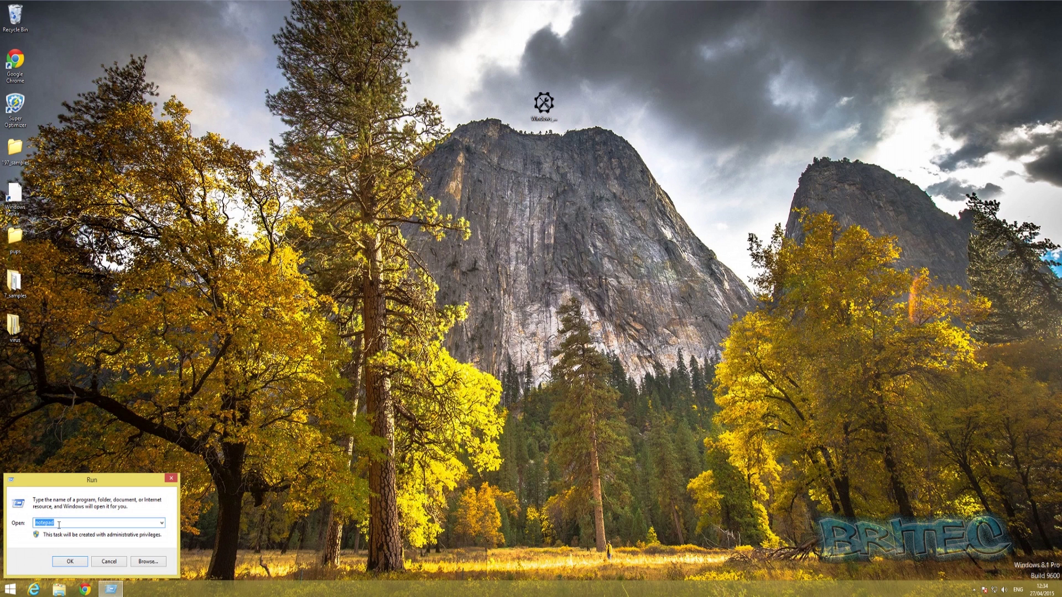
type("regedit")
left_click(71, 560)
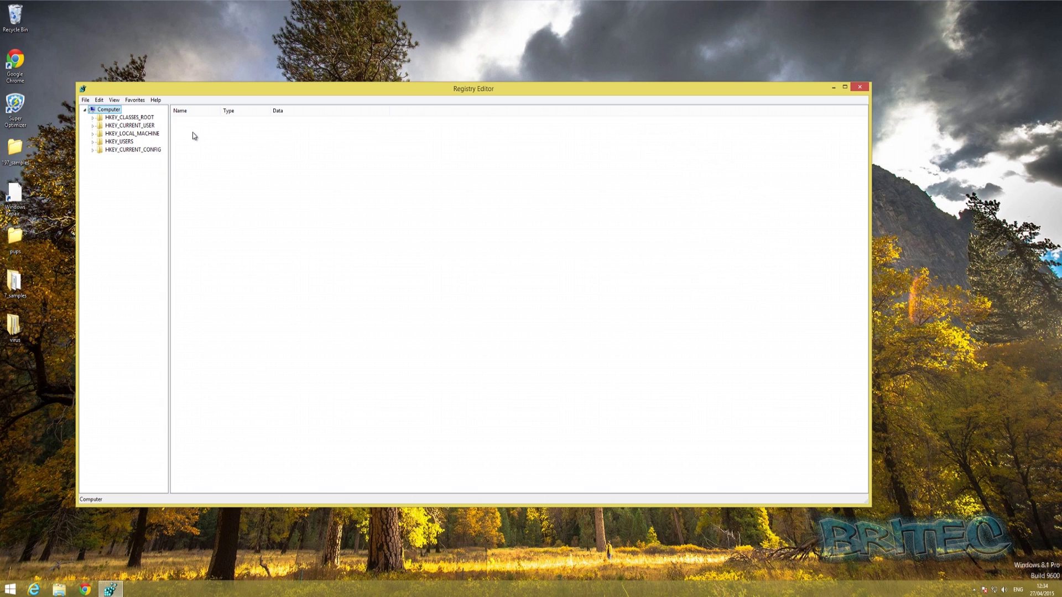
left_click(861, 88)
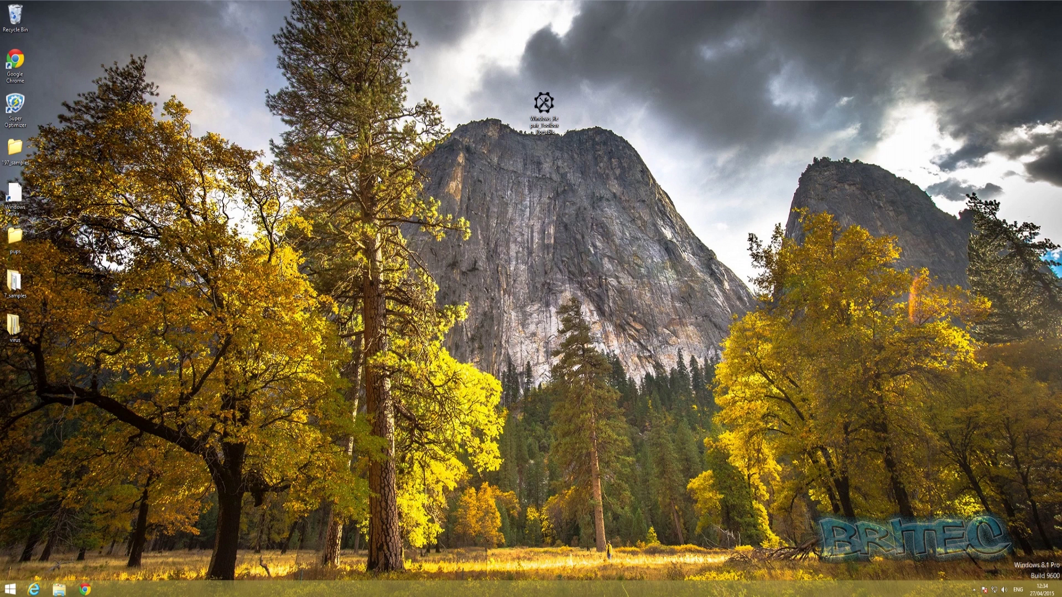
Step: Try to launch Windows_Repair_Toolbox_Portable from the desktop, also as administrator
double_click(544, 107)
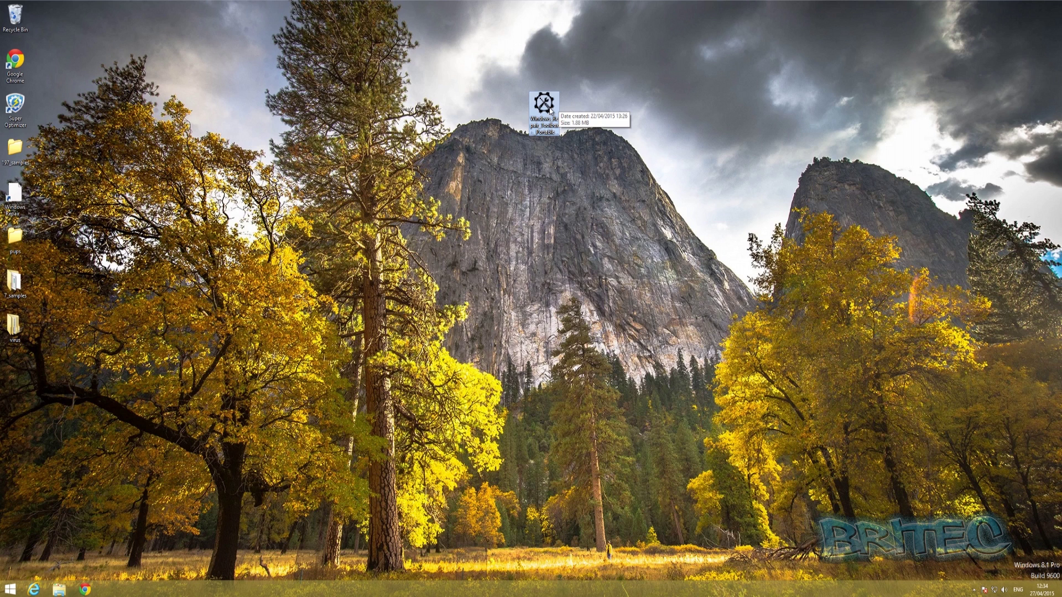
right_click(550, 106)
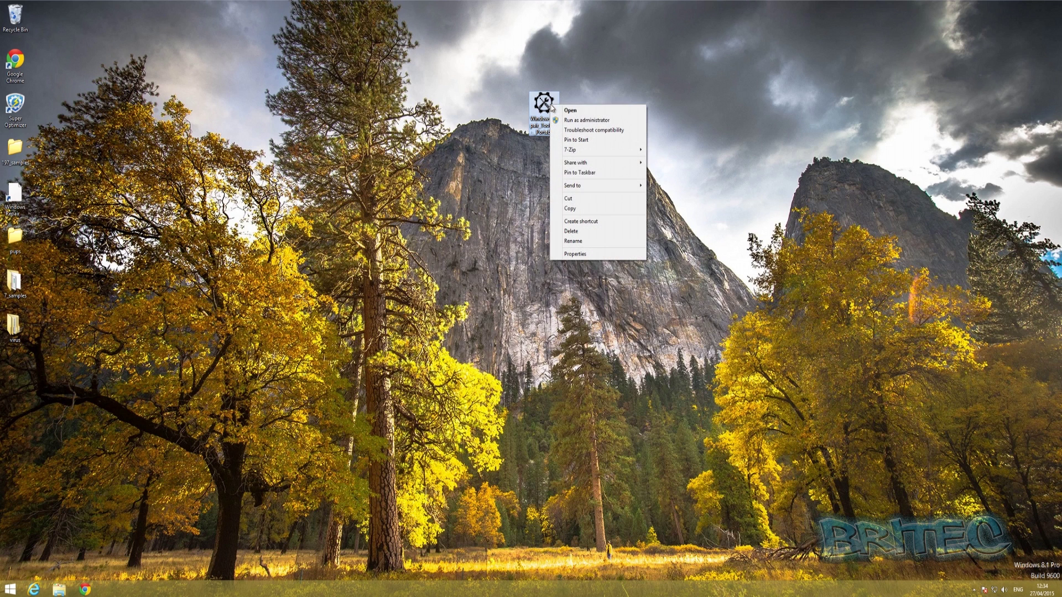
left_click(585, 123)
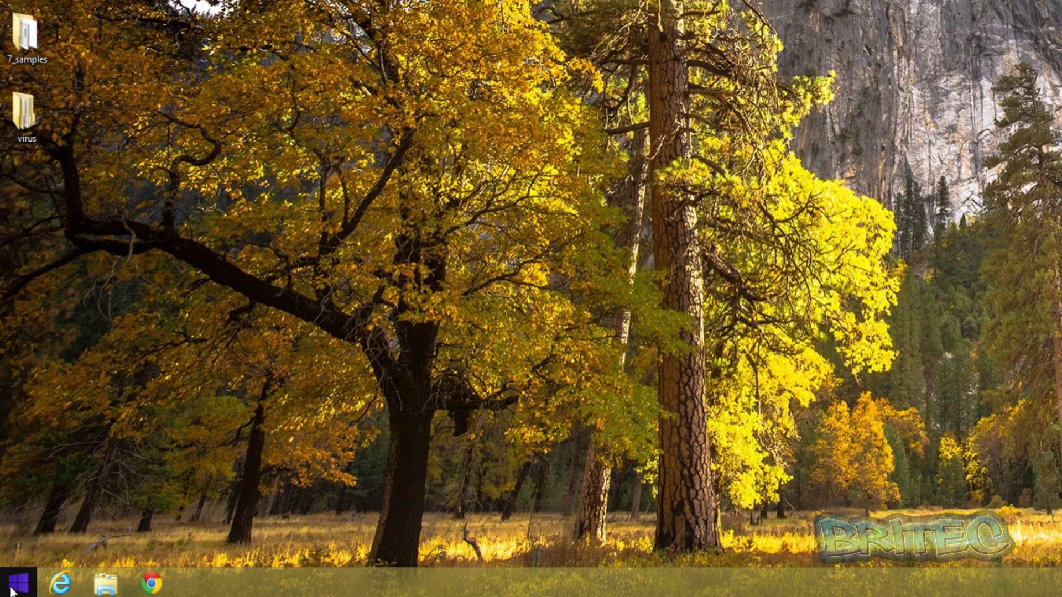
Step: Update and restart the PC into Safe Mode with Network, and dismiss the Windows Help and Support window
right_click(15, 586)
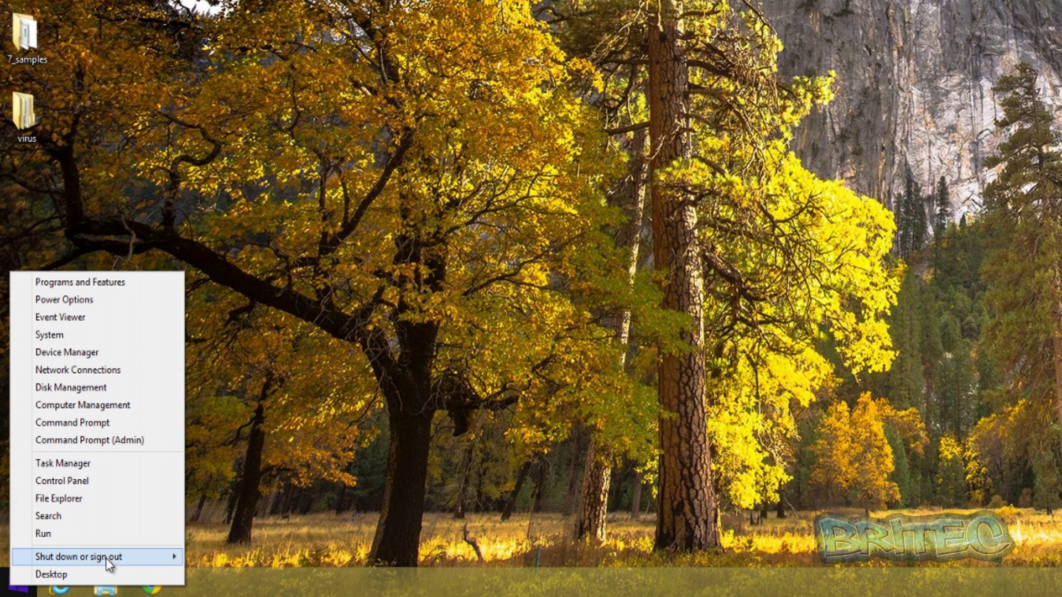
mouse_move(107, 563)
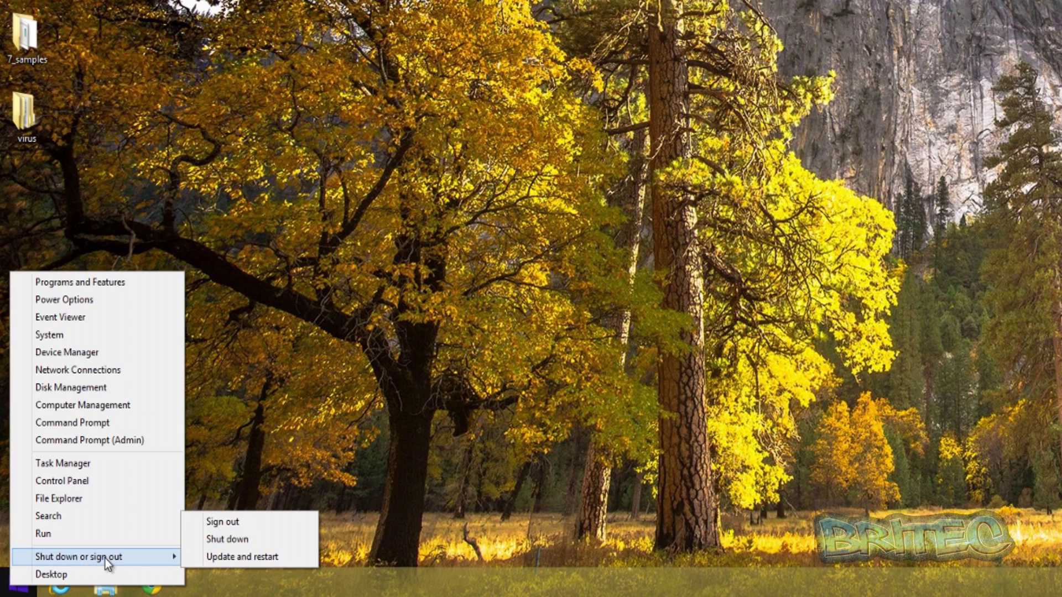
left_click(250, 559)
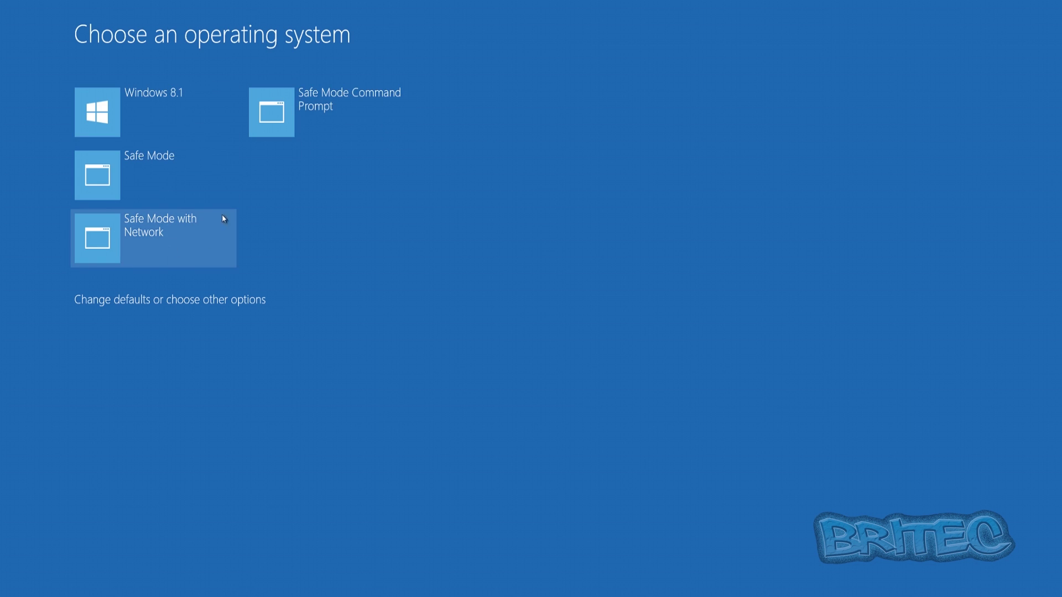
left_click(177, 245)
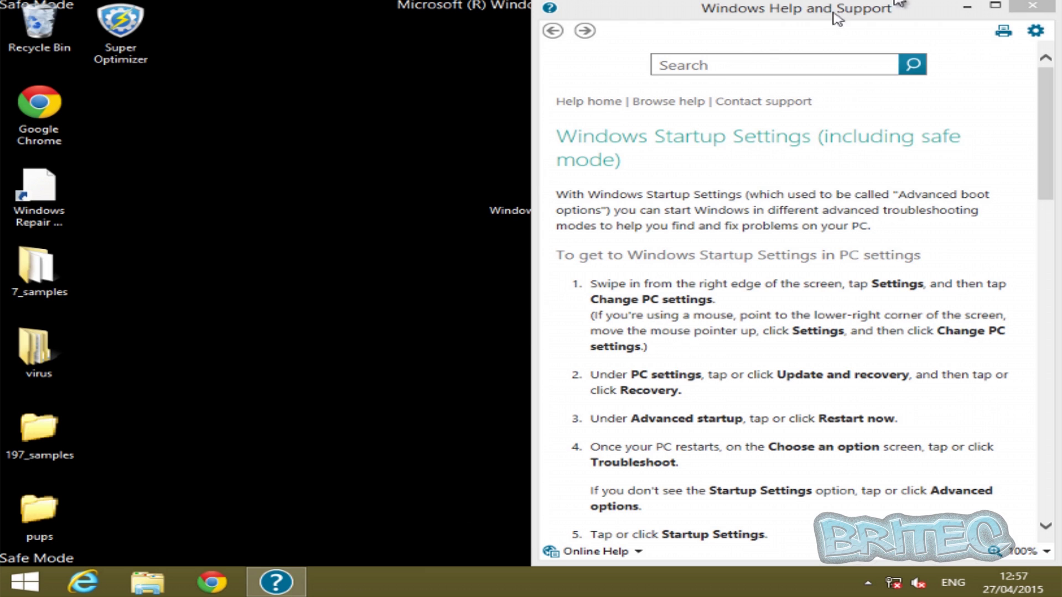
left_click(1049, 15)
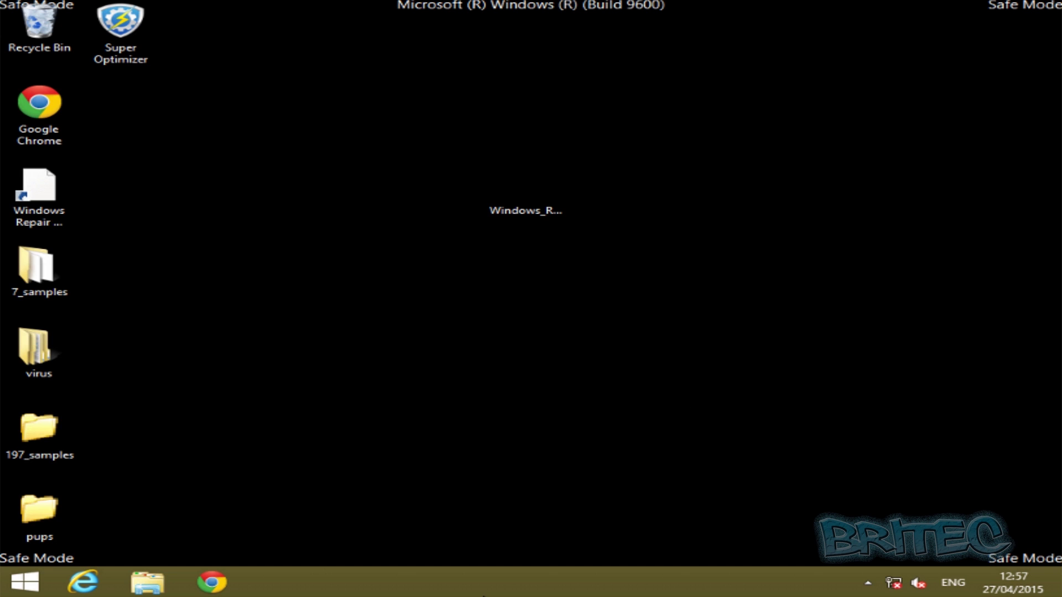
Step: Try to run Windows_Repair_Toolbox_Portable as administrator in safe mode
left_click(539, 182)
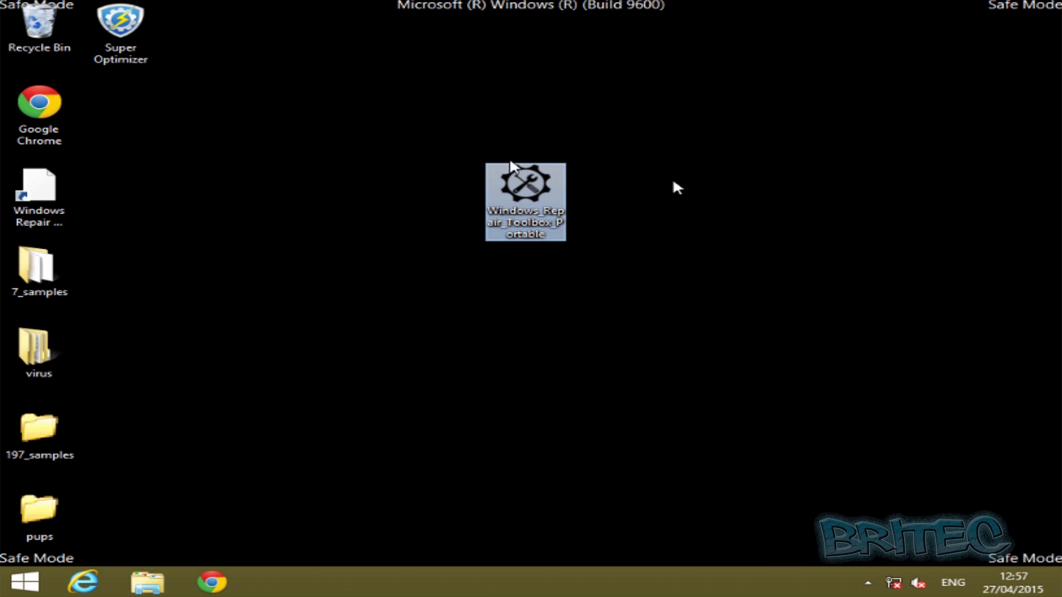
right_click(540, 182)
left_click(585, 205)
right_click(525, 188)
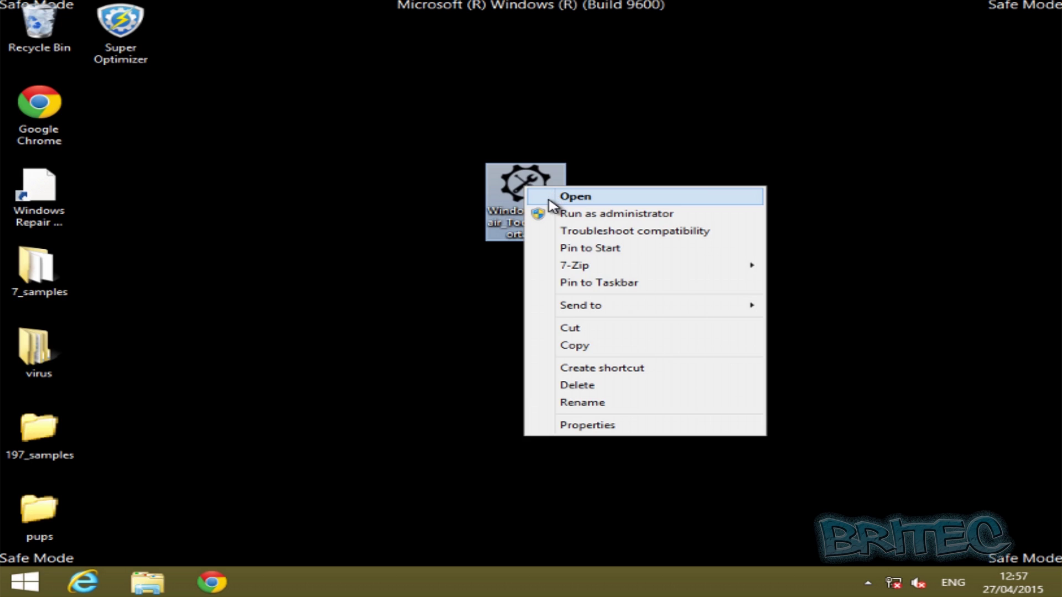
left_click(503, 191)
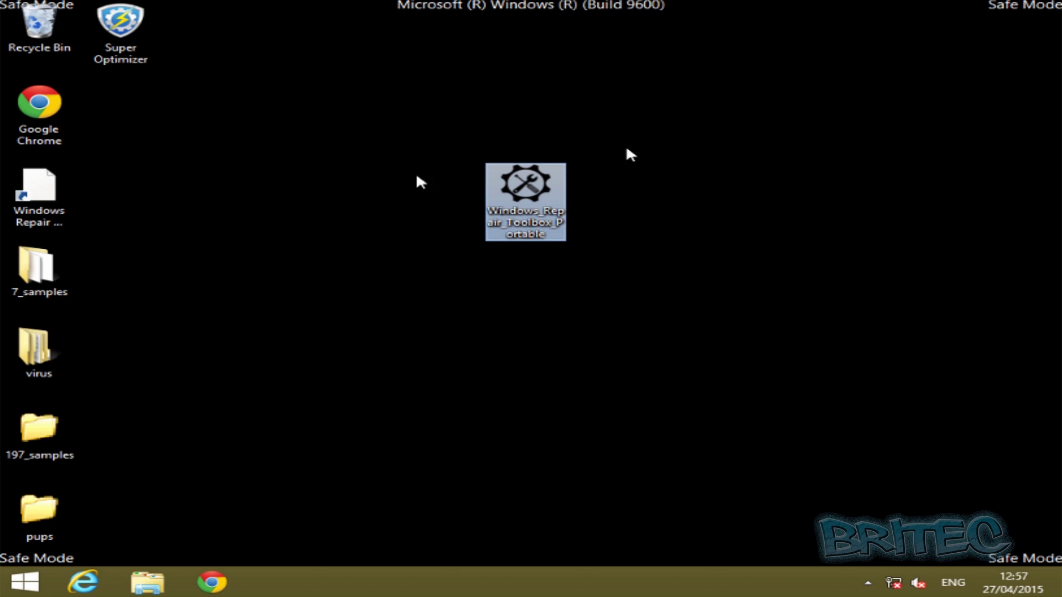
mouse_move(526, 233)
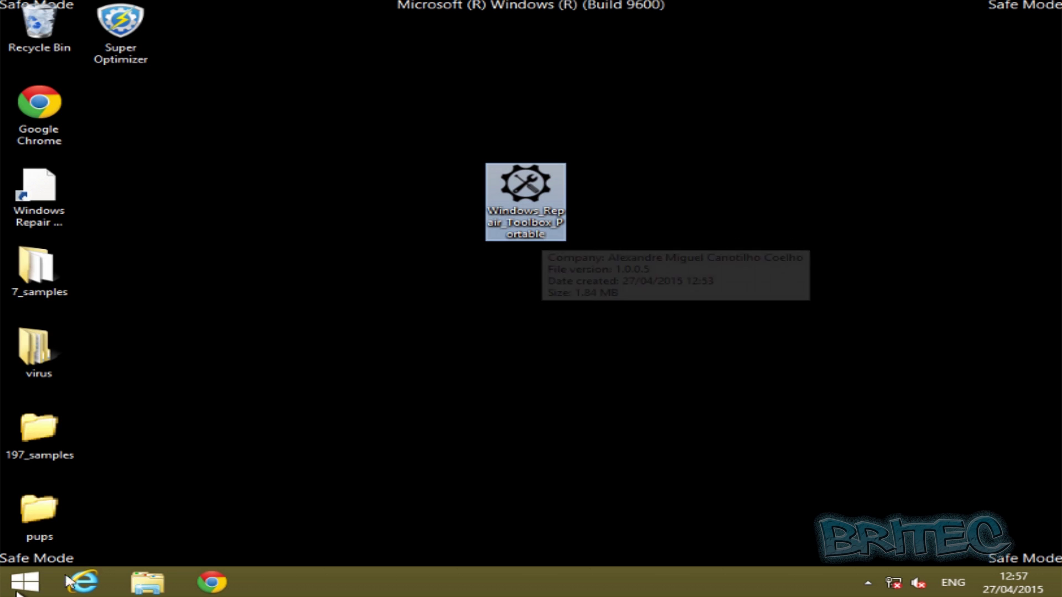
Step: In File Explorer's Folder Options, show hidden files, folders, and drives and stop hiding extensions for known file types
right_click(28, 582)
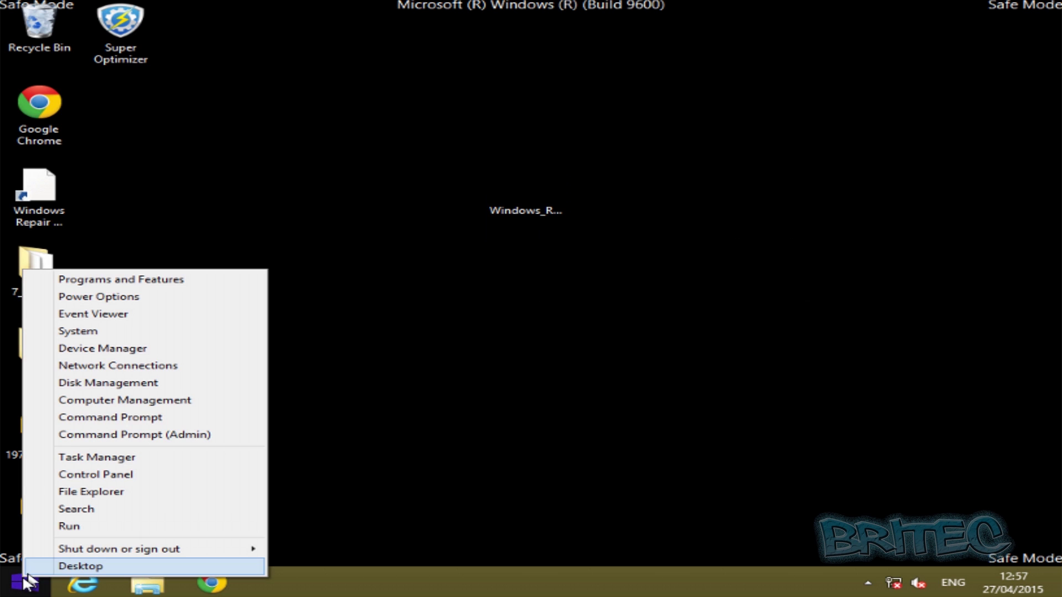
left_click(103, 494)
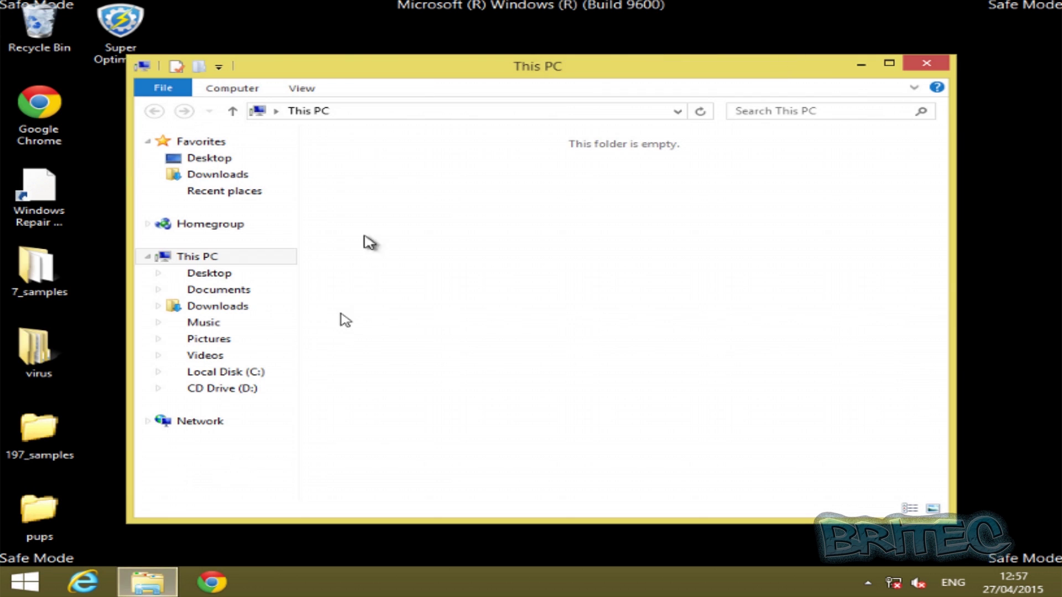
left_click(302, 89)
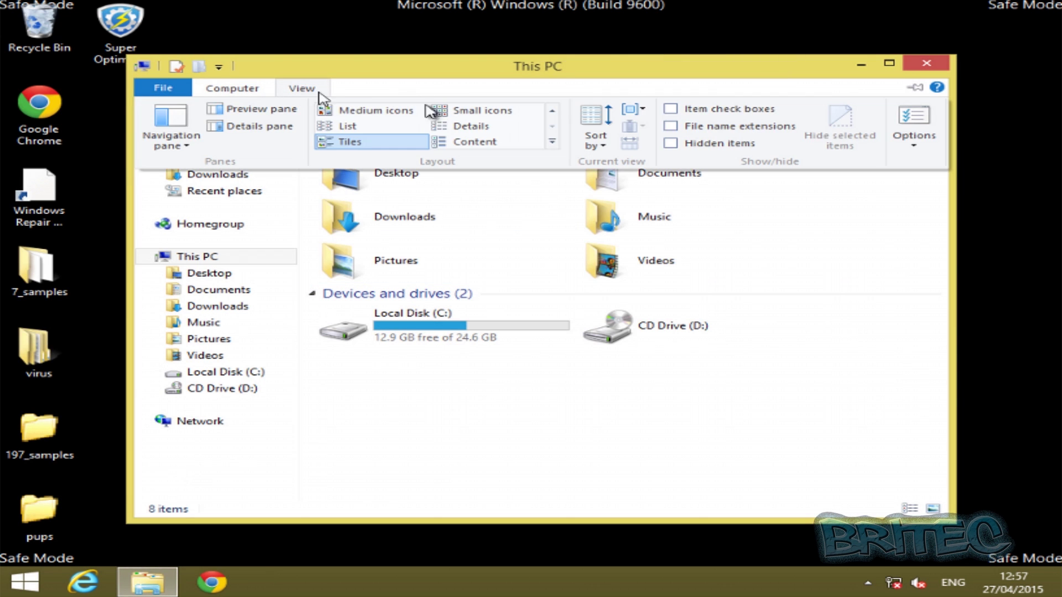
left_click(911, 125)
left_click(239, 178)
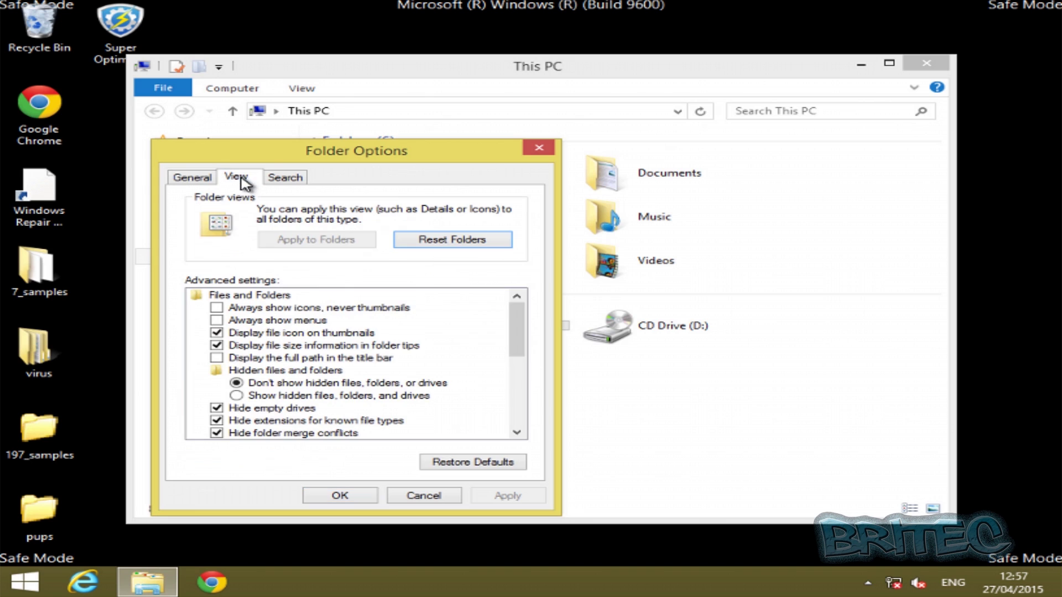
left_click(238, 396)
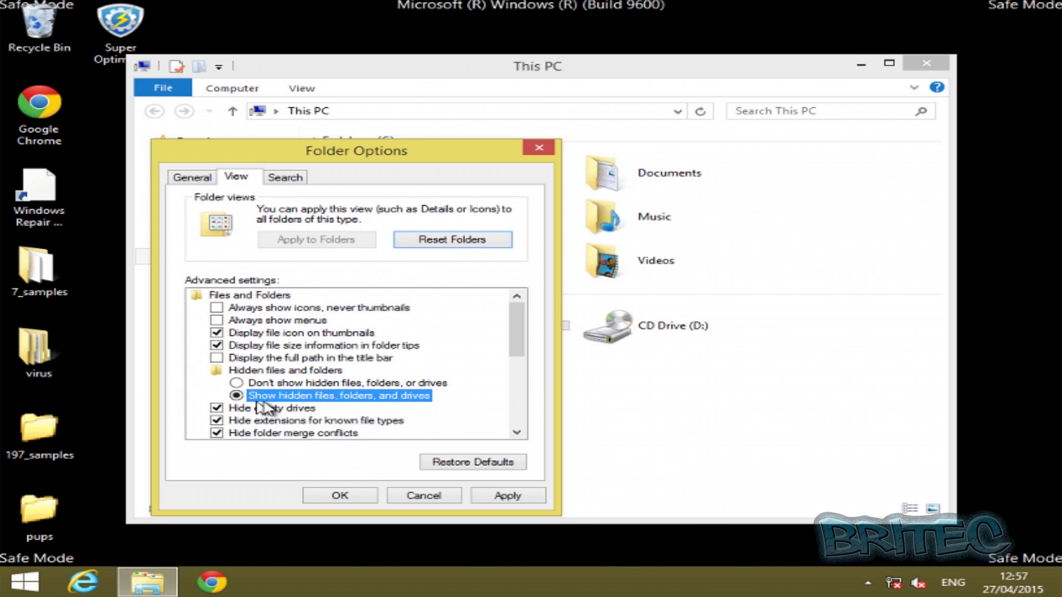
left_click(217, 409)
left_click(217, 420)
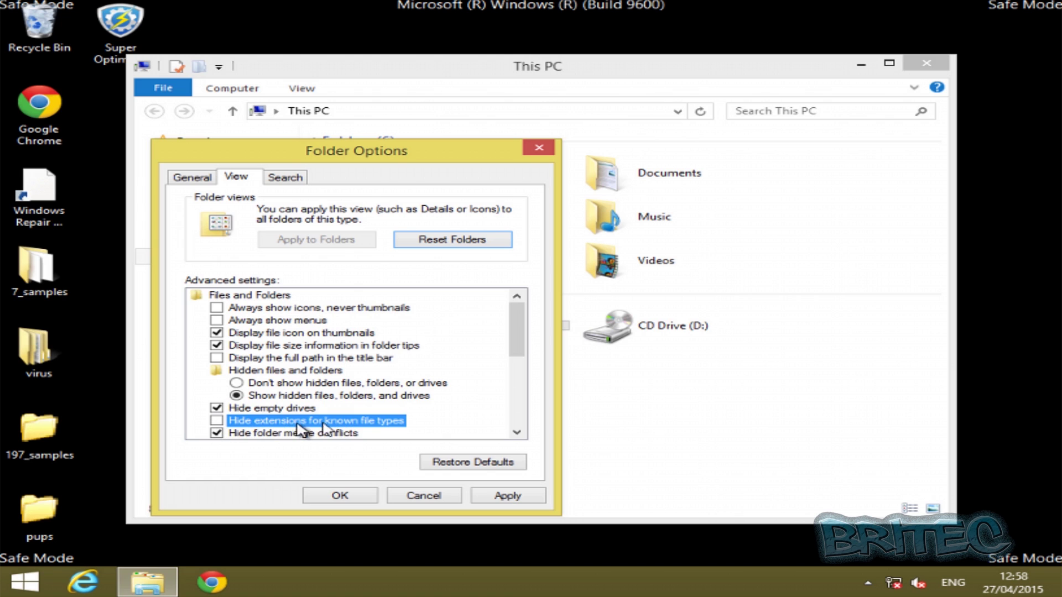
left_click(525, 498)
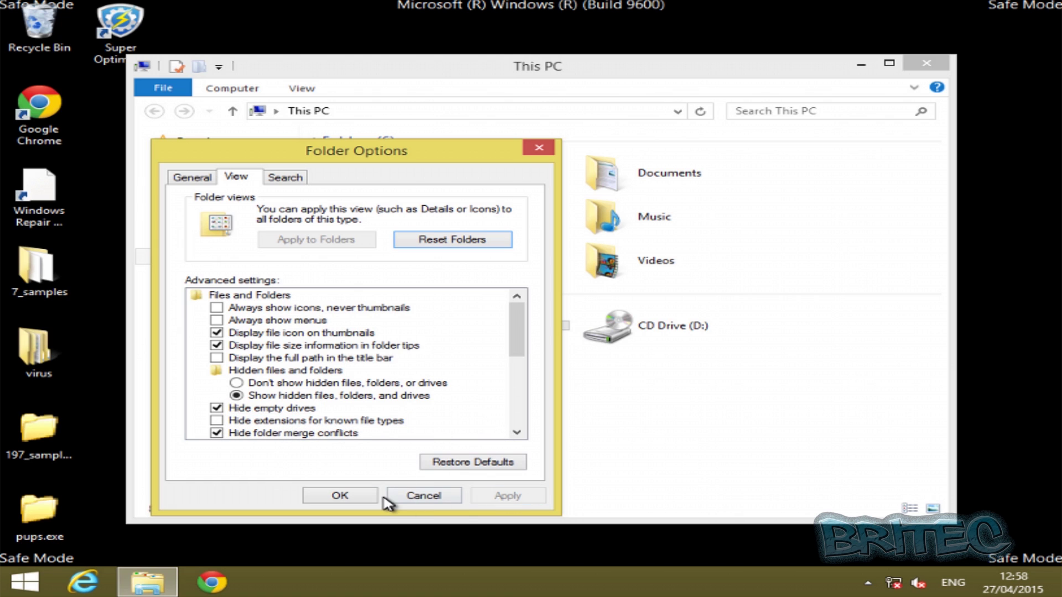
left_click(349, 499)
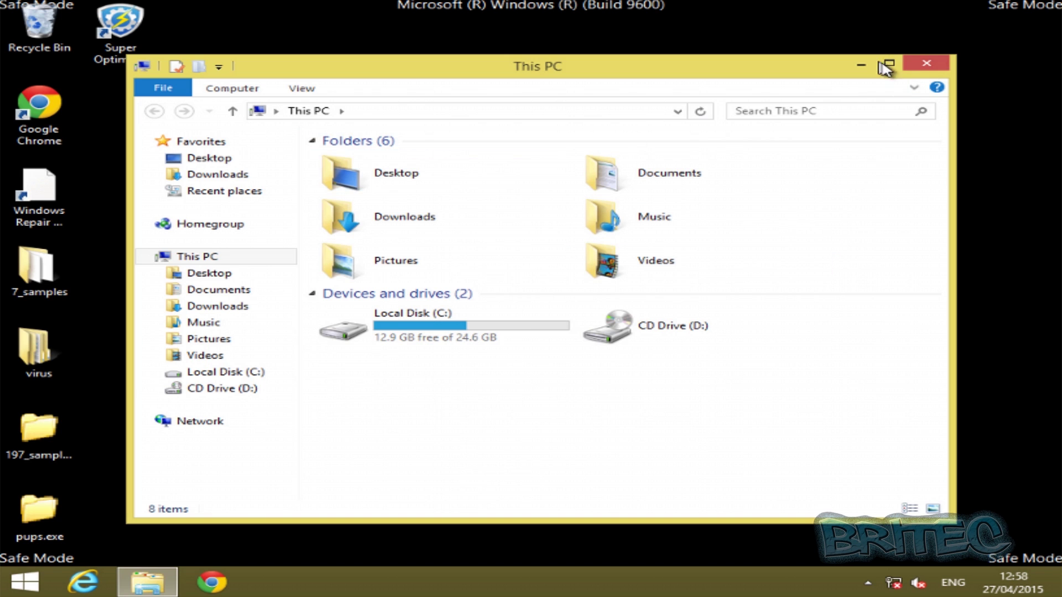
left_click(925, 64)
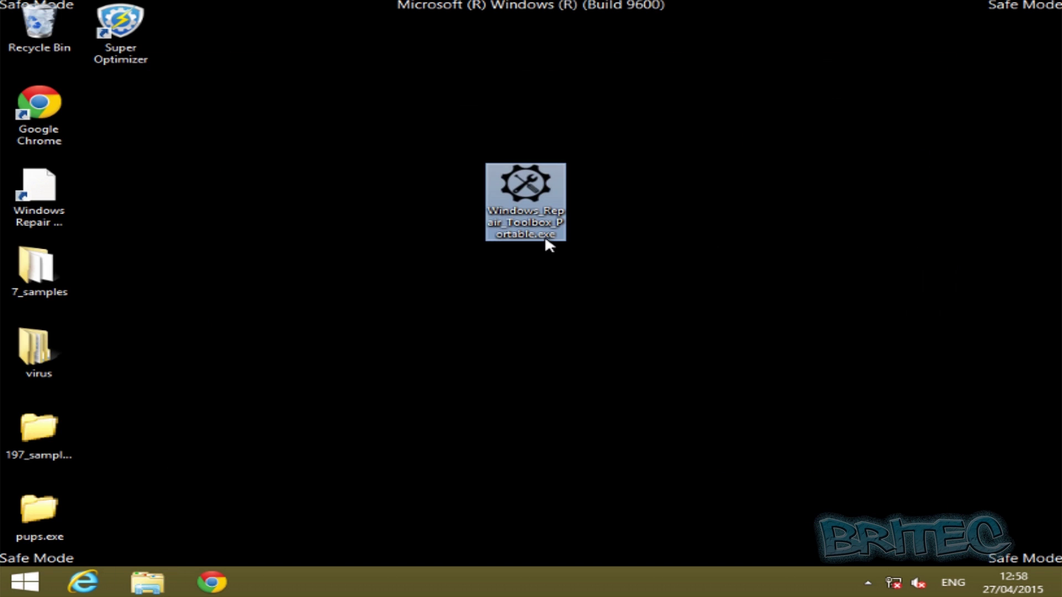
Step: Rename the Windows_Repair_Toolbox_Portable.exe file on the desktop as winlogon.exe
right_click(545, 240)
left_click(639, 460)
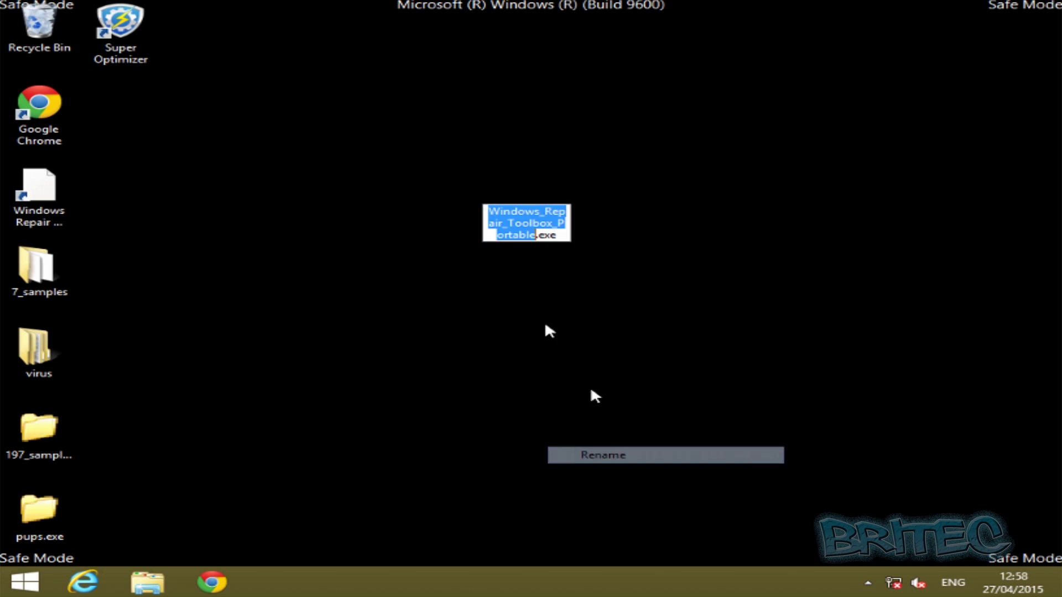
type("winlog")
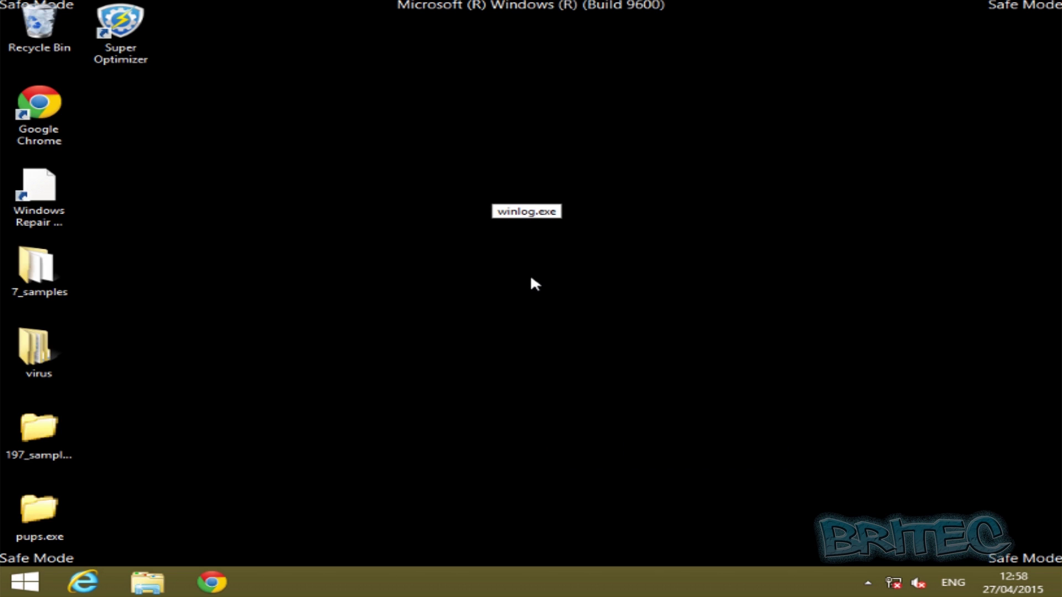
type("on")
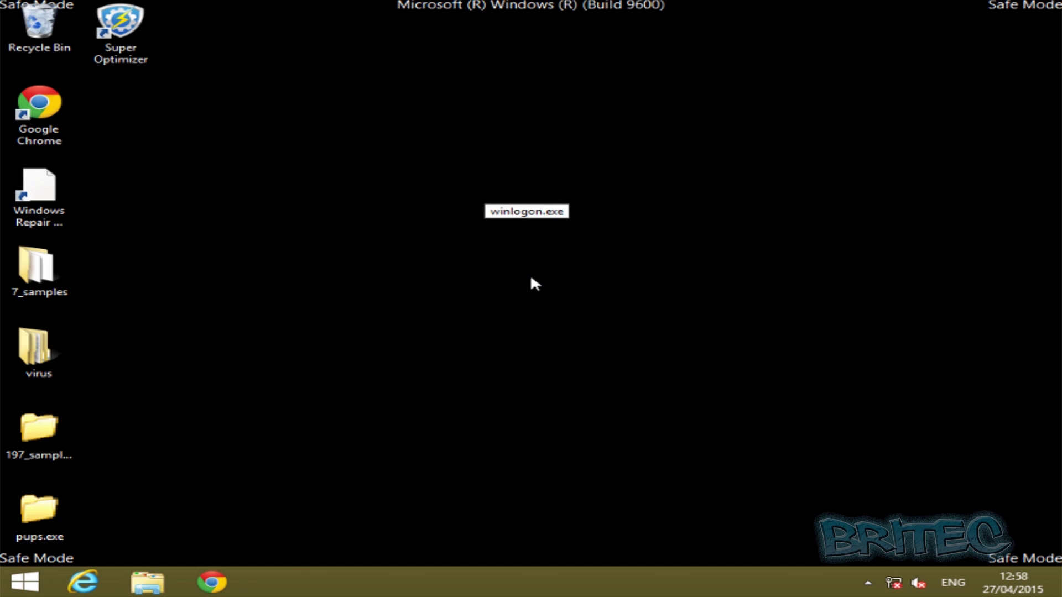
key("Return")
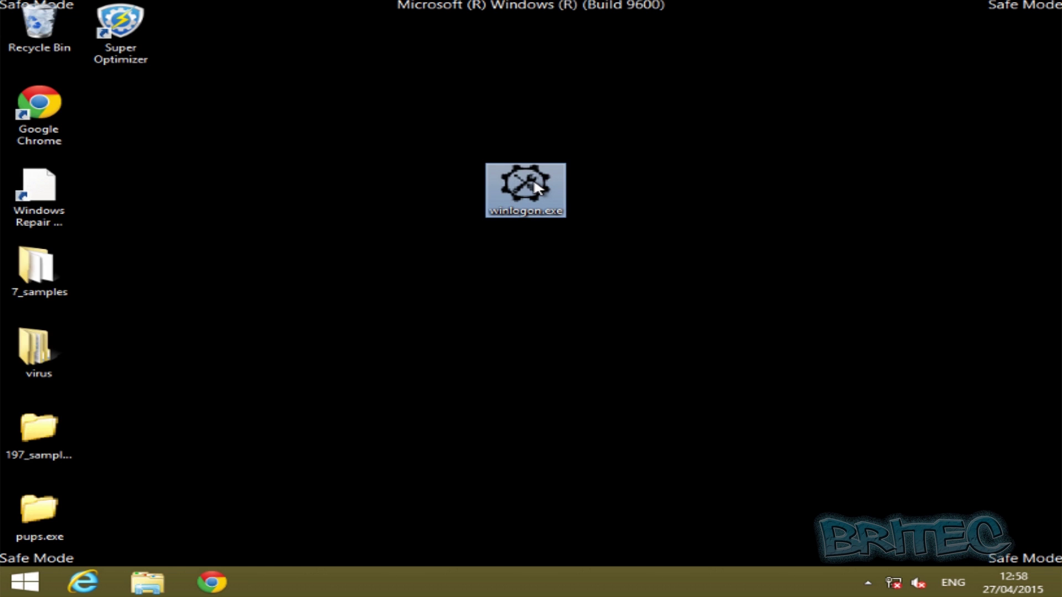
Step: Rename the winlogon.exe file on the desktop as iexplorer.exe
right_click(520, 210)
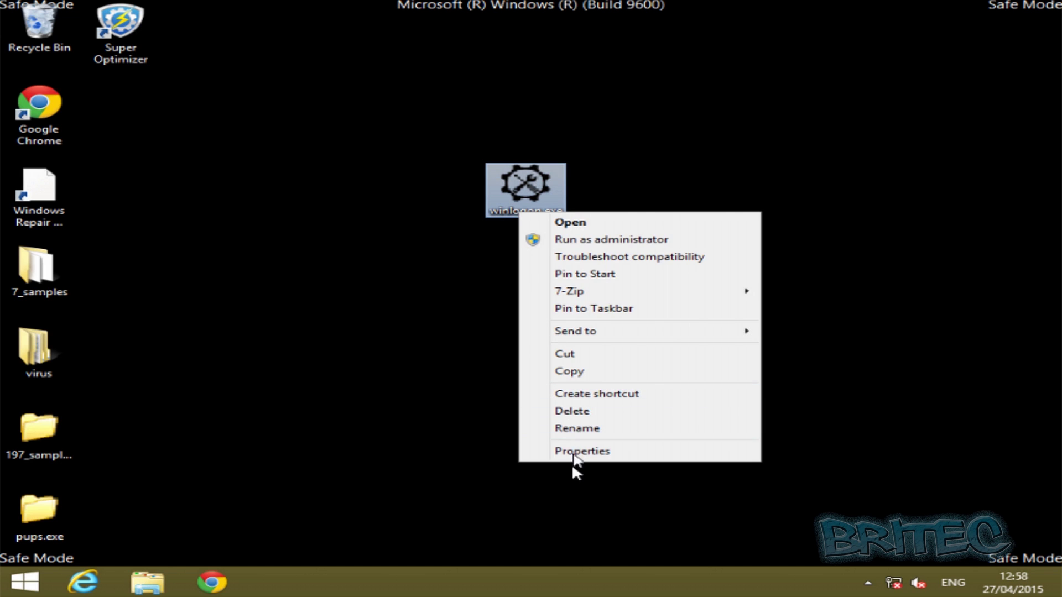
left_click(576, 428)
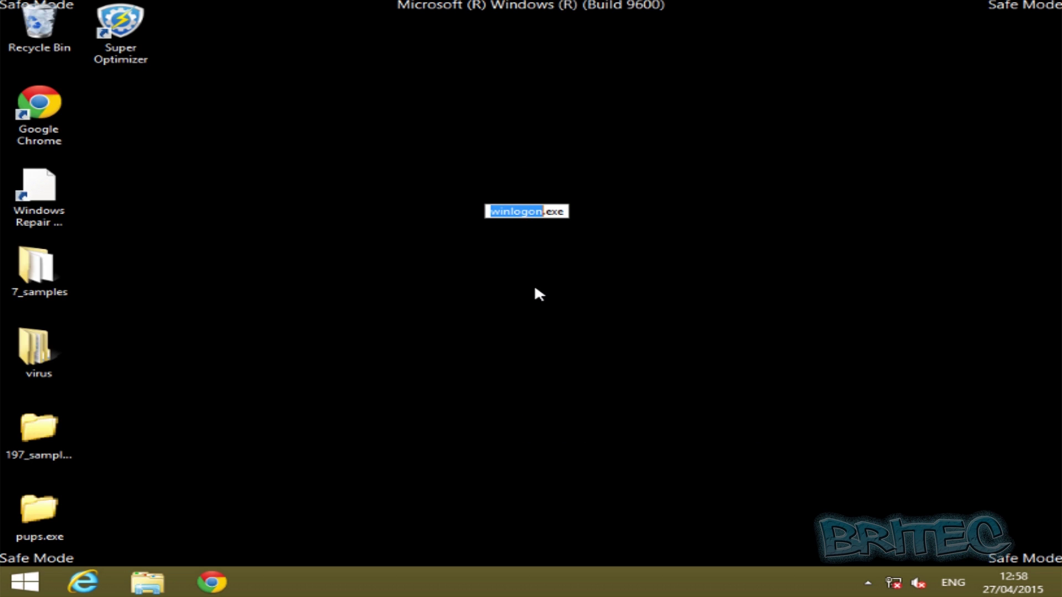
type("iexplo")
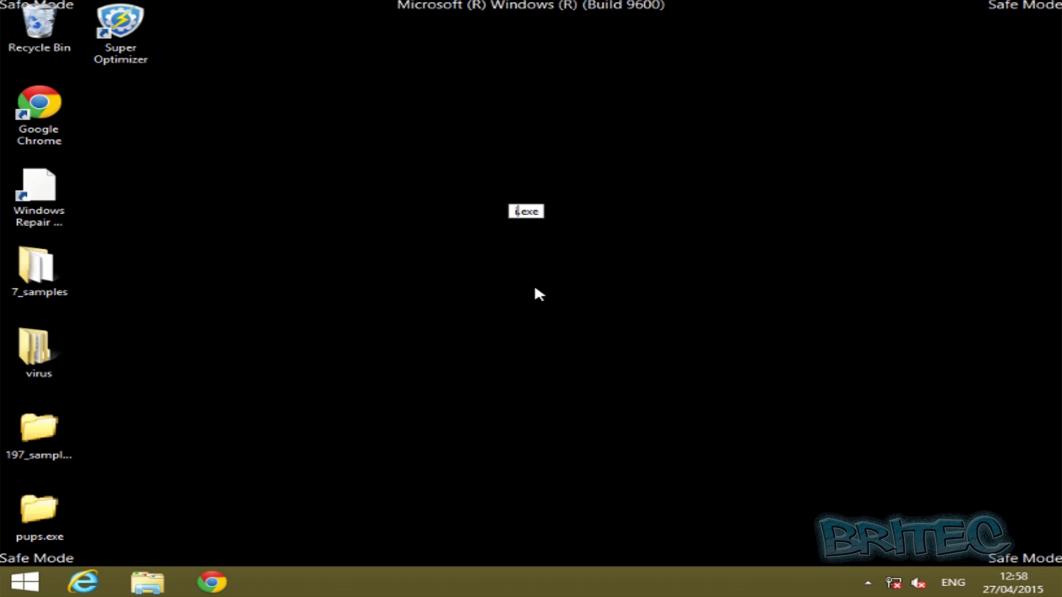
type("rer")
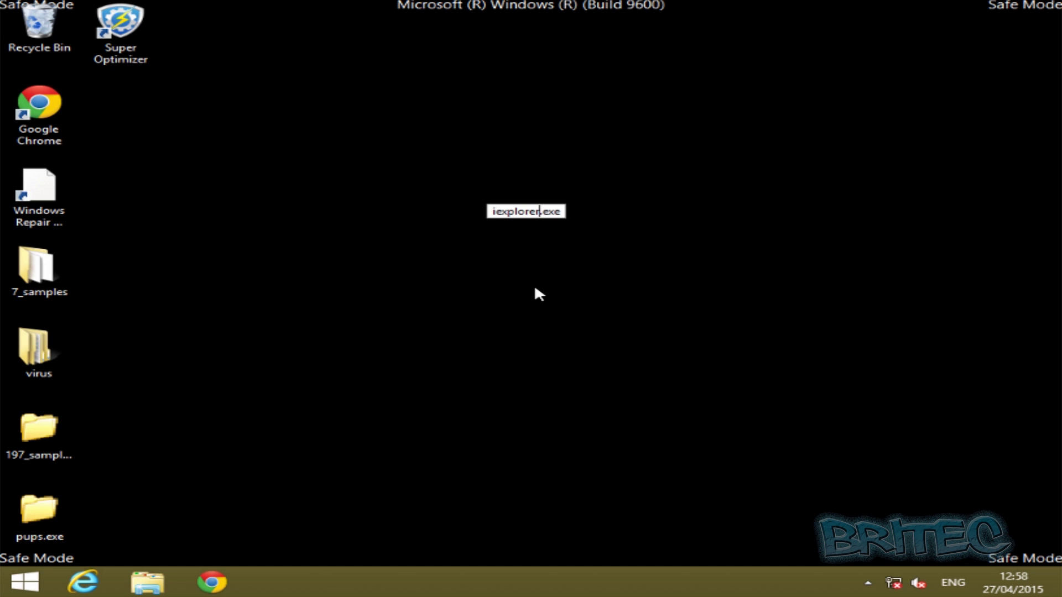
key("Return")
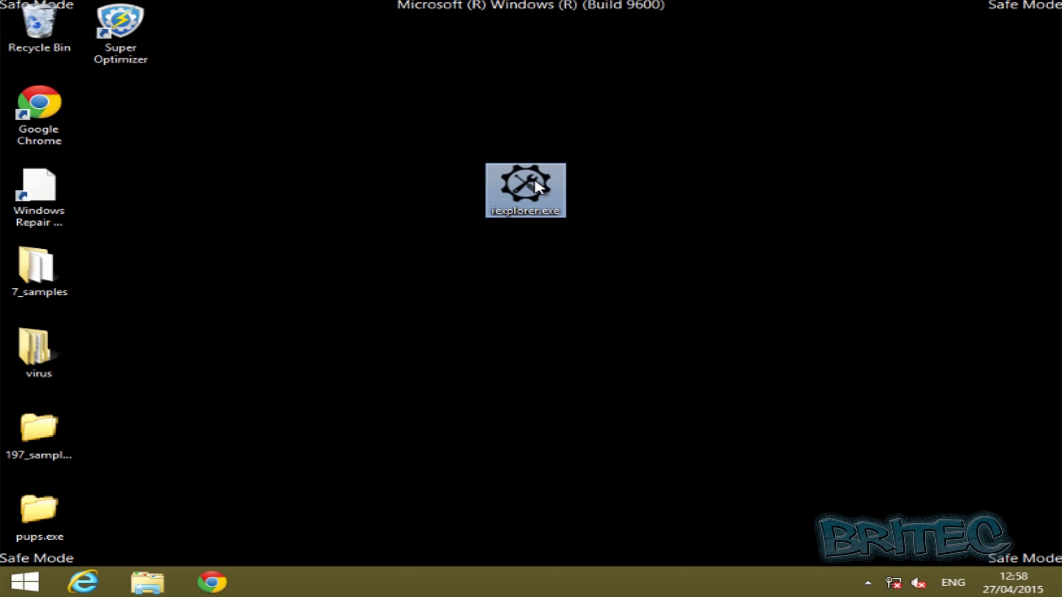
Step: Remove the leading "i" from the repair tool's file name, renaming it as explorer.exe
right_click(527, 222)
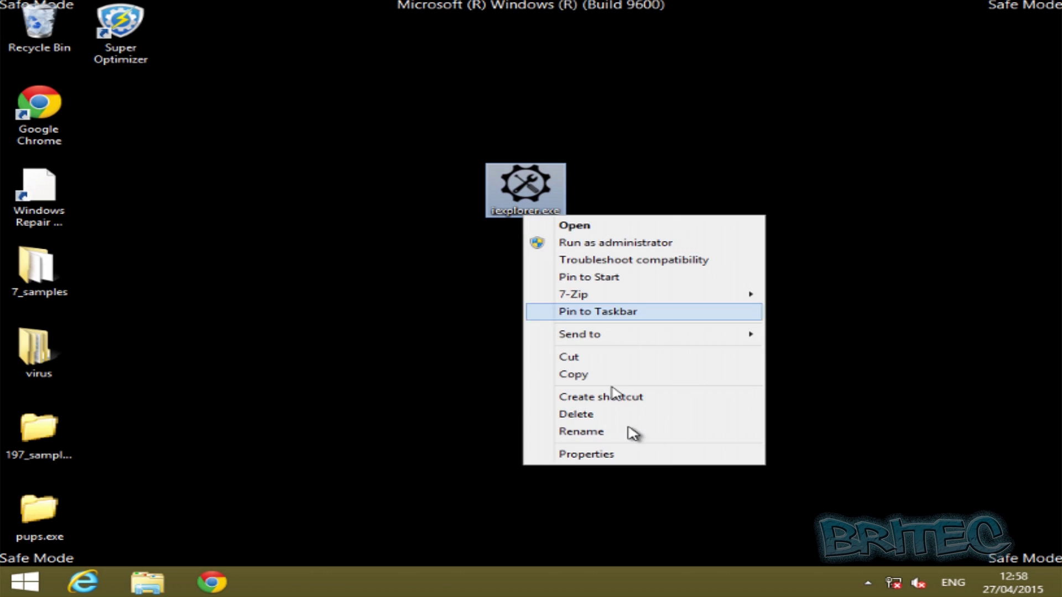
left_click(569, 433)
left_click(496, 213)
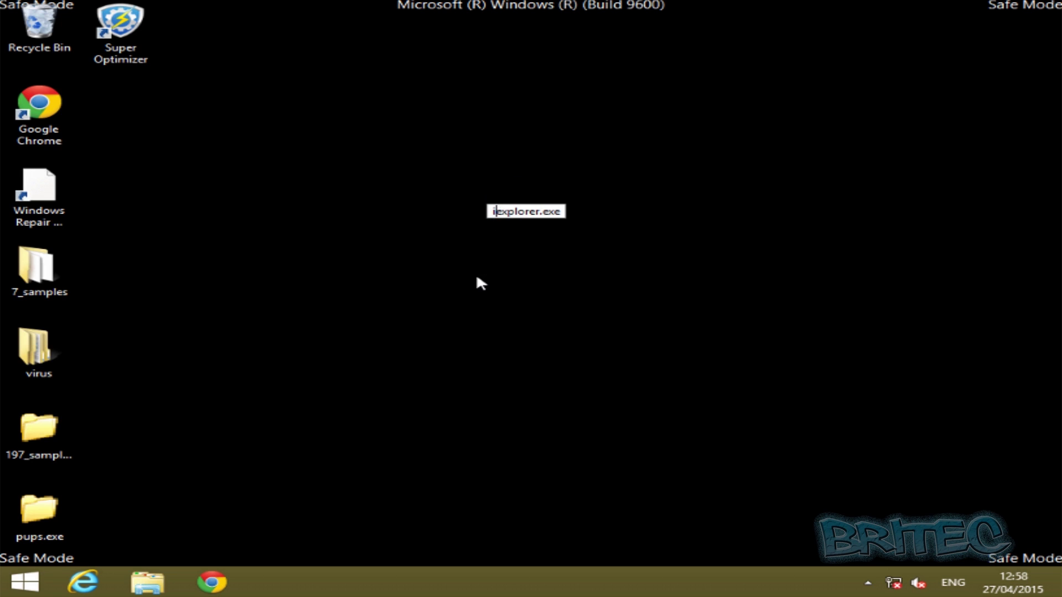
key("BackSpace")
key("Return")
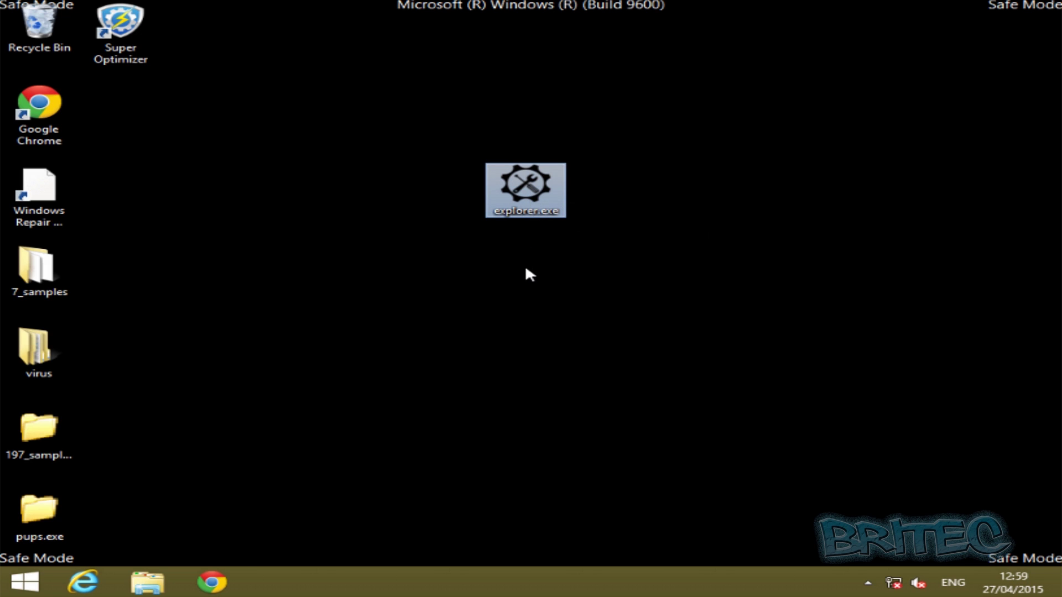
left_click(480, 281)
left_click(515, 205)
Step: Switch to Google Chrome in a maximized window and search Google for bleepingcomputer
left_click(209, 583)
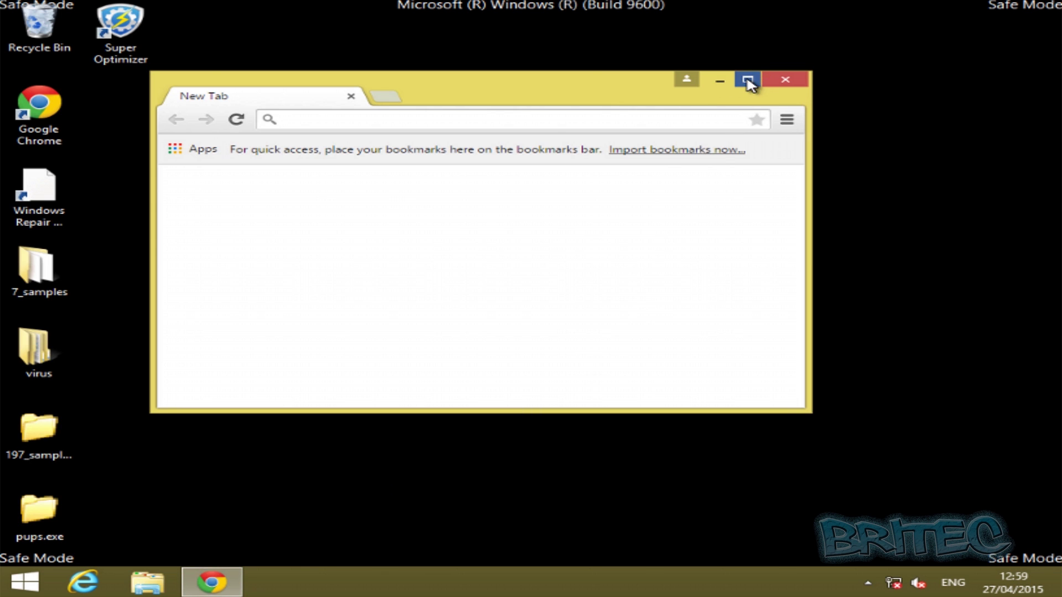
left_click(747, 79)
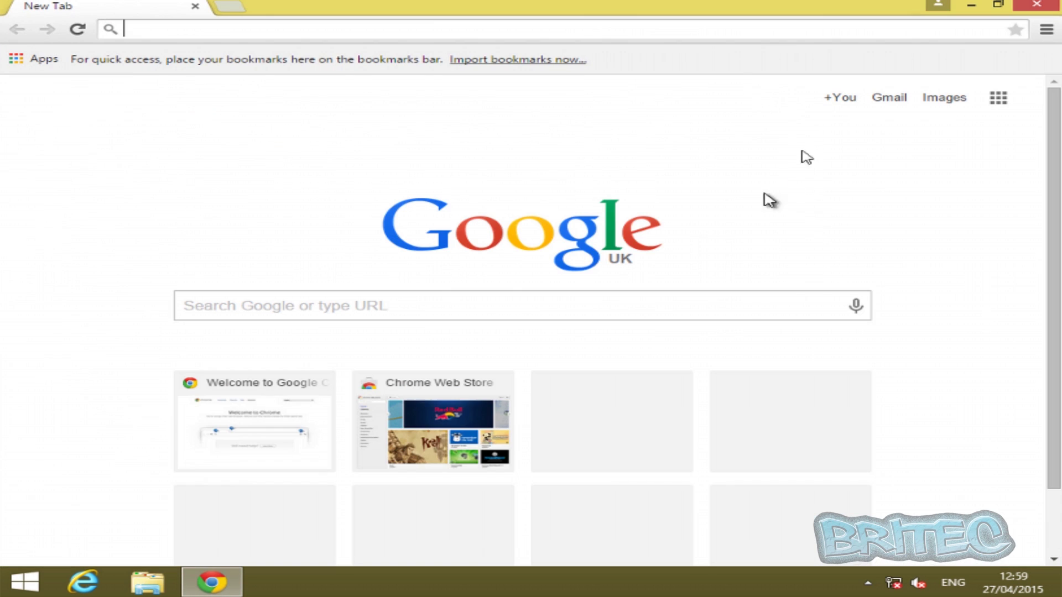
left_click(252, 308)
type("bleeping")
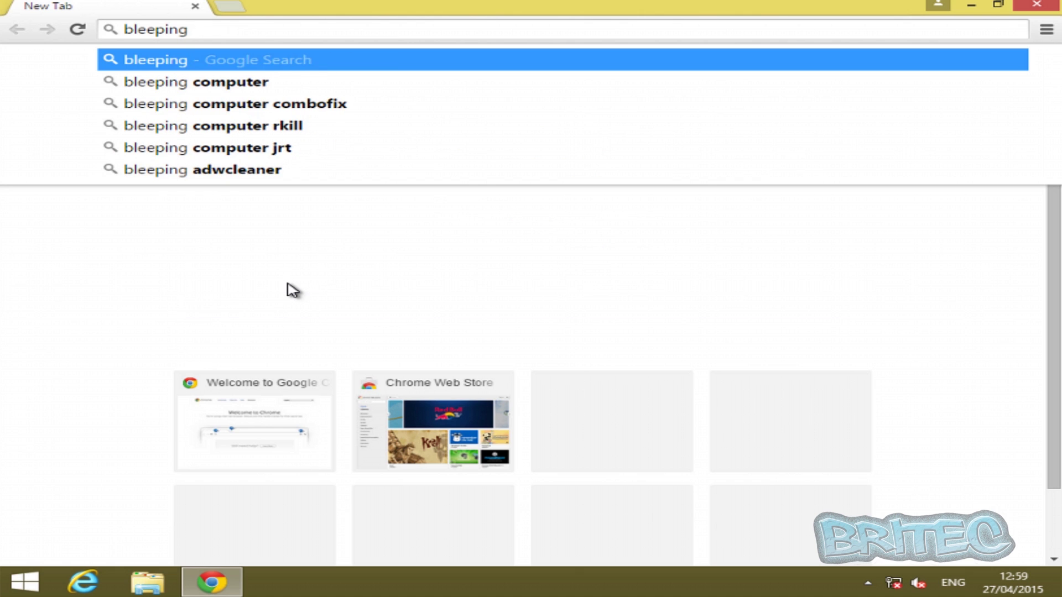
type("computer")
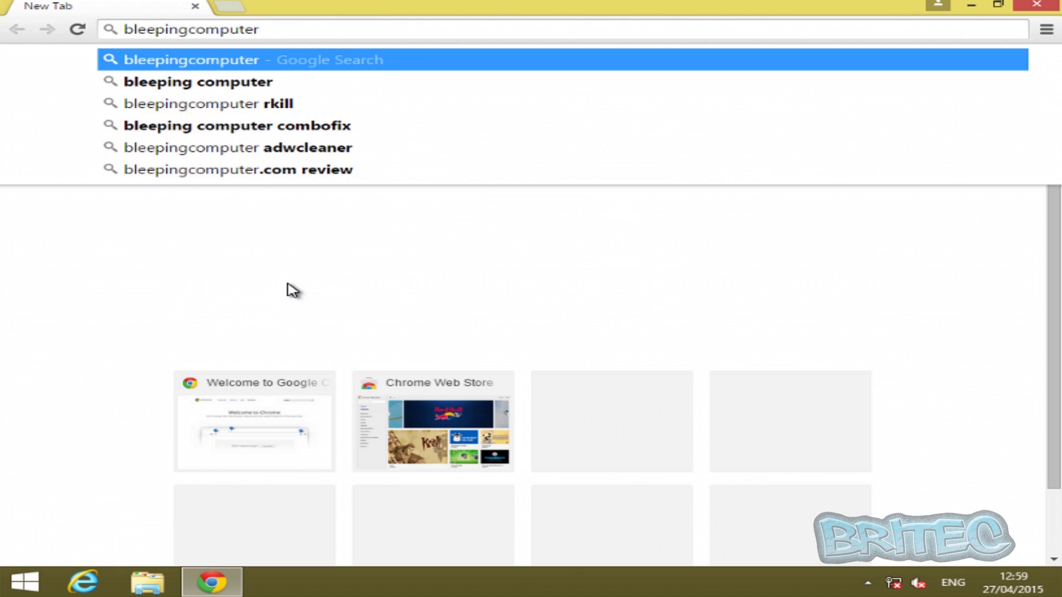
key("Return")
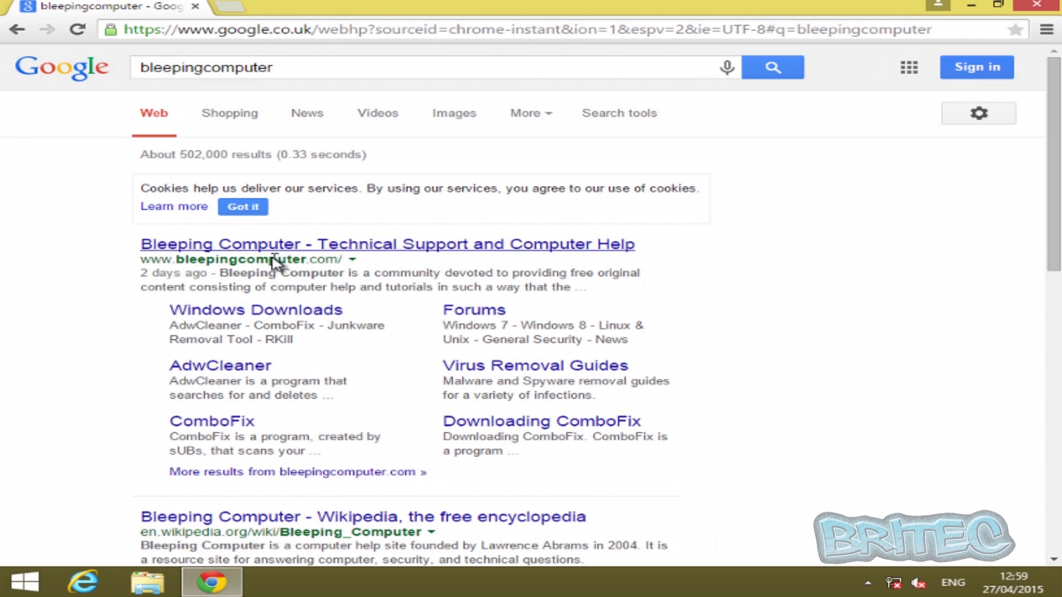
Step: Open the Bleeping Computer site from the search results, look over its home page, and close the browser
left_click(275, 244)
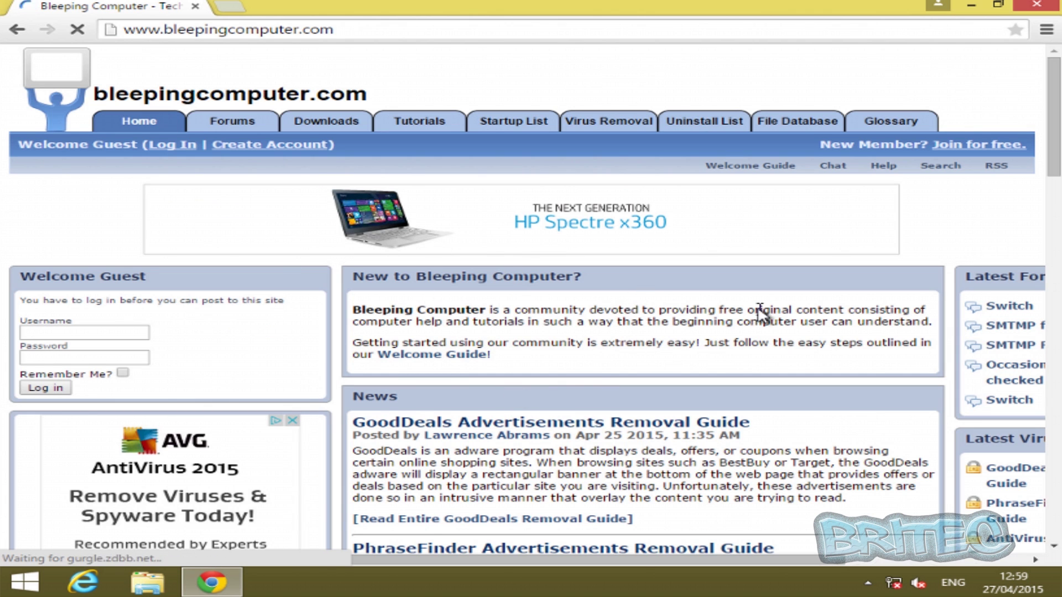
scroll(764, 312, "down", 5)
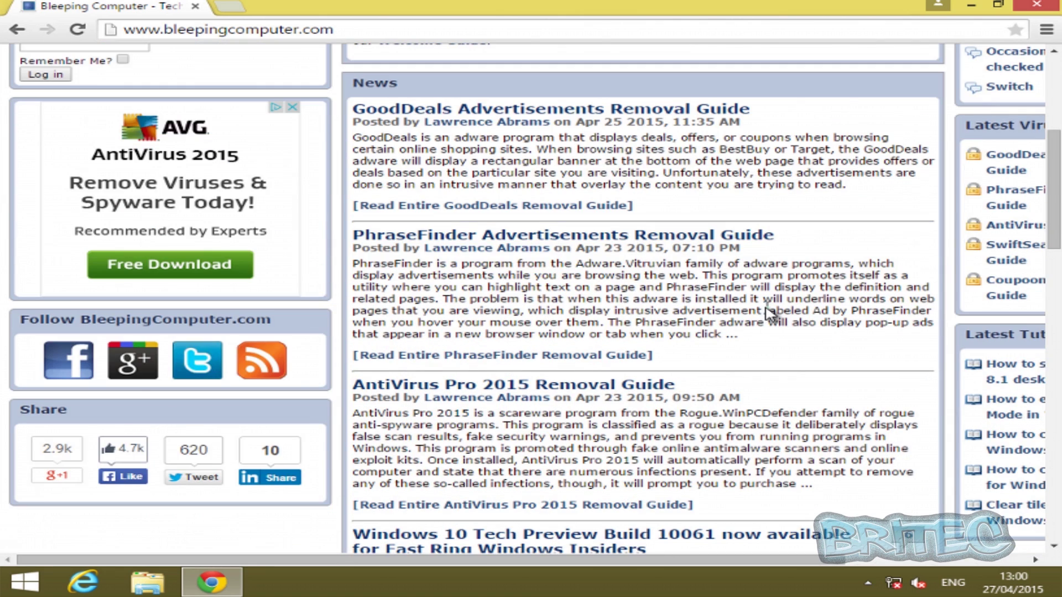
scroll(769, 313, "up", 5)
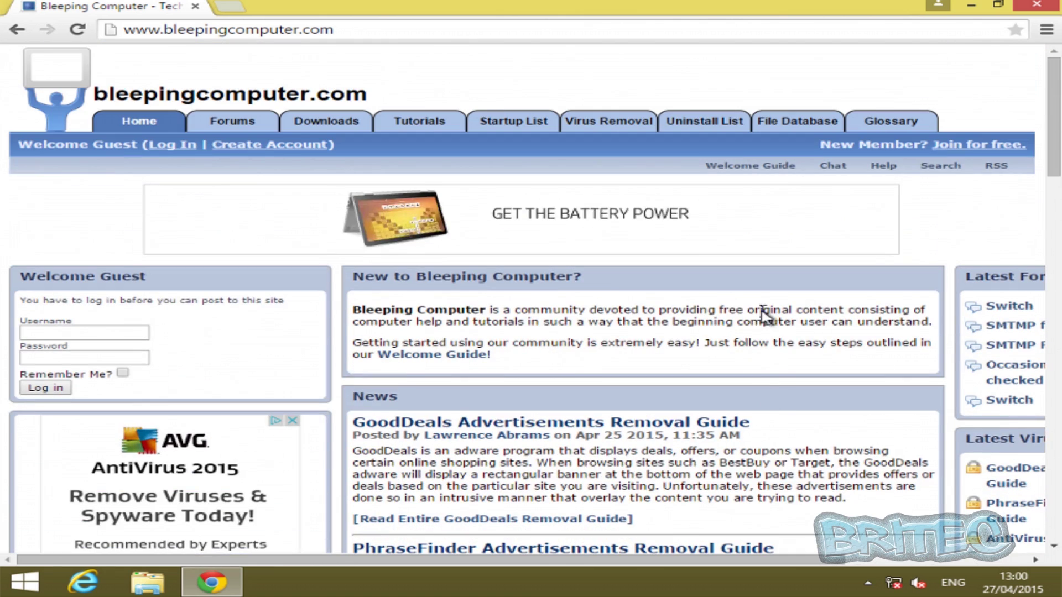
left_click(1033, 6)
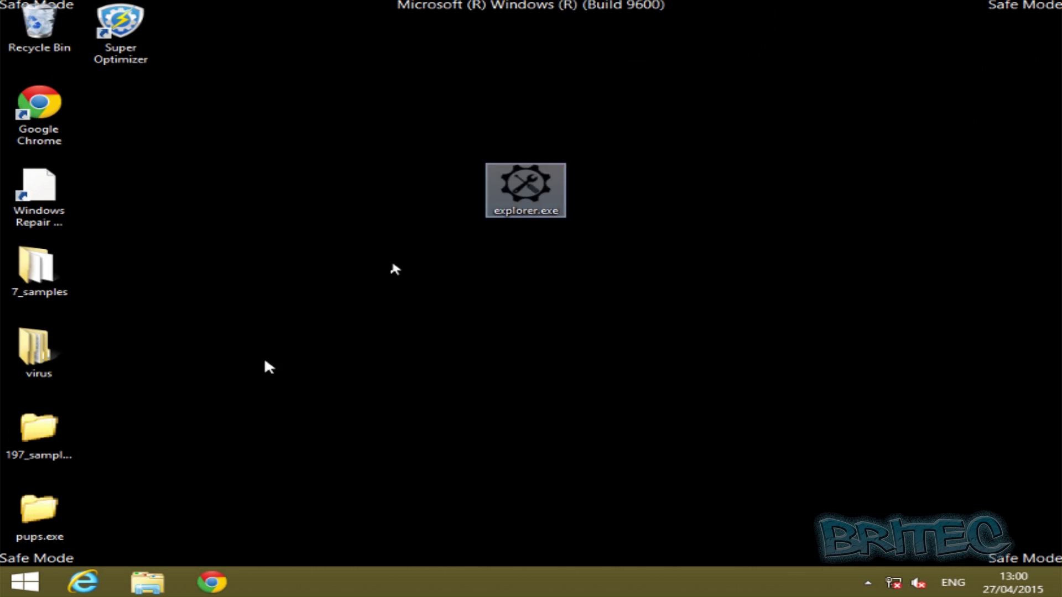
Step: Reopen Google Chrome, search Google for malwarebytes, and open the official Malwarebytes website
left_click(209, 580)
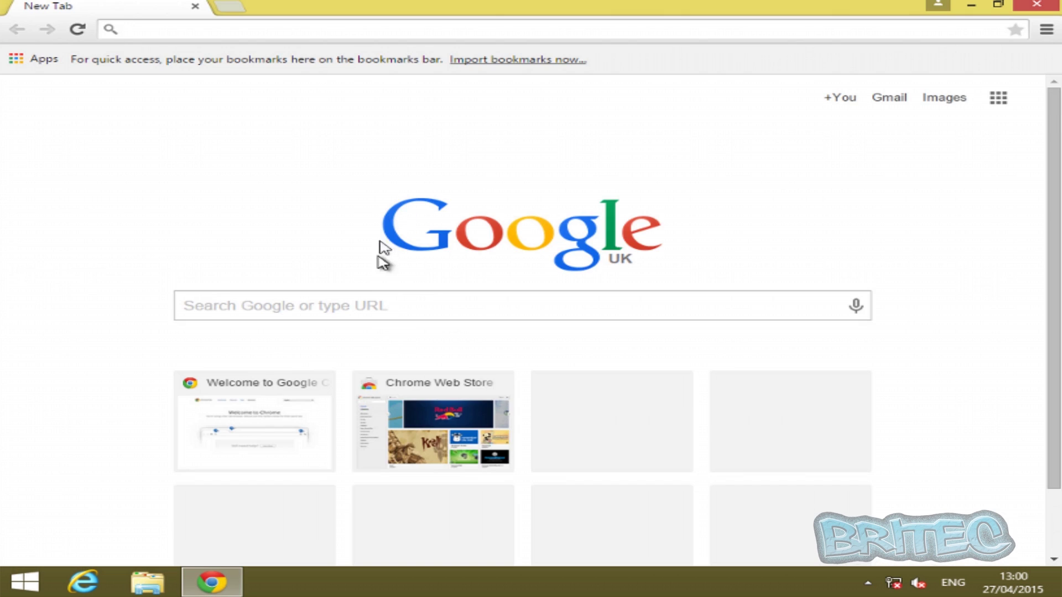
left_click(323, 301)
type("malwareby")
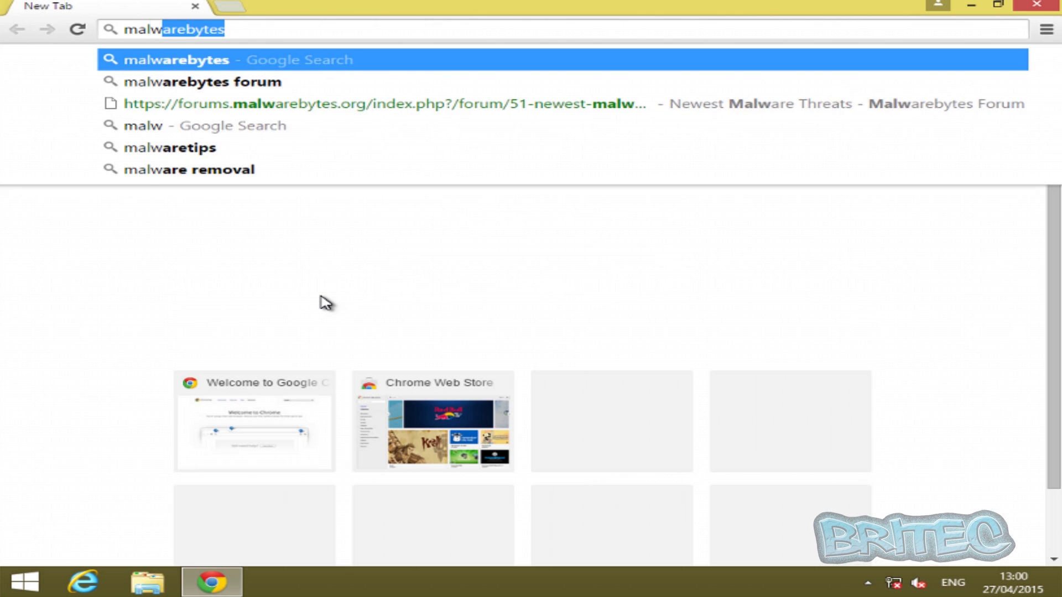
type("tes")
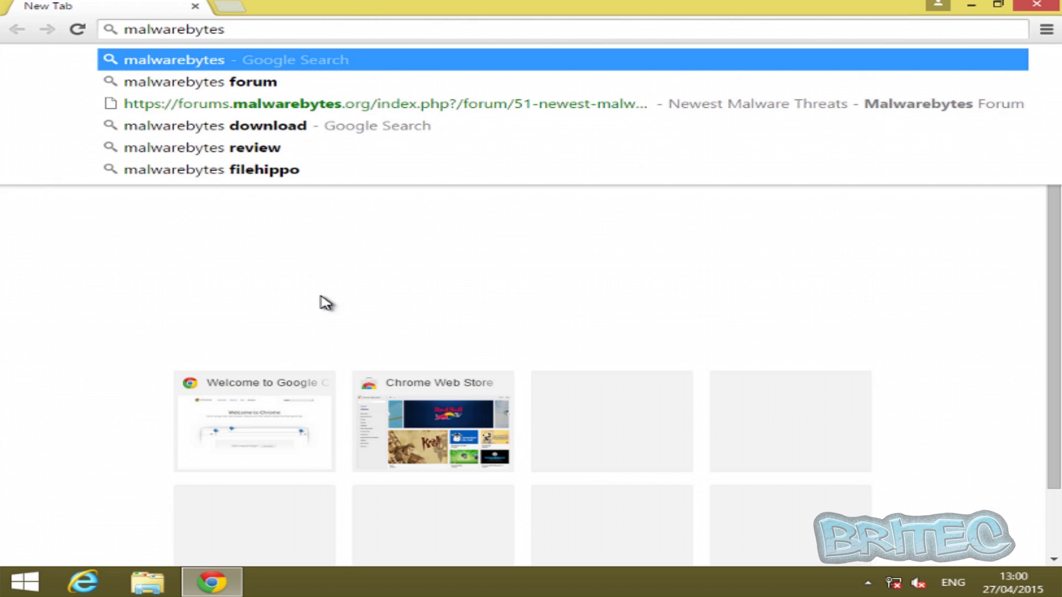
key("Return")
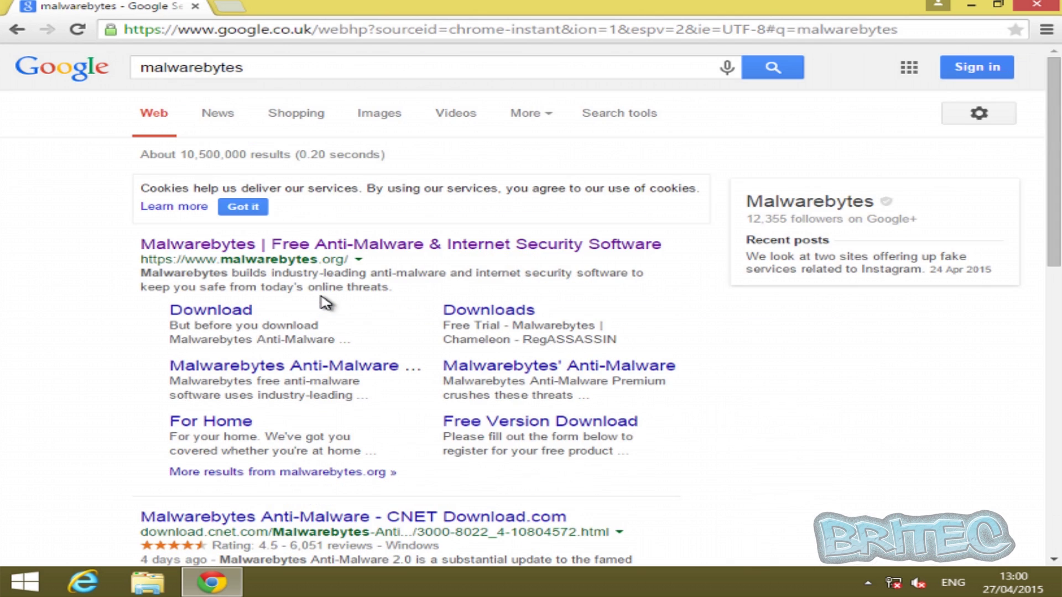
left_click(386, 246)
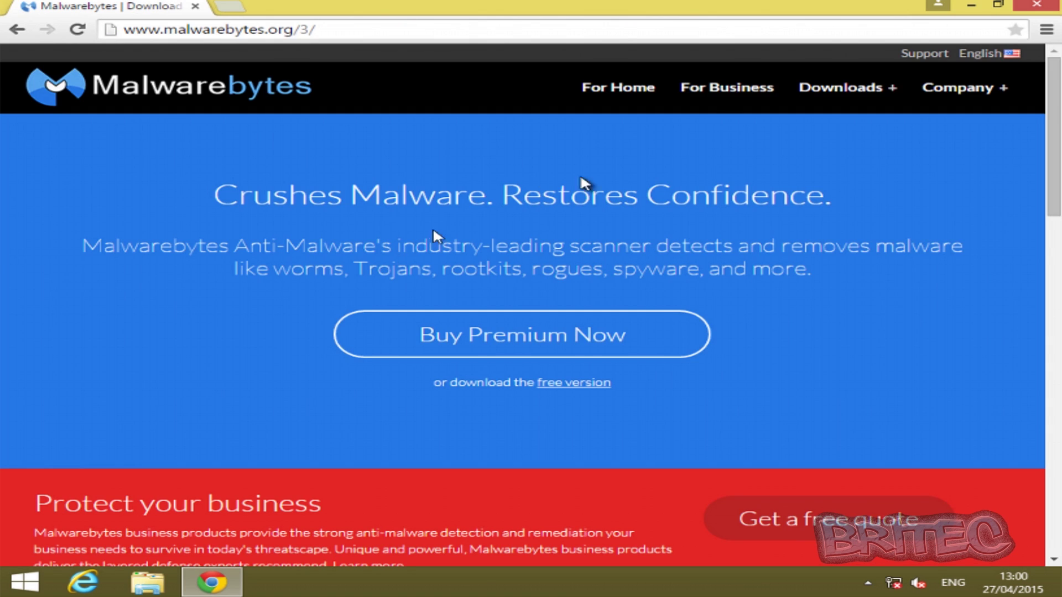
Step: Download Malwarebytes Chameleon from the Other Tools section of the Malwarebytes downloads page
mouse_move(835, 86)
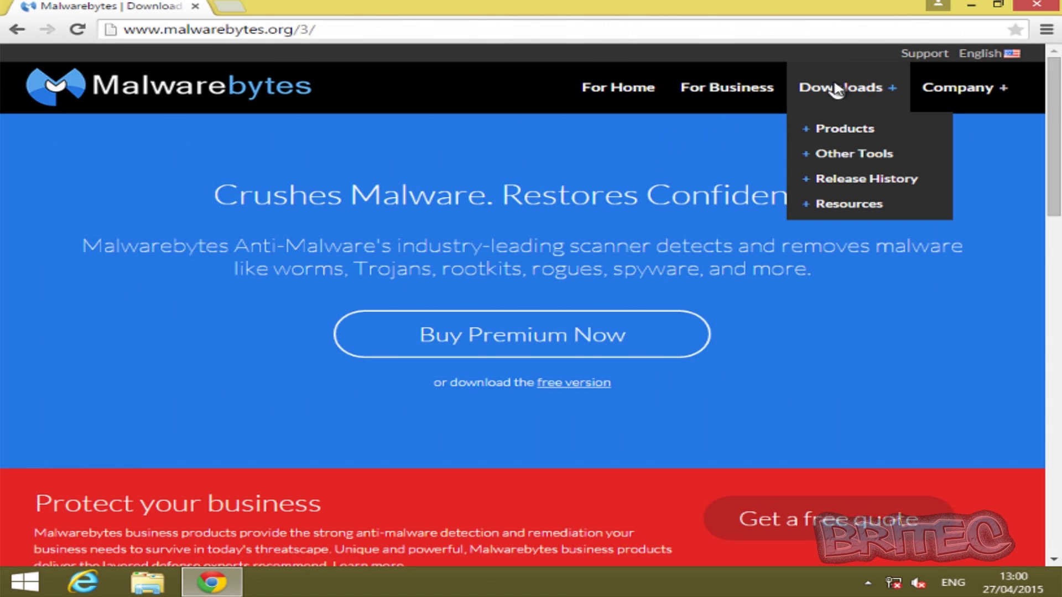
left_click(852, 133)
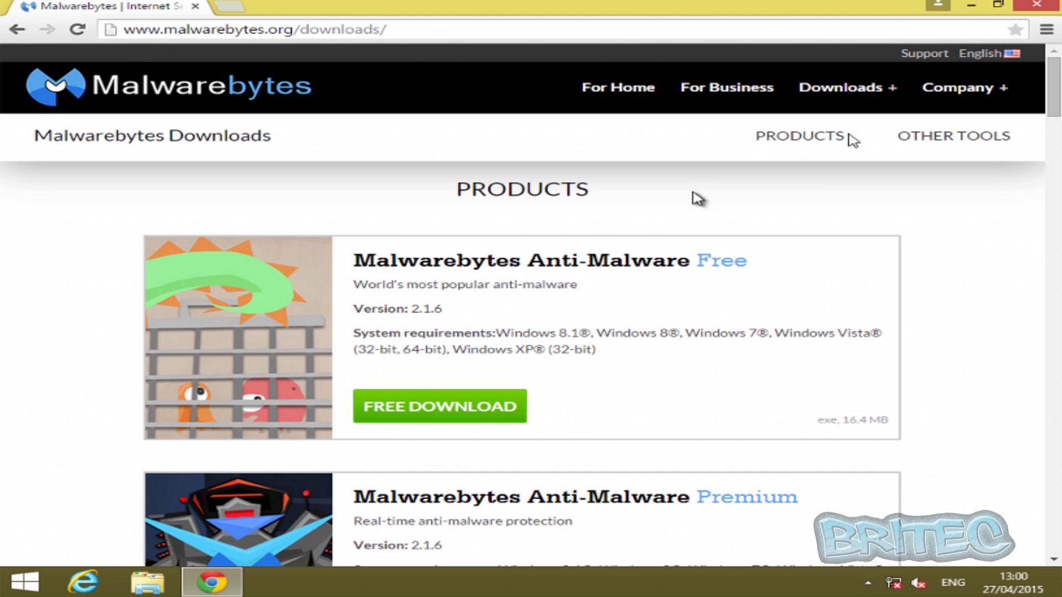
scroll(642, 397, "down", 5)
scroll(642, 397, "down", 20)
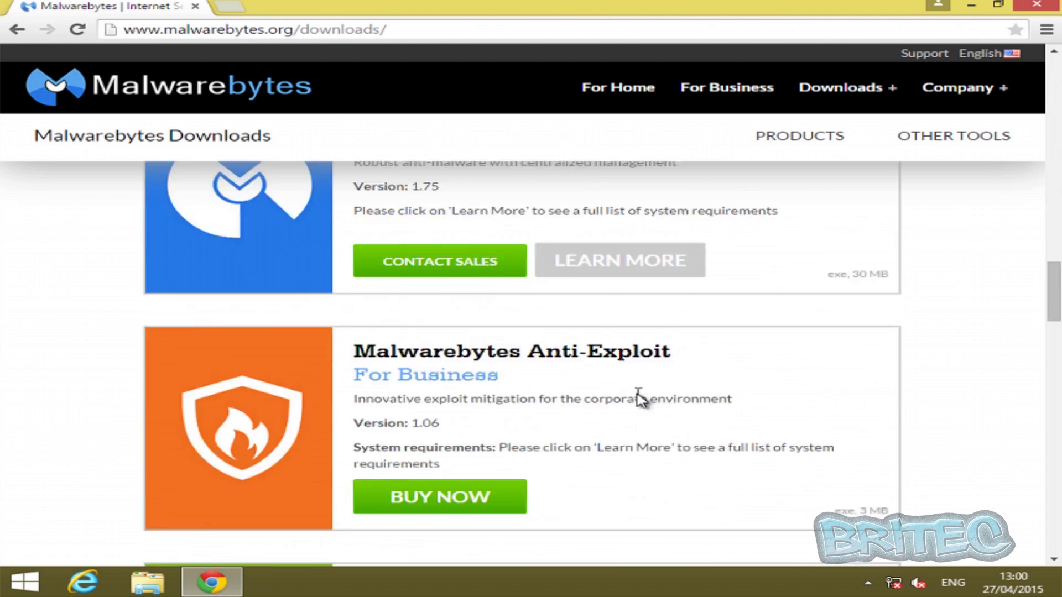
scroll(636, 403, "down", 2)
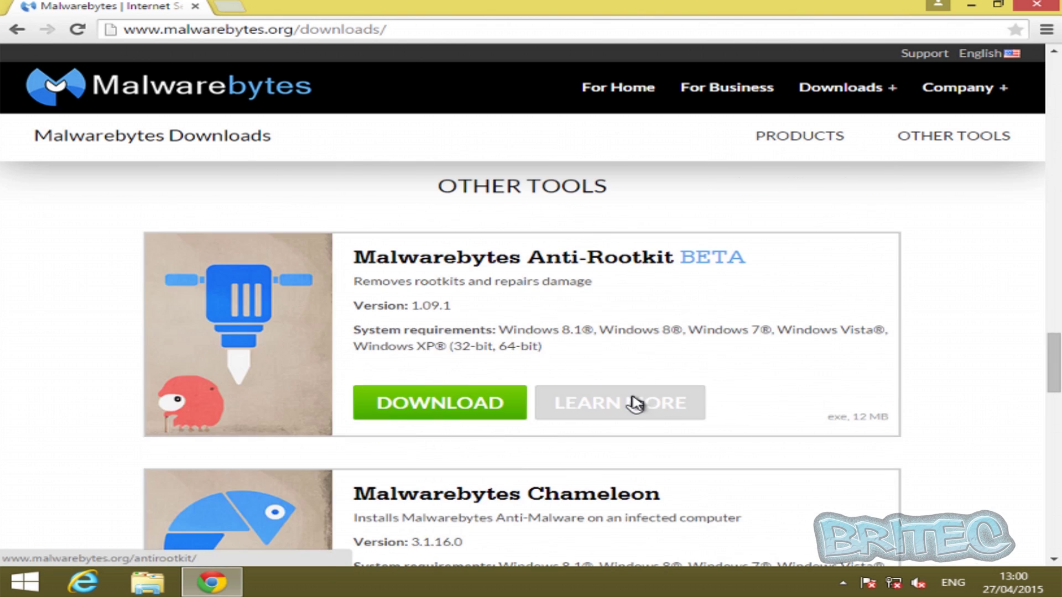
scroll(635, 403, "down", 3)
left_click(439, 494)
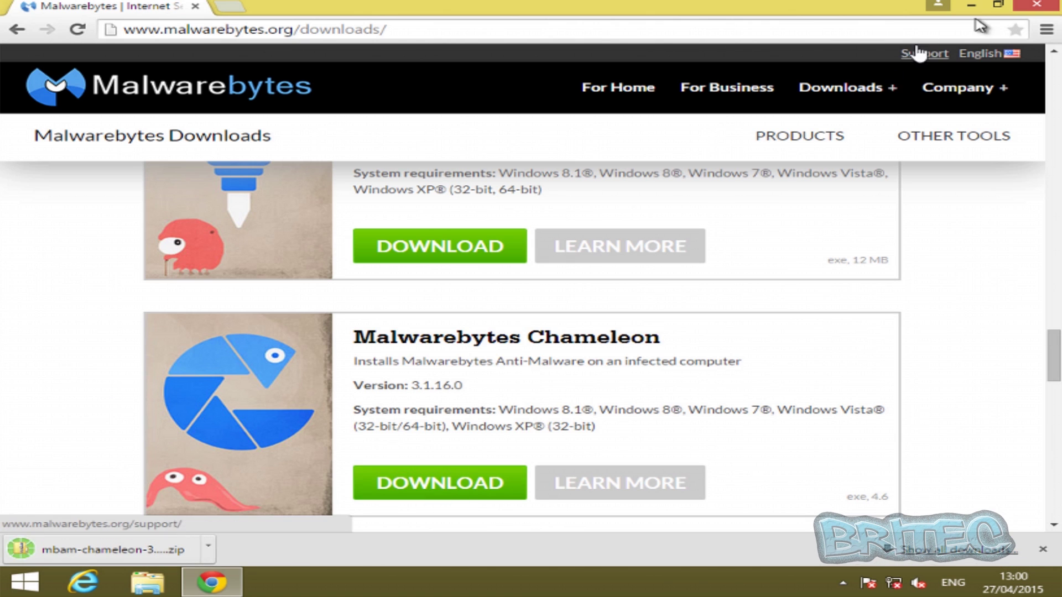
Step: Place the downloaded mbam-chameleon zip file on the desktop and minimize the browser
left_click(998, 7)
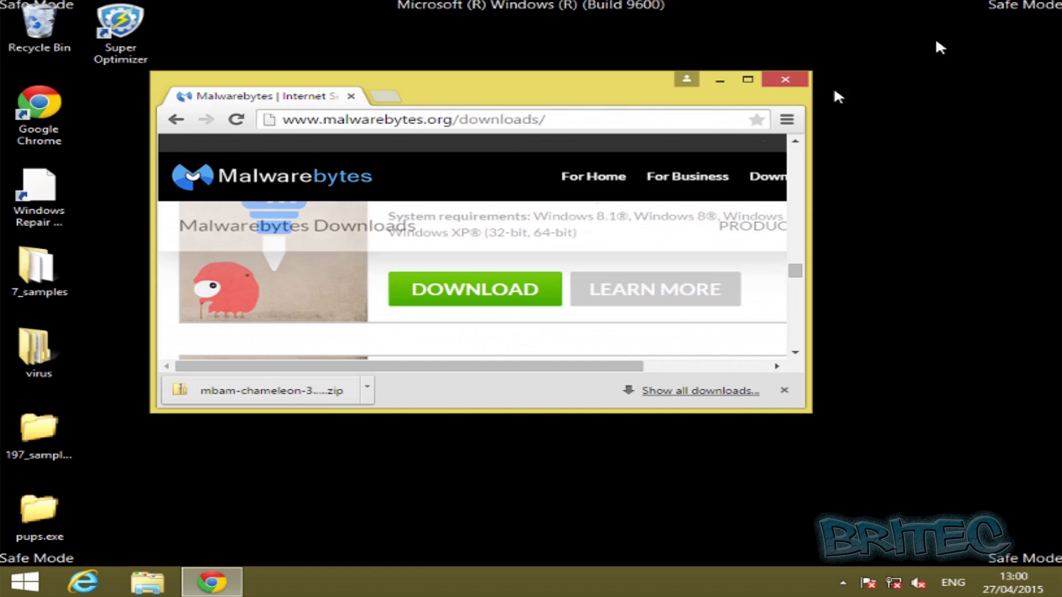
left_click_drag(265, 396, 485, 465)
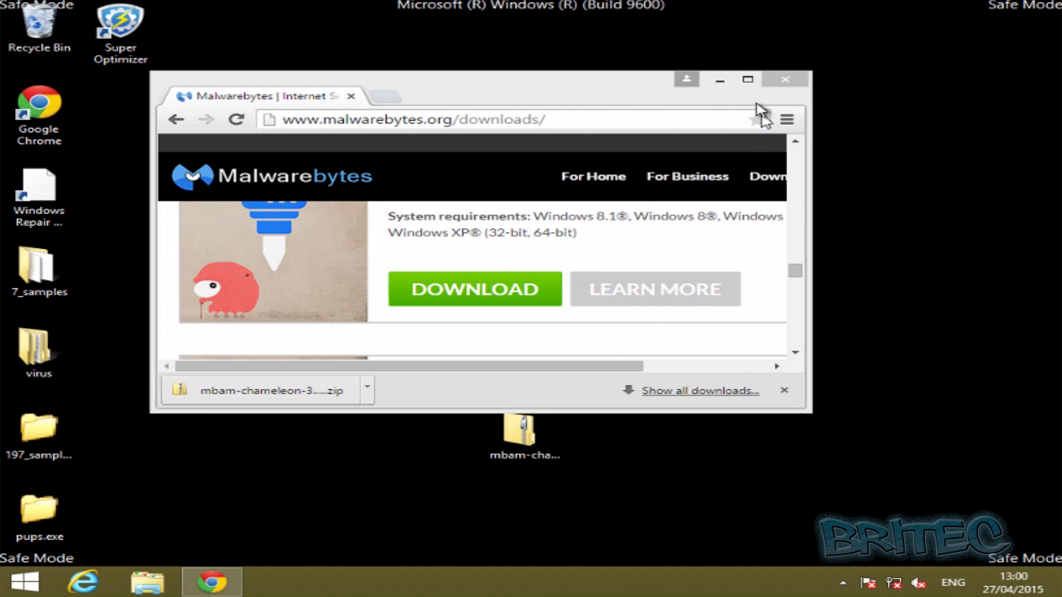
left_click(720, 82)
Step: Open mbam-chameleon-3.1.16.0.zip in 7-Zip, extract its Chameleon folder to the desktop, and move the folder to a clear spot
right_click(525, 429)
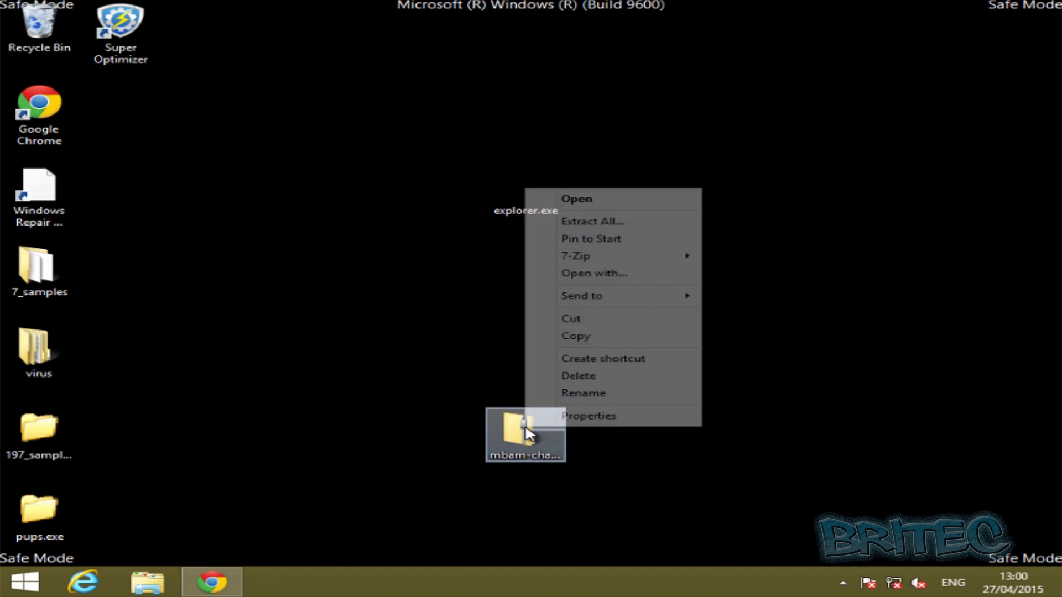
mouse_move(594, 257)
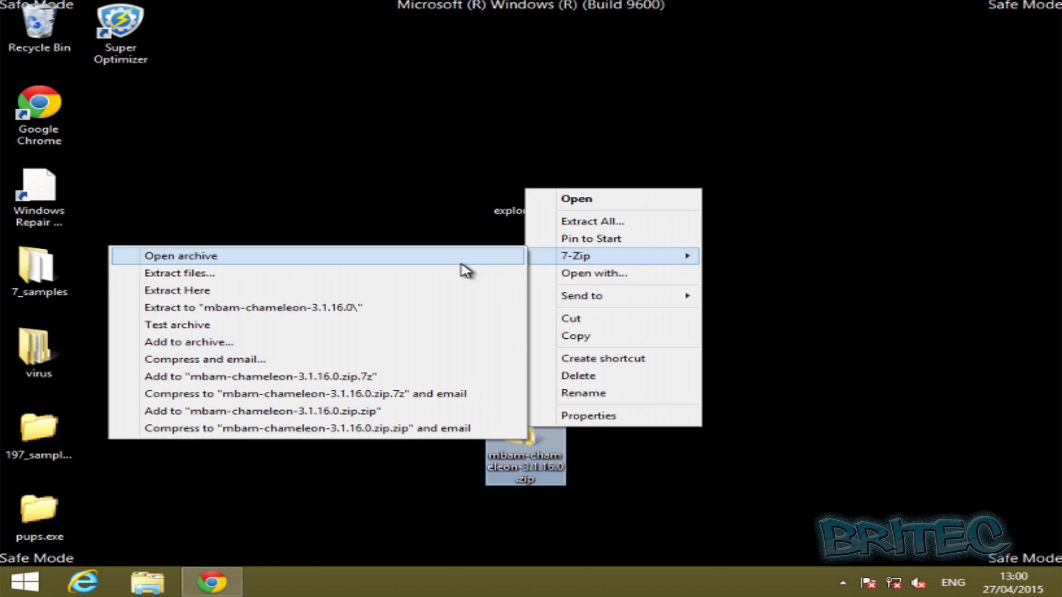
left_click(465, 270)
left_click_drag(188, 227, 370, 45)
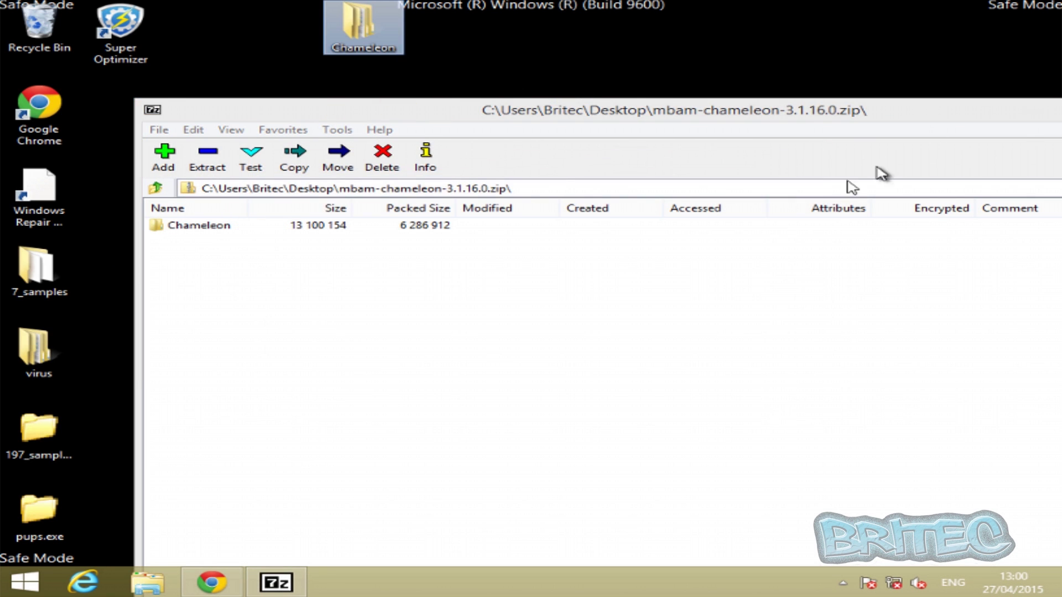
left_click_drag(1024, 115, 811, 130)
left_click(969, 122)
left_click_drag(360, 28, 359, 188)
Step: Open the Windows folder inside the extracted Chameleon folder and run firefox.com
double_click(380, 206)
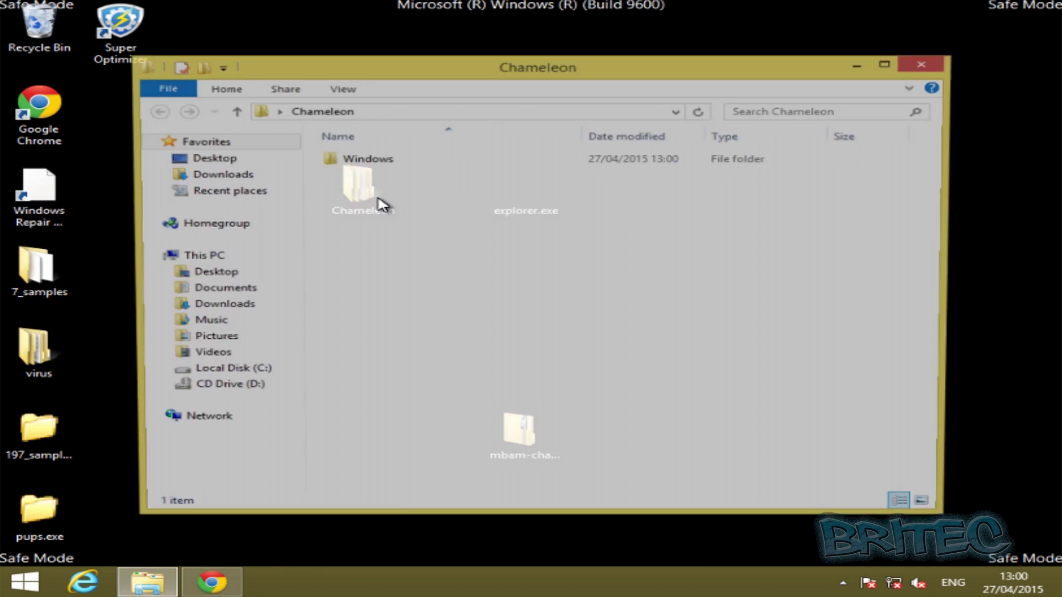
left_click(375, 160)
double_click(375, 160)
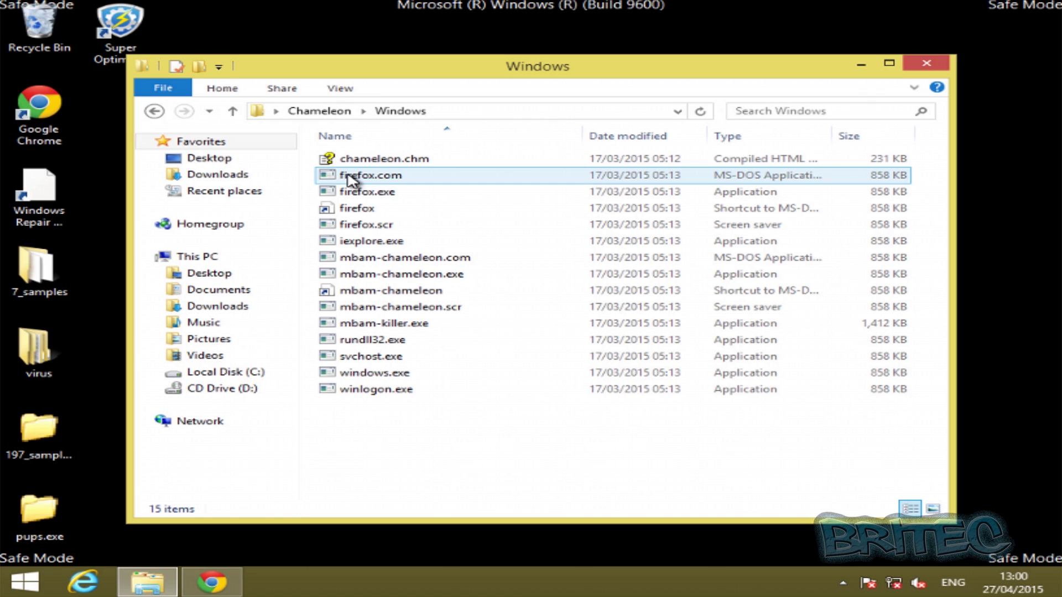
double_click(562, 191)
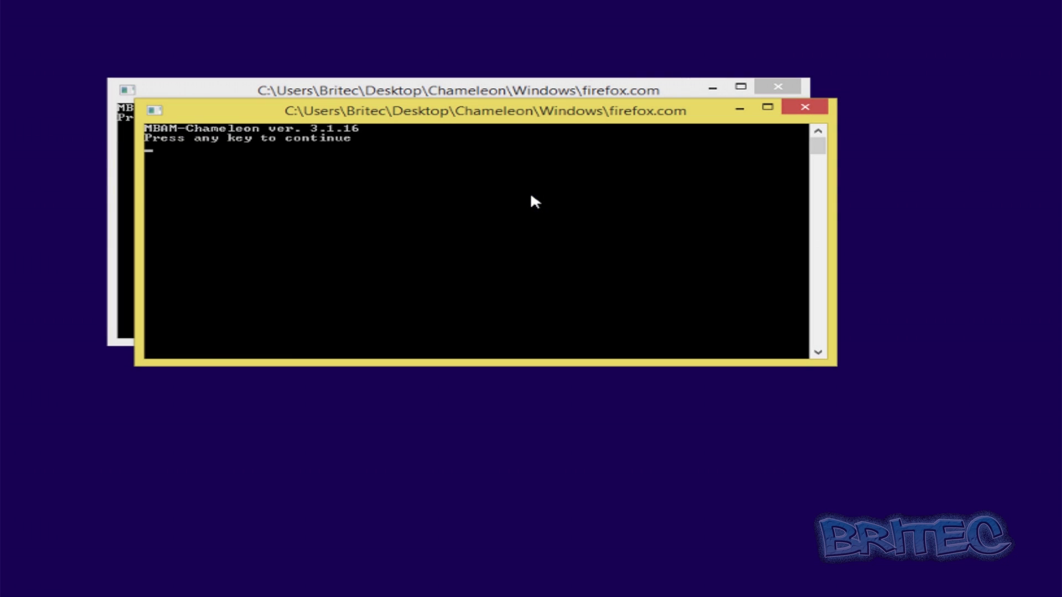
Step: Continue Chameleon until Malwarebytes opens, run a threat scan, remove all selected threats, and close the Chameleon Windows folder
key("Return")
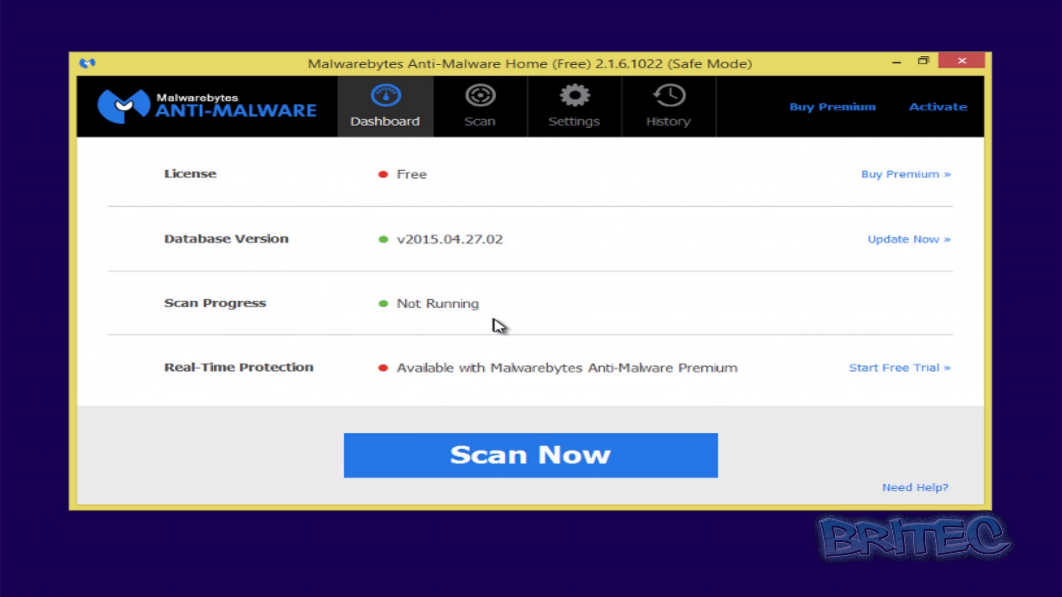
left_click(508, 467)
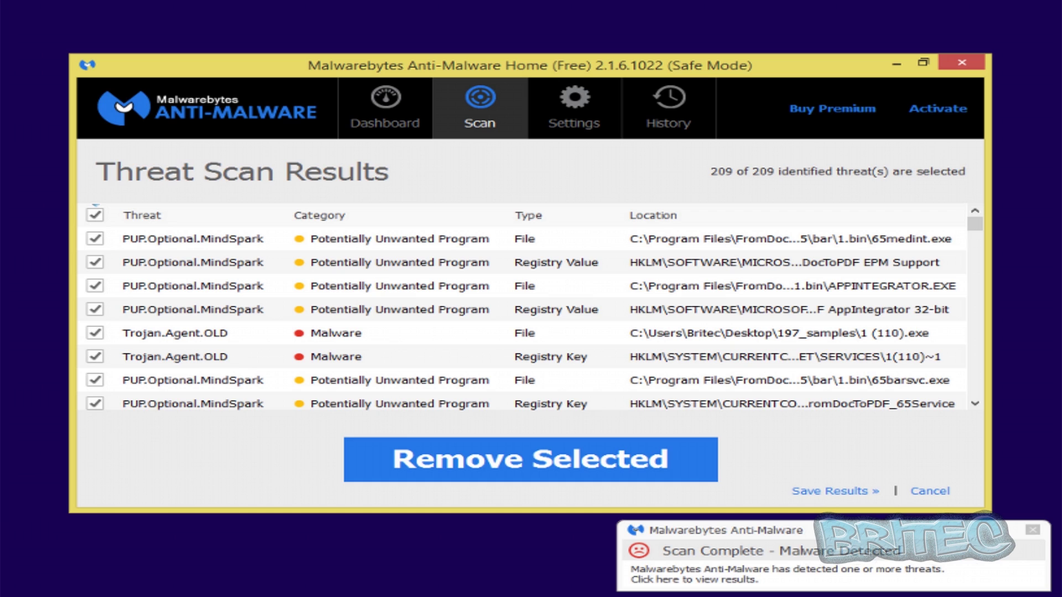
left_click(485, 475)
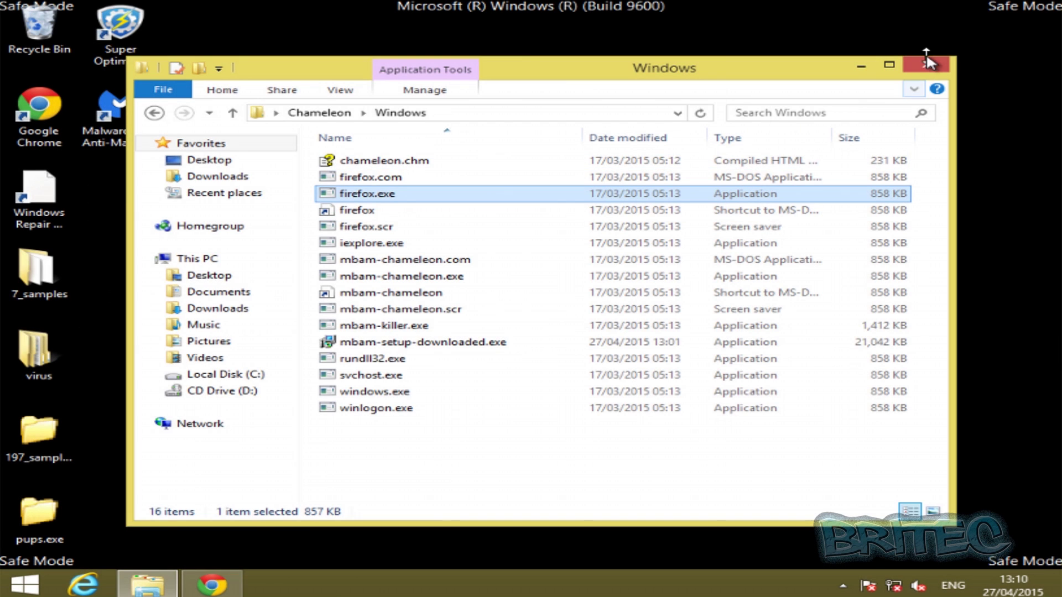
left_click(927, 65)
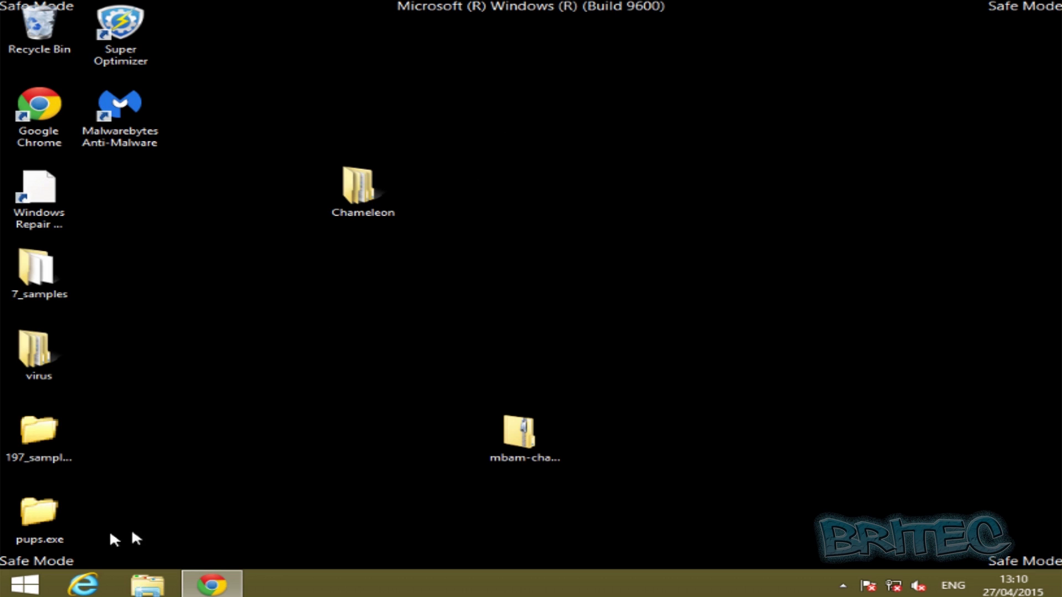
Step: Delete the pups.exe, 197_samples, virus and 7_samples folders from the desktop and move the mbam-chameleon zip beside the Chameleon folder
left_click_drag(969, 268, 502, 87)
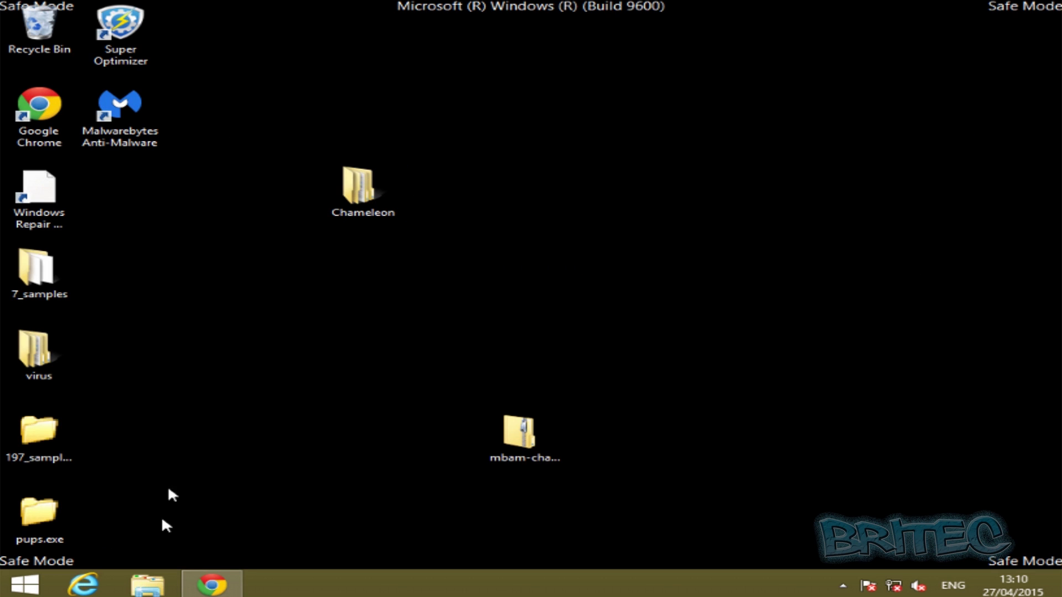
left_click(39, 522)
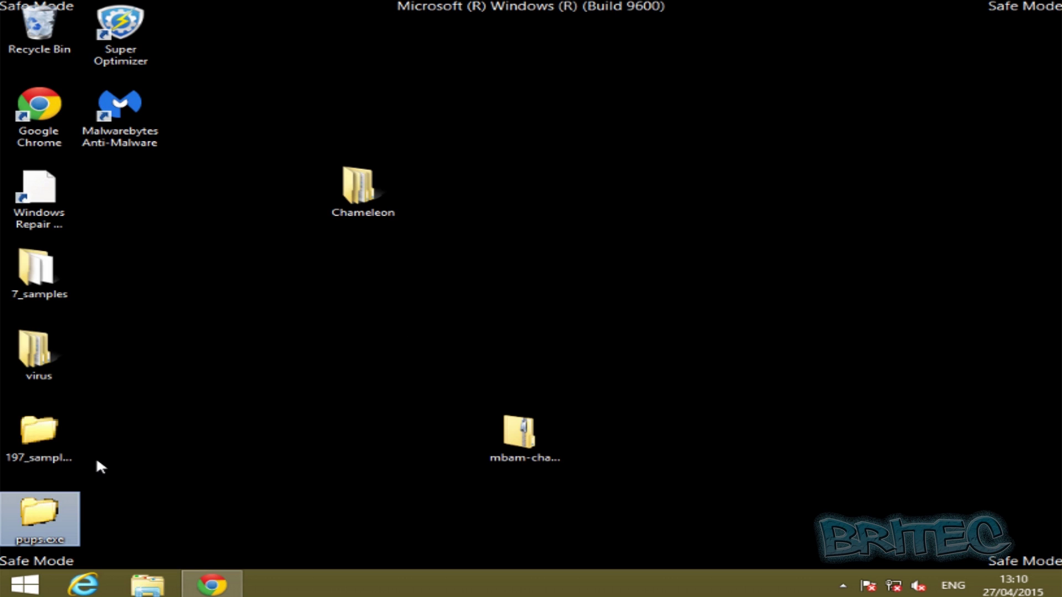
left_click(43, 441, "ctrl")
left_click(38, 345, "ctrl")
left_click(51, 273, "ctrl")
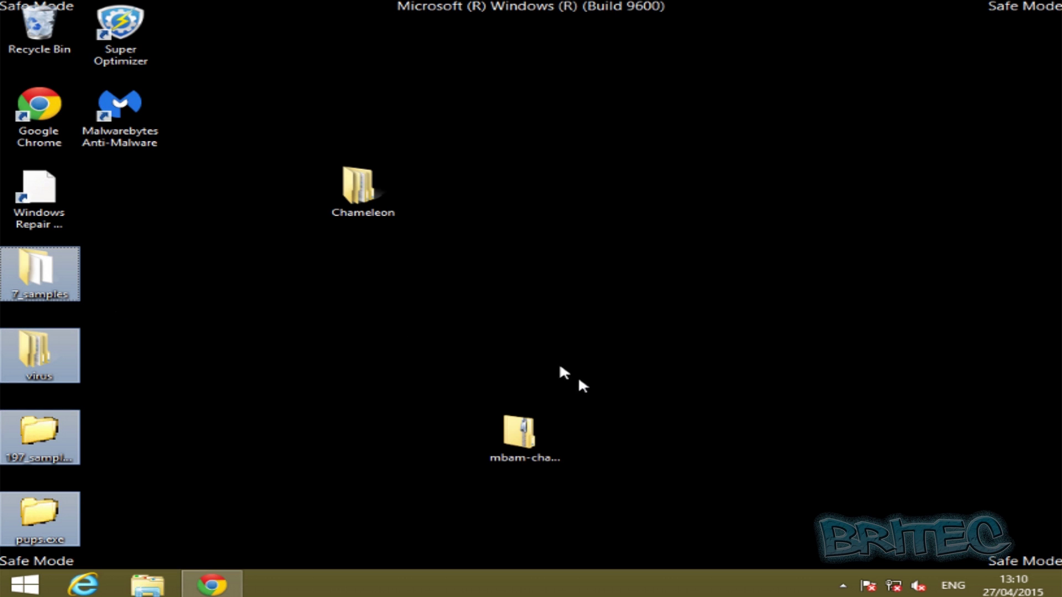
key("Delete")
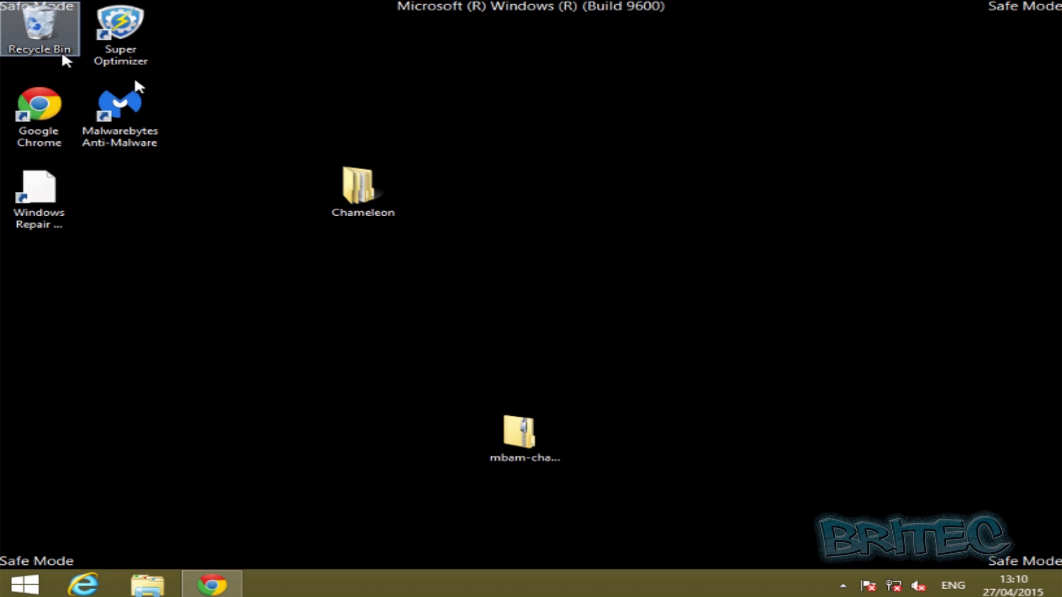
left_click_drag(520, 432, 526, 199)
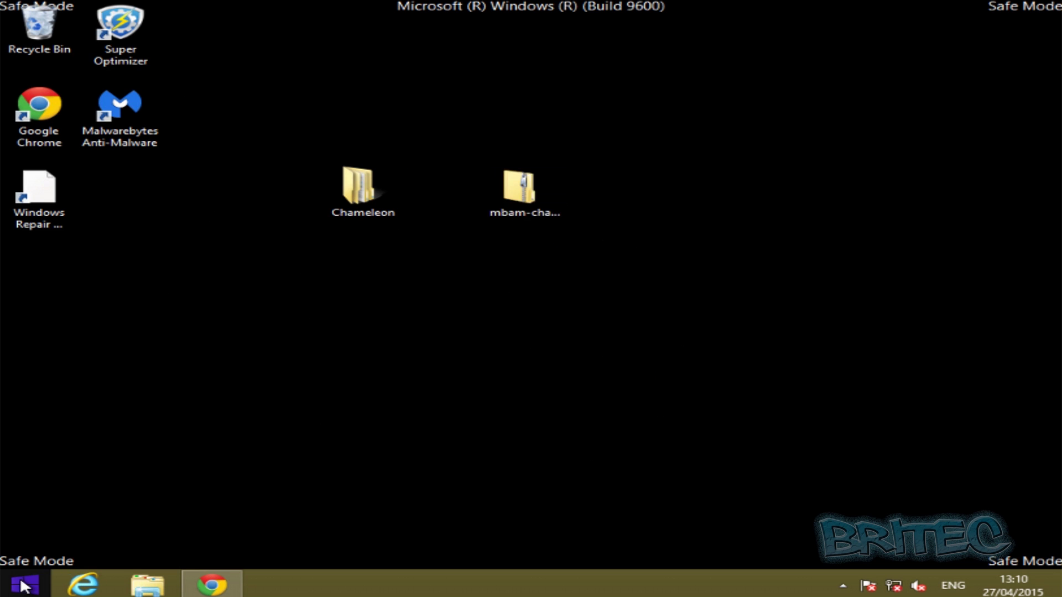
Step: Restart the PC and boot into normal Windows 8.1 instead of safe mode
right_click(23, 584)
mouse_move(199, 559)
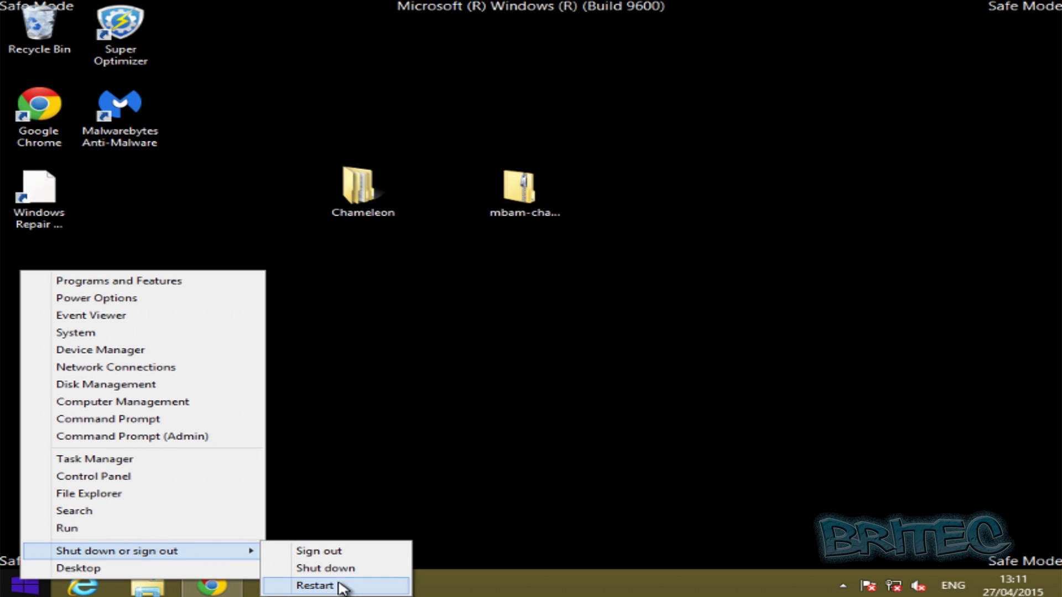
left_click(314, 585)
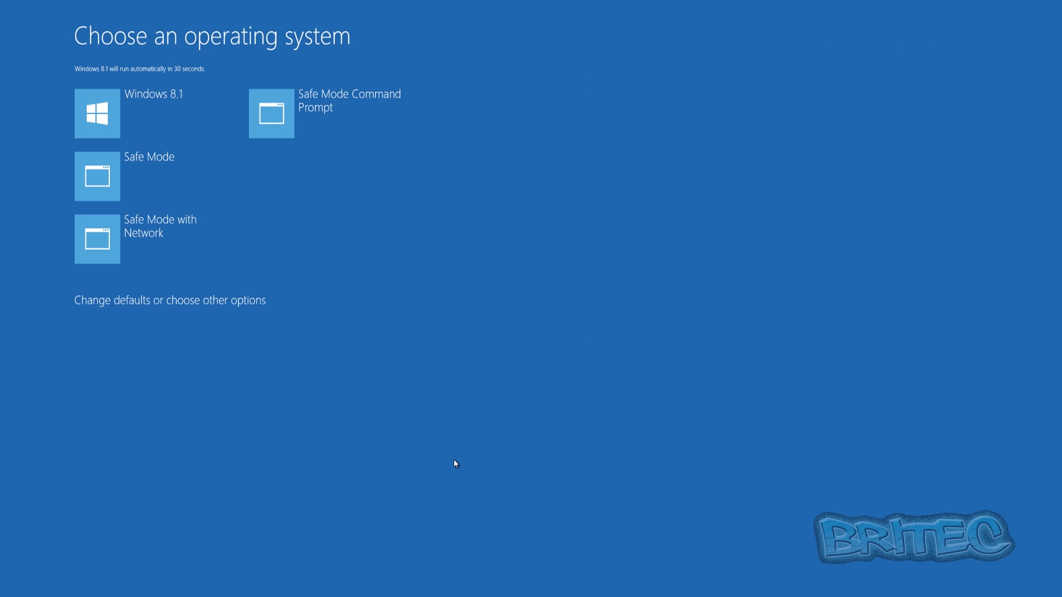
left_click(105, 90)
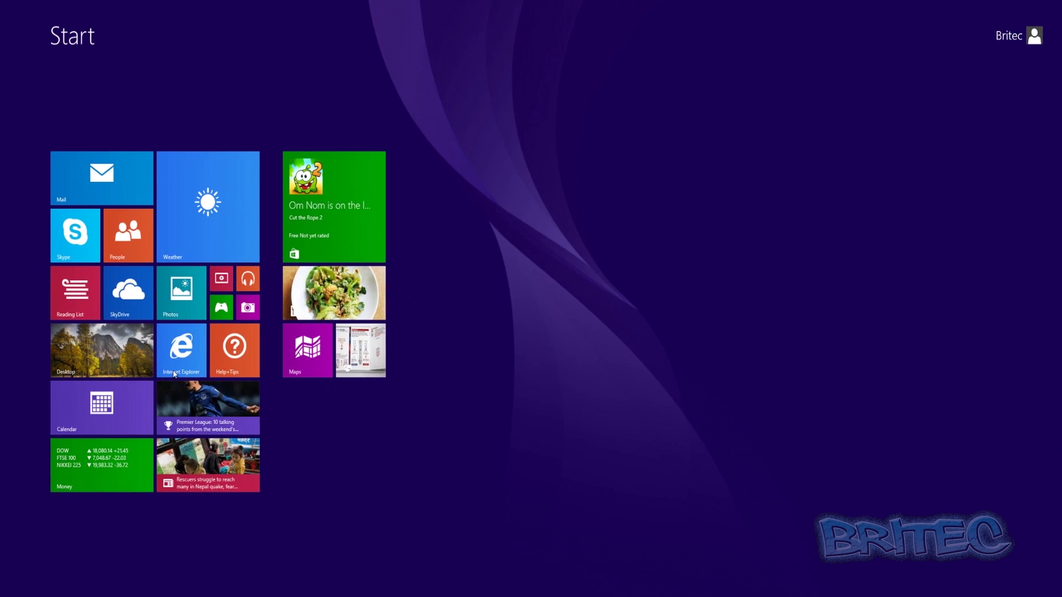
Step: Go to the desktop and move the Malwarebytes and HitmanPro icons to its middle
left_click(101, 346)
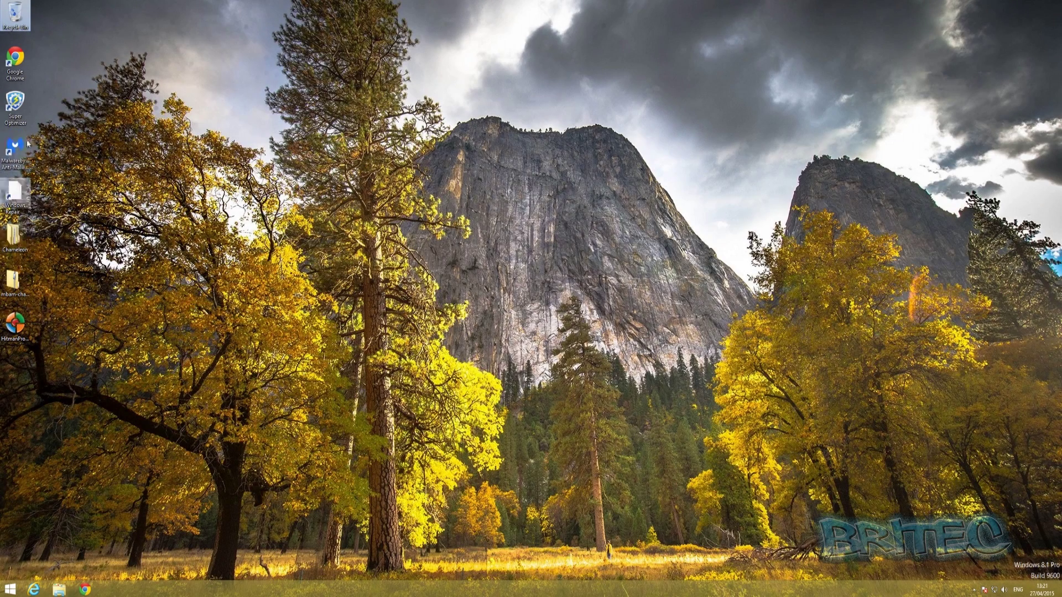
left_click_drag(15, 146, 515, 236)
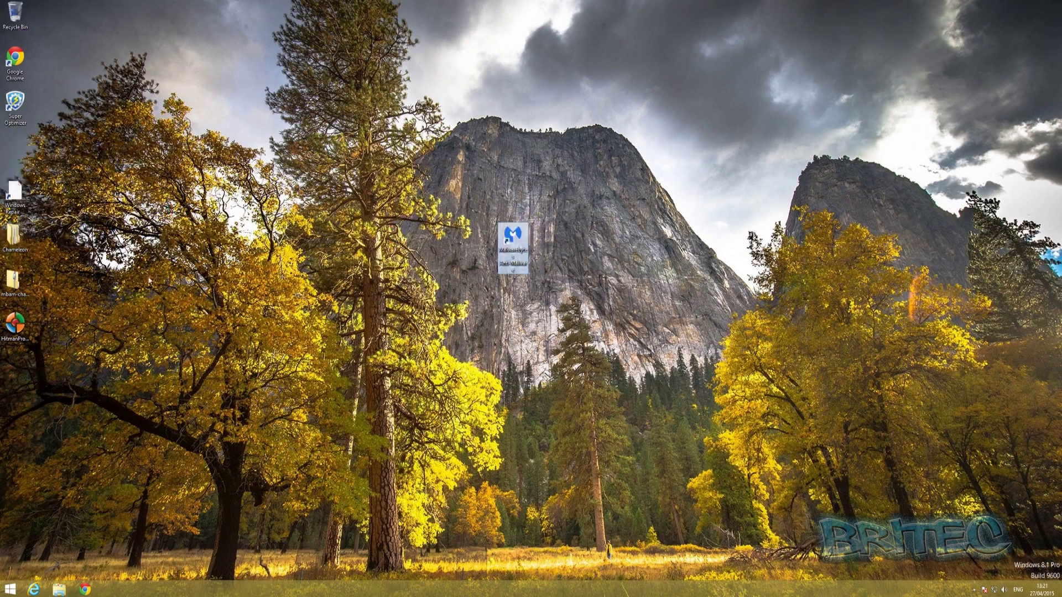
left_click_drag(15, 324, 575, 240)
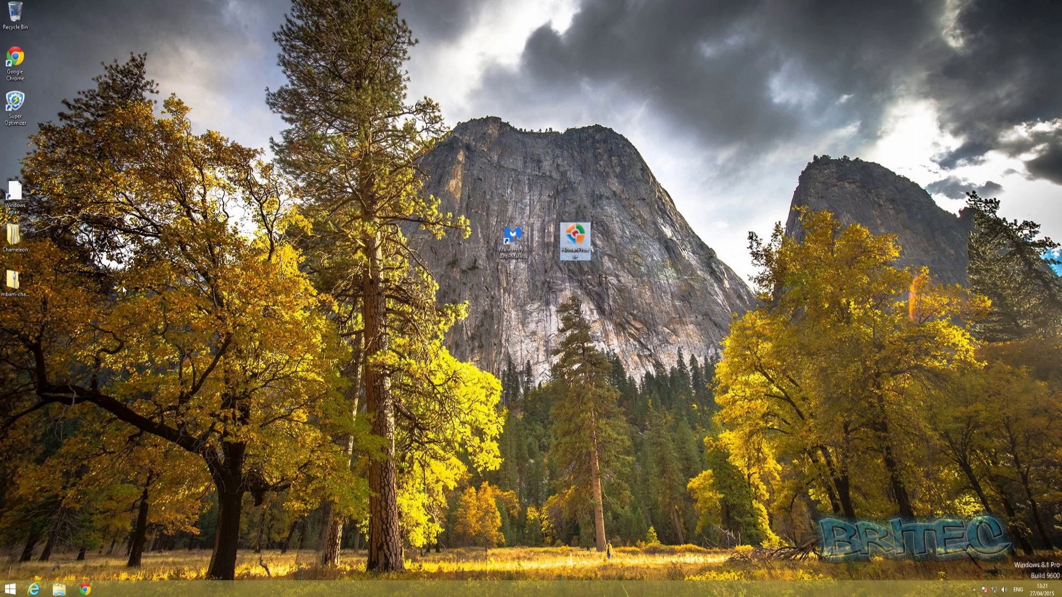
Step: Delete the Windows Repair Toolbox shortcut from the desktop and permanently empty the Recycle Bin
right_click(13, 193)
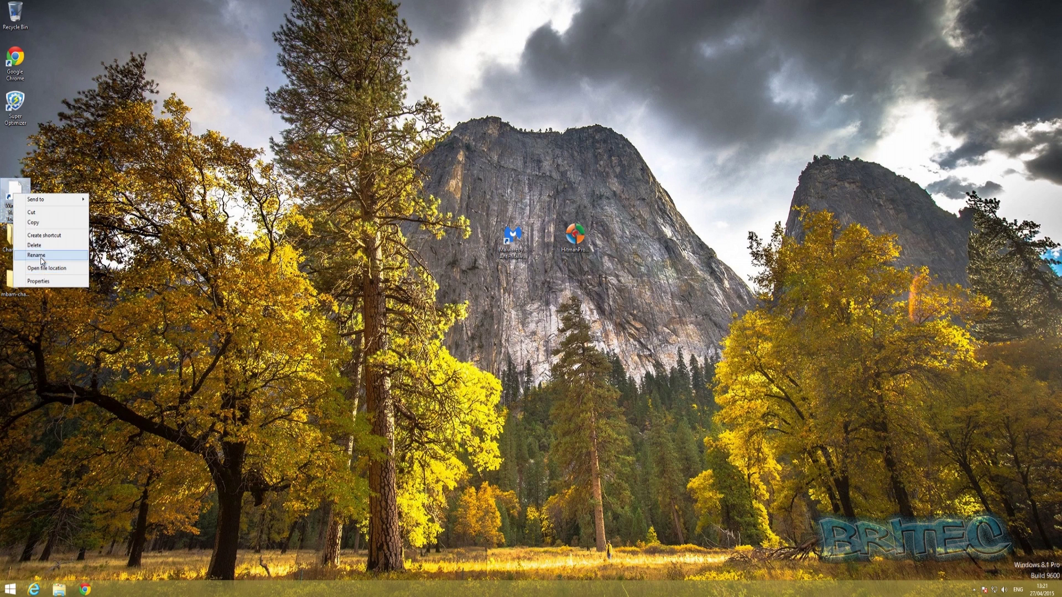
left_click(44, 245)
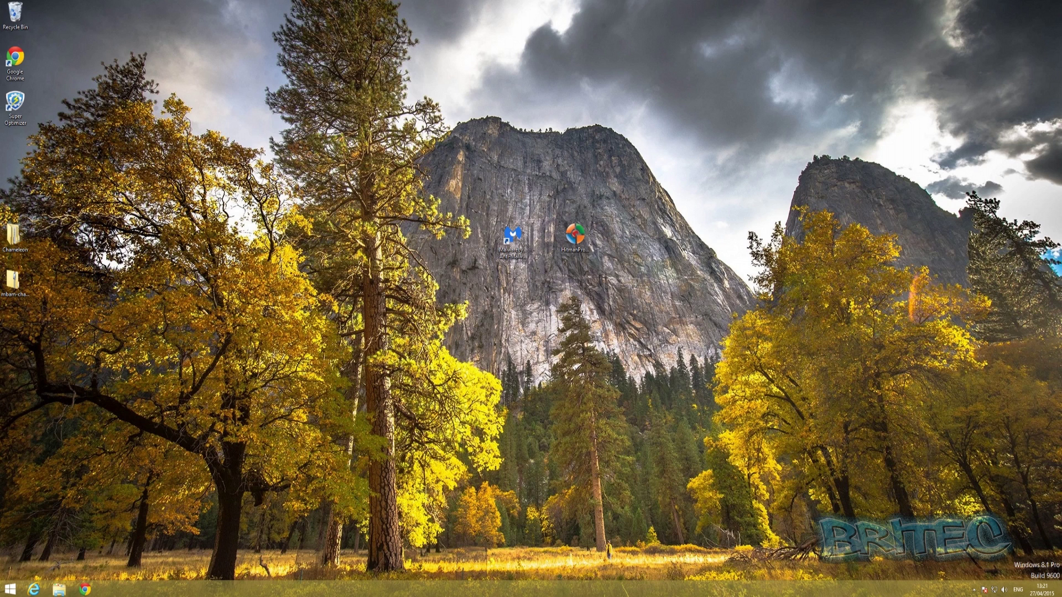
right_click(16, 15)
left_click(44, 29)
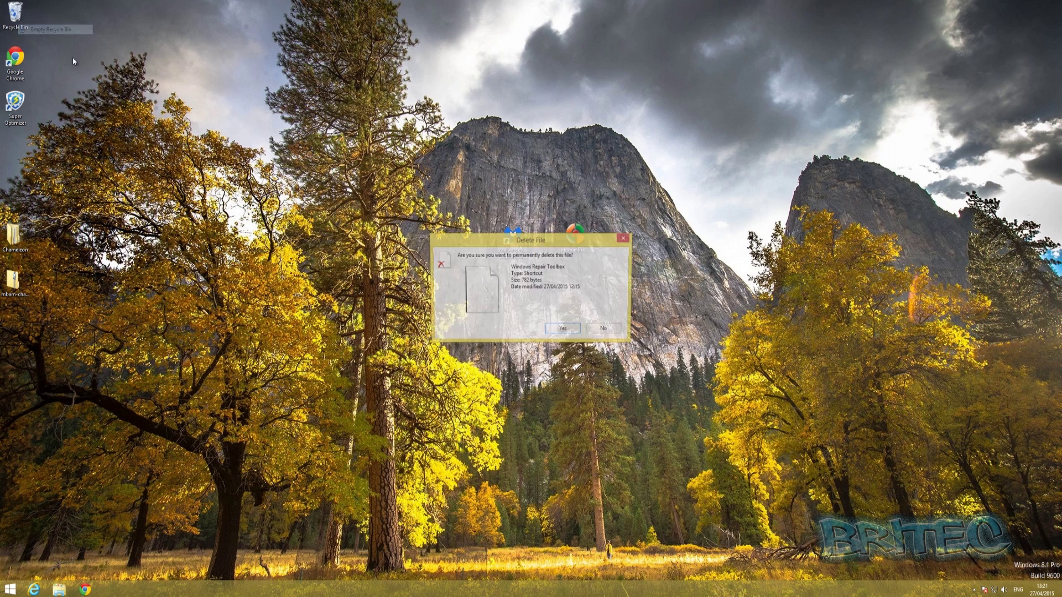
left_click(563, 330)
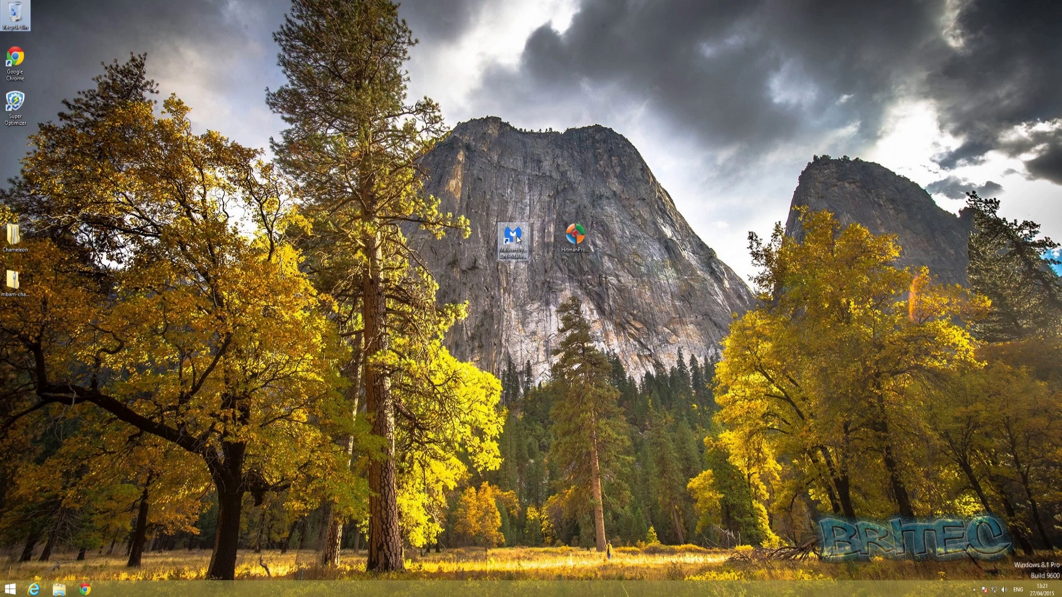
Step: Launch Malwarebytes Anti-Malware, update its database, start a scan, and minimize the window
double_click(515, 235)
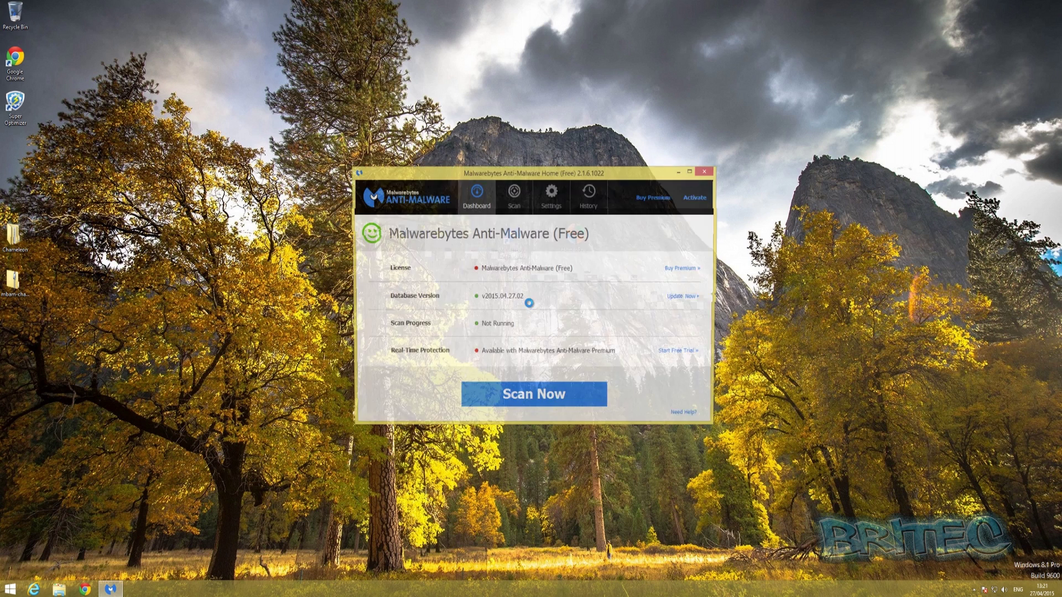
left_click(670, 299)
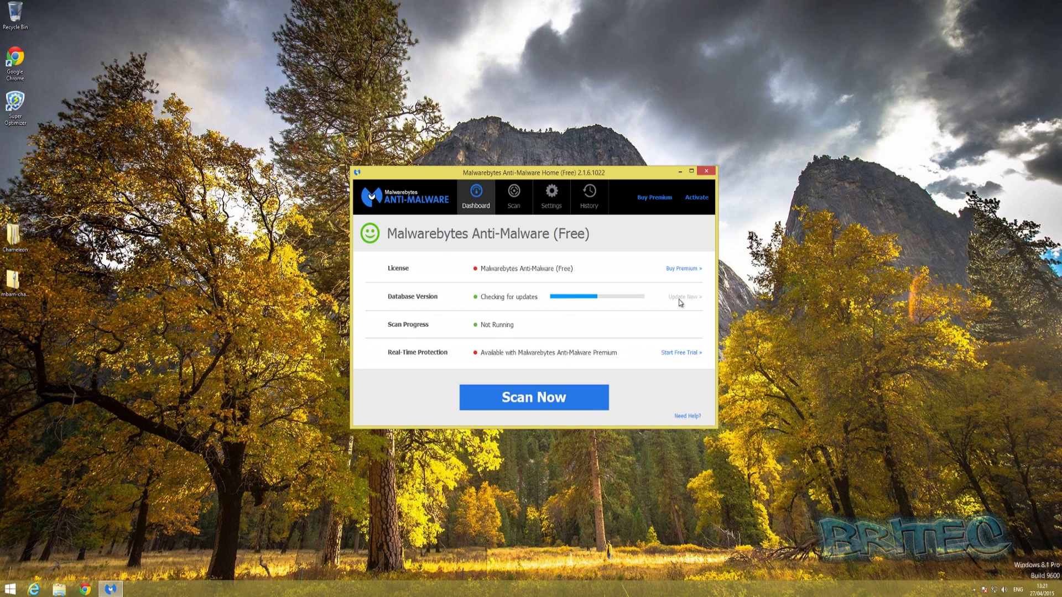
left_click(517, 403)
left_click(680, 171)
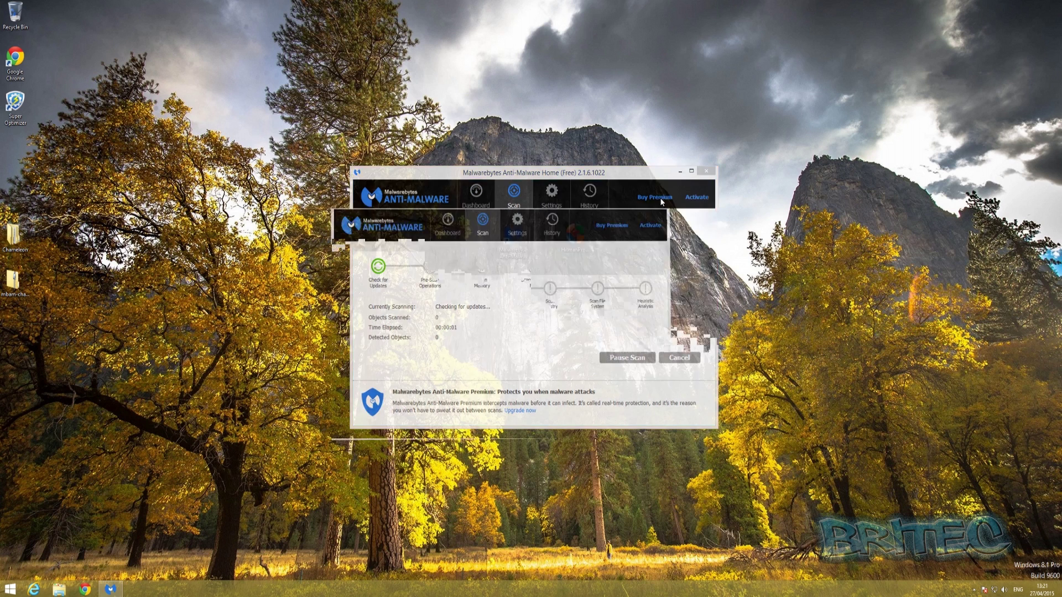
Step: Launch HitmanPro, start a one-time scan without storing a copy on the computer, and minimize its window
double_click(581, 240)
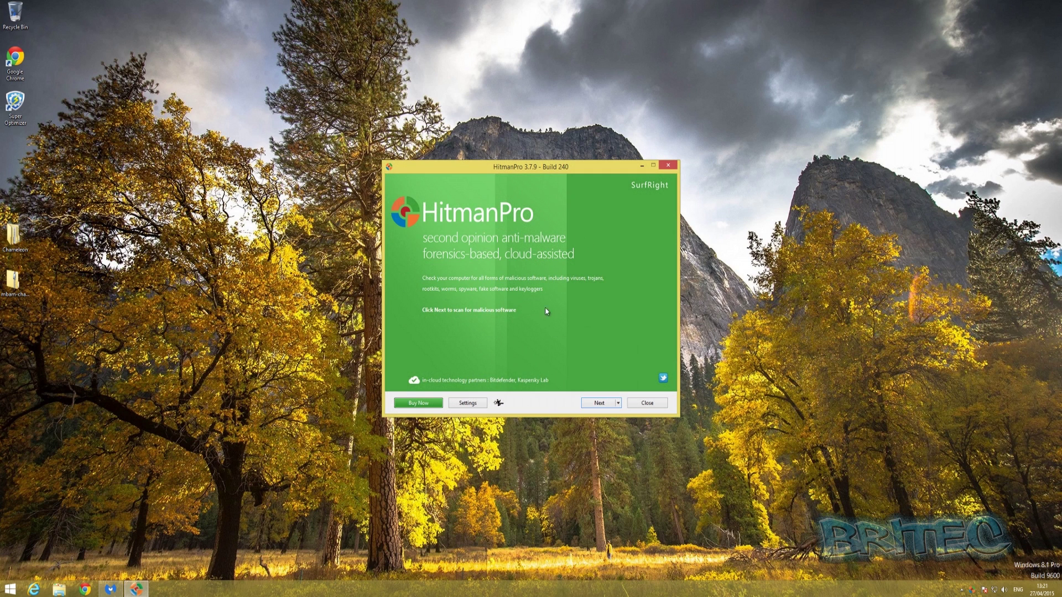
left_click(585, 406)
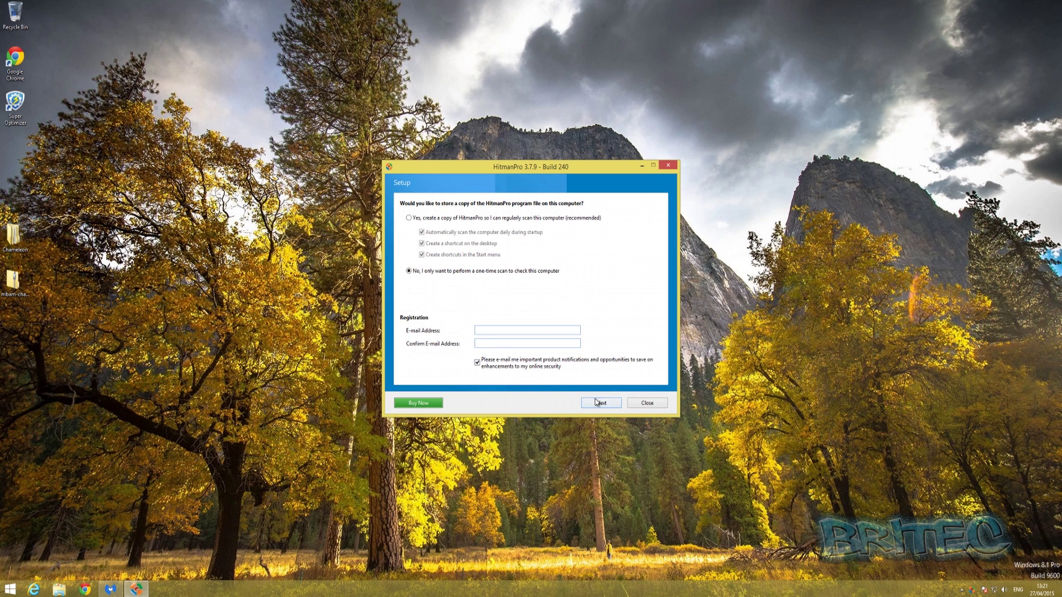
left_click(597, 402)
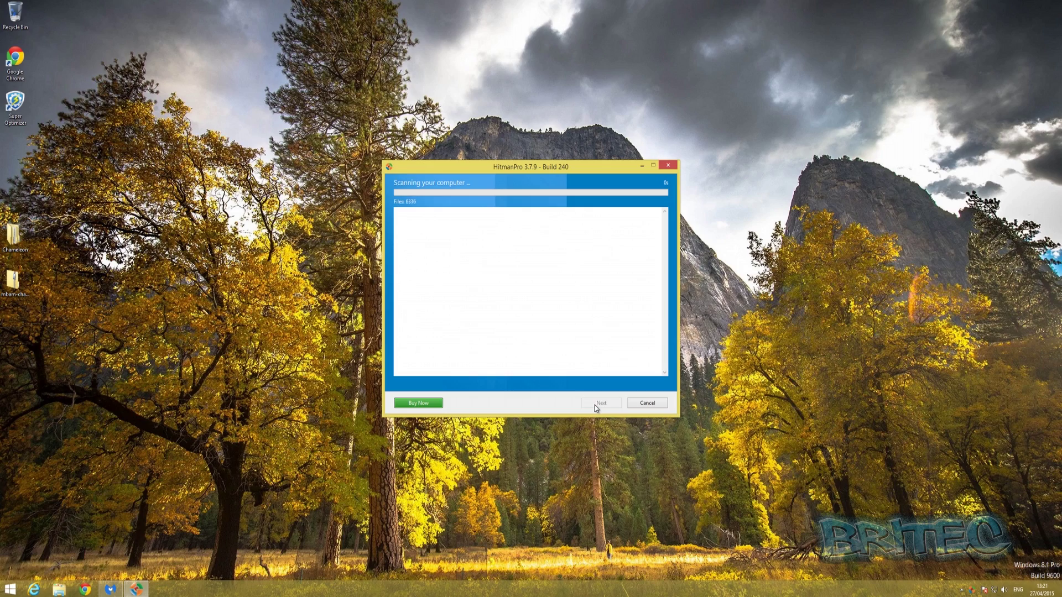
left_click(641, 166)
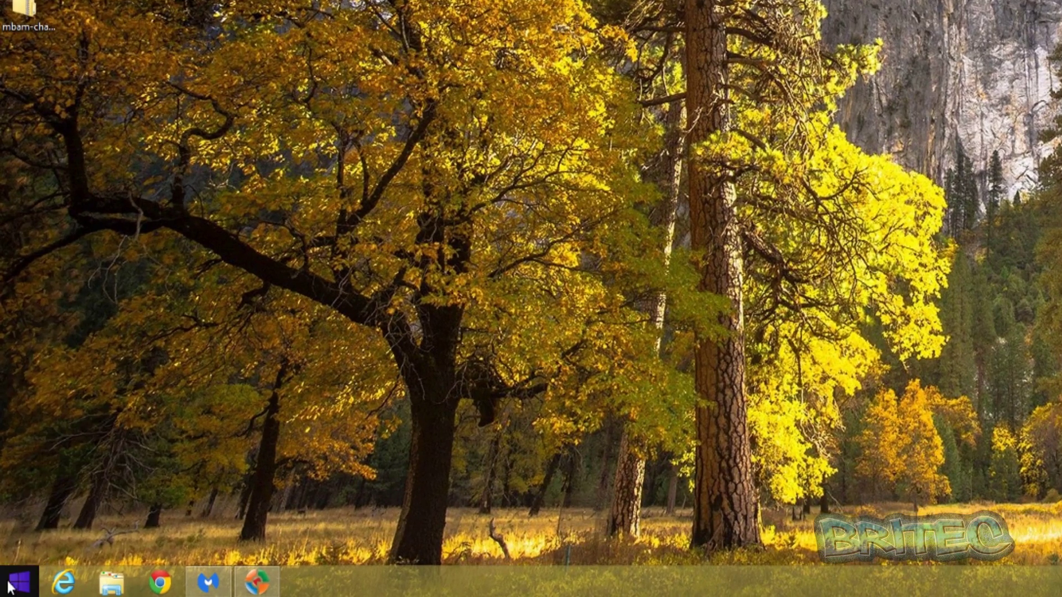
Step: Open Local Disk (C:) in File Explorer and inspect the contents of the 143237 and 187874 folders
right_click(10, 590)
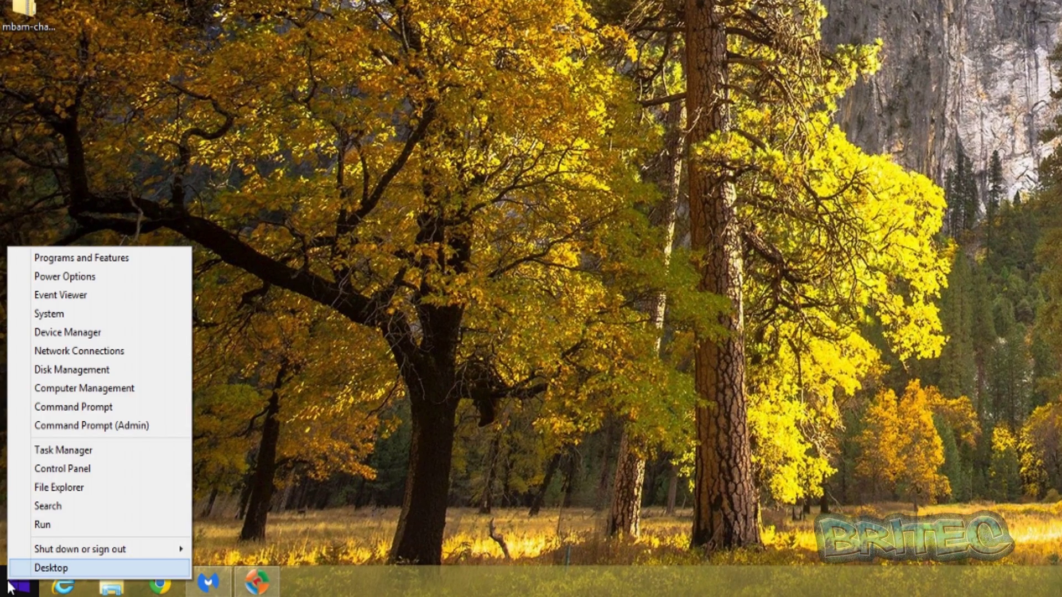
left_click(94, 494)
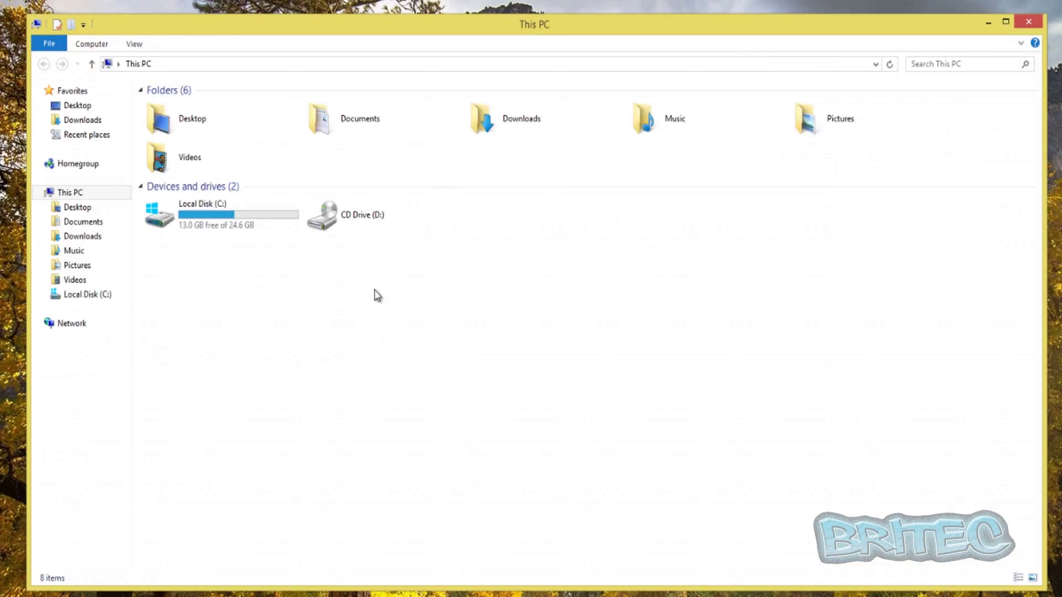
left_click(165, 223)
double_click(164, 224)
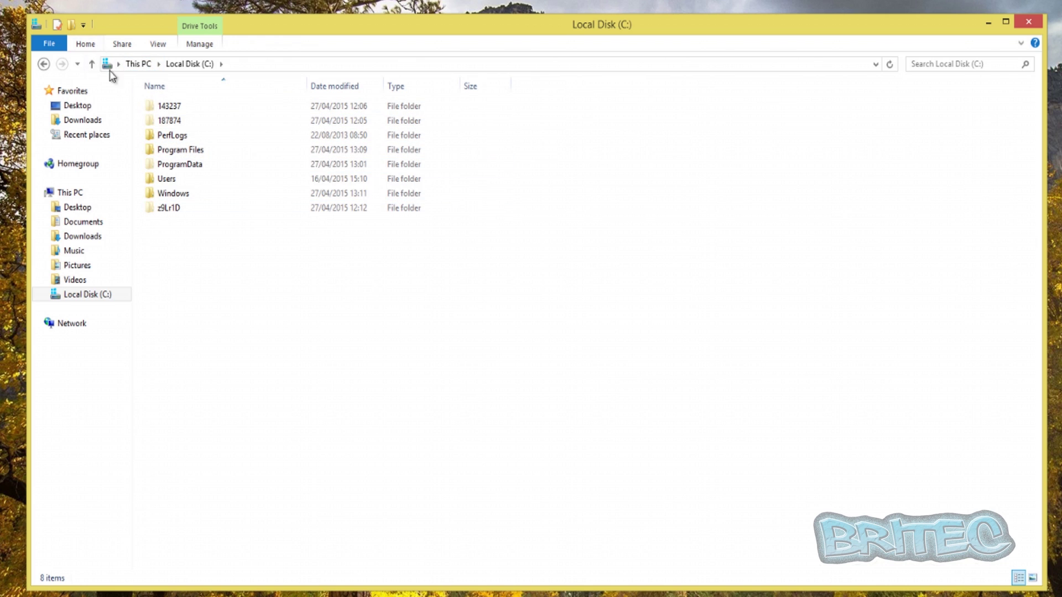
double_click(169, 105)
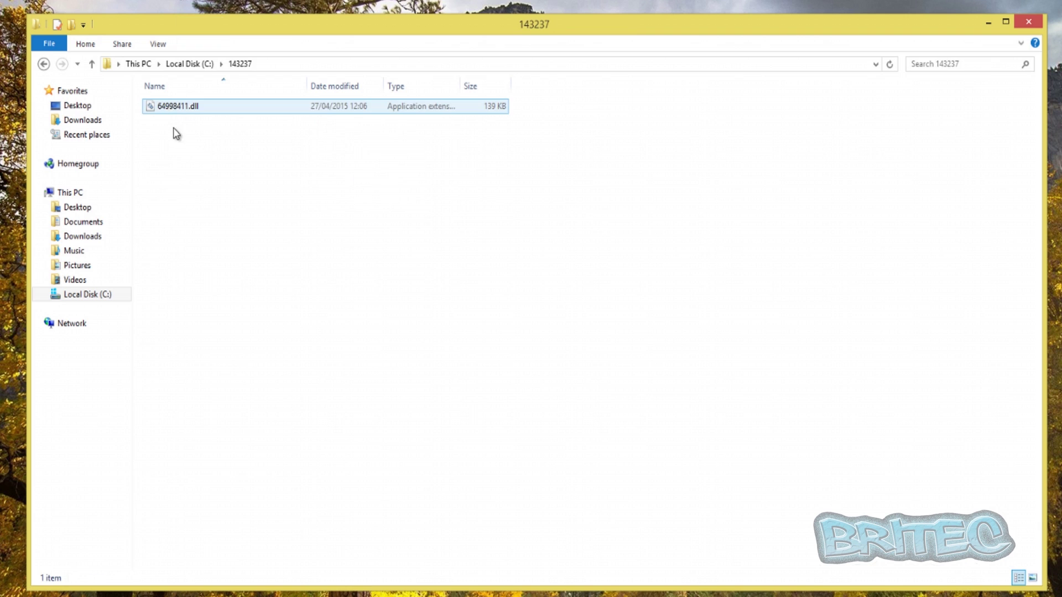
left_click(43, 63)
double_click(173, 117)
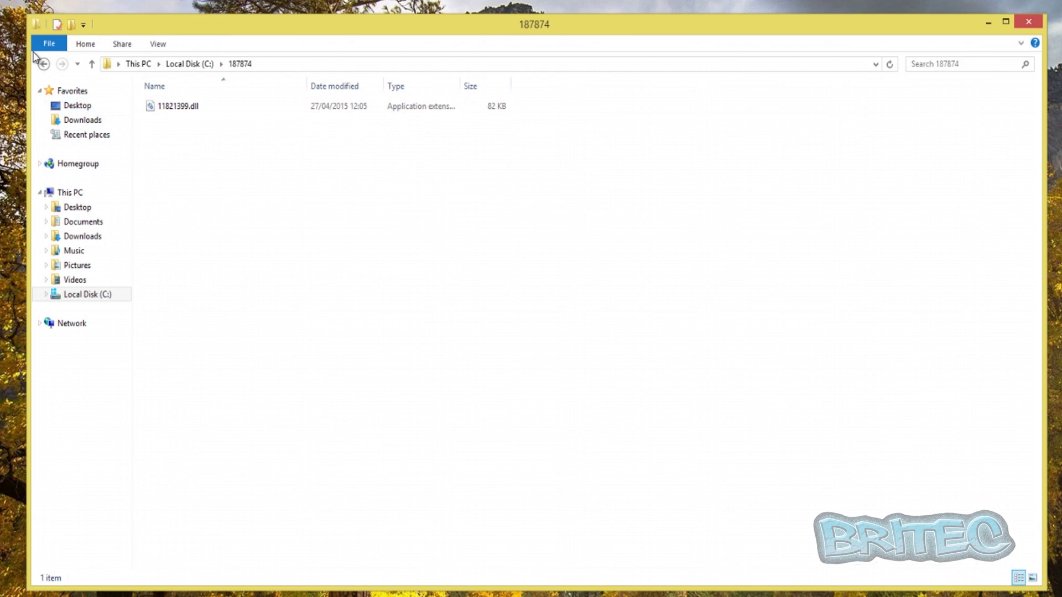
Step: Examine the file details and digital signatures in the properties of 11821399.dll
left_click(170, 111)
right_click(170, 110)
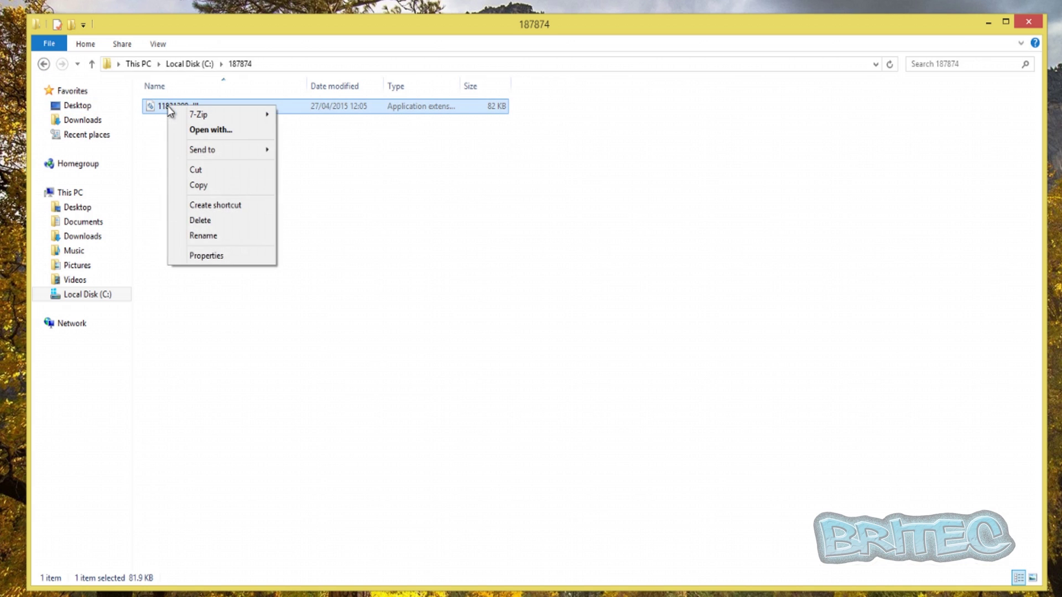
left_click(220, 255)
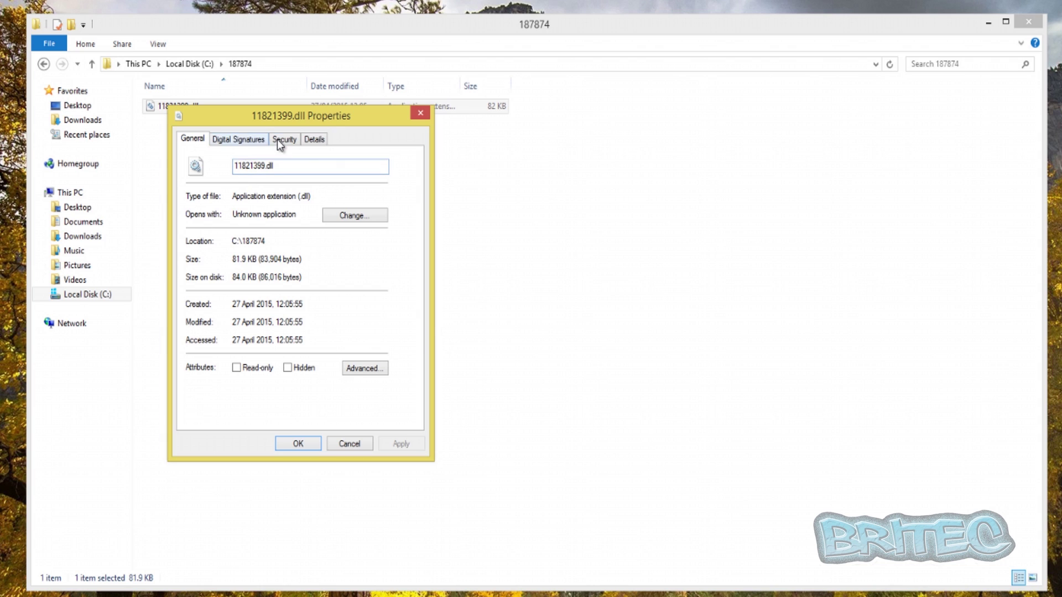
left_click(309, 139)
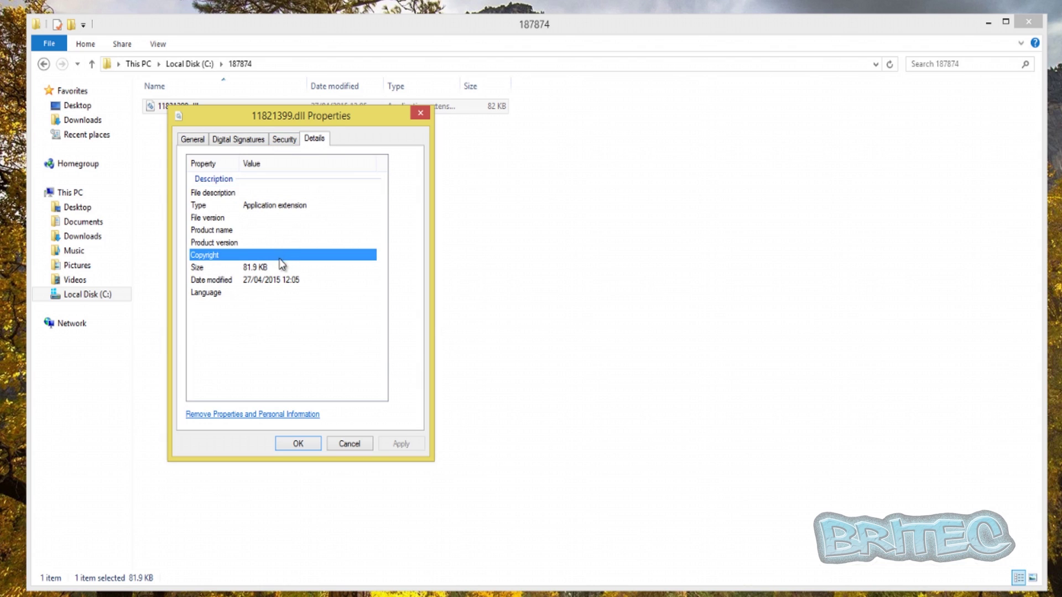
left_click(231, 141)
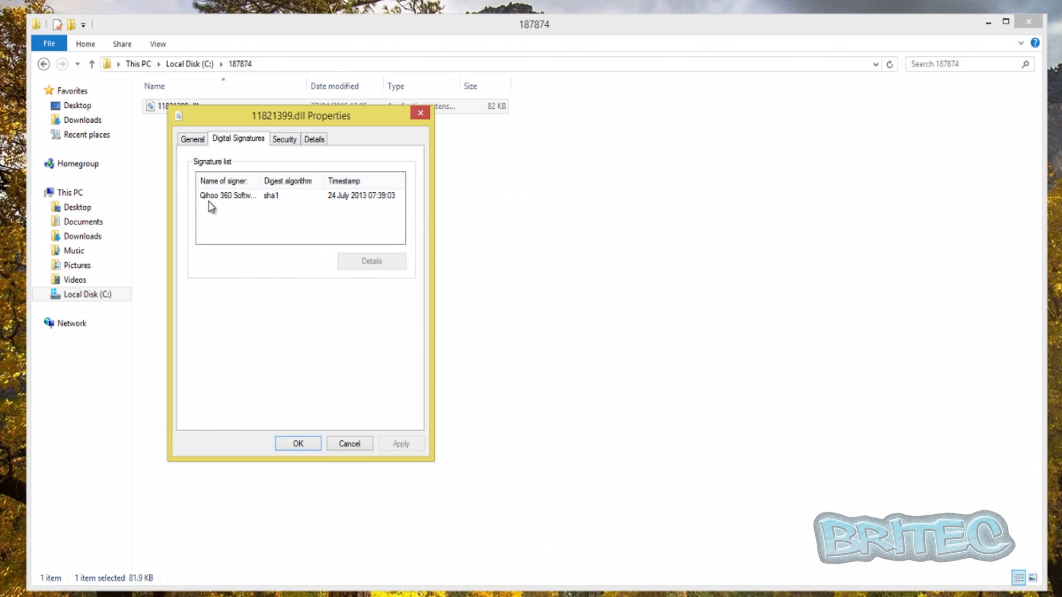
Step: Widen the signer column to read the full signer name of 11821399.dll, then close its properties and return to Local Disk (C:)
mouse_move(260, 181)
left_mouse_down()
mouse_move(277, 181)
mouse_move(246, 183)
left_mouse_up()
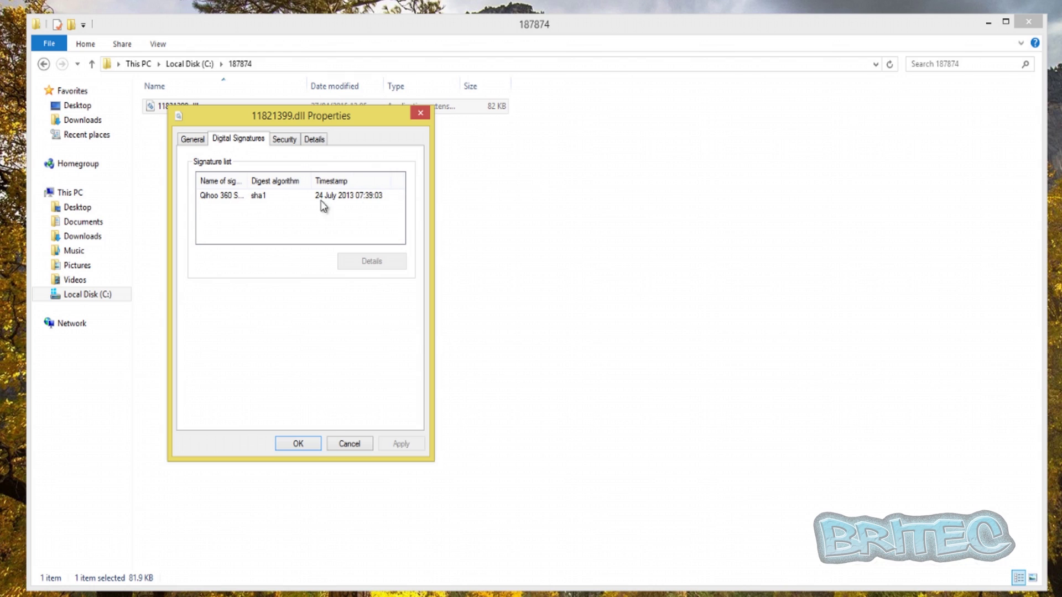
left_click_drag(248, 181, 373, 183)
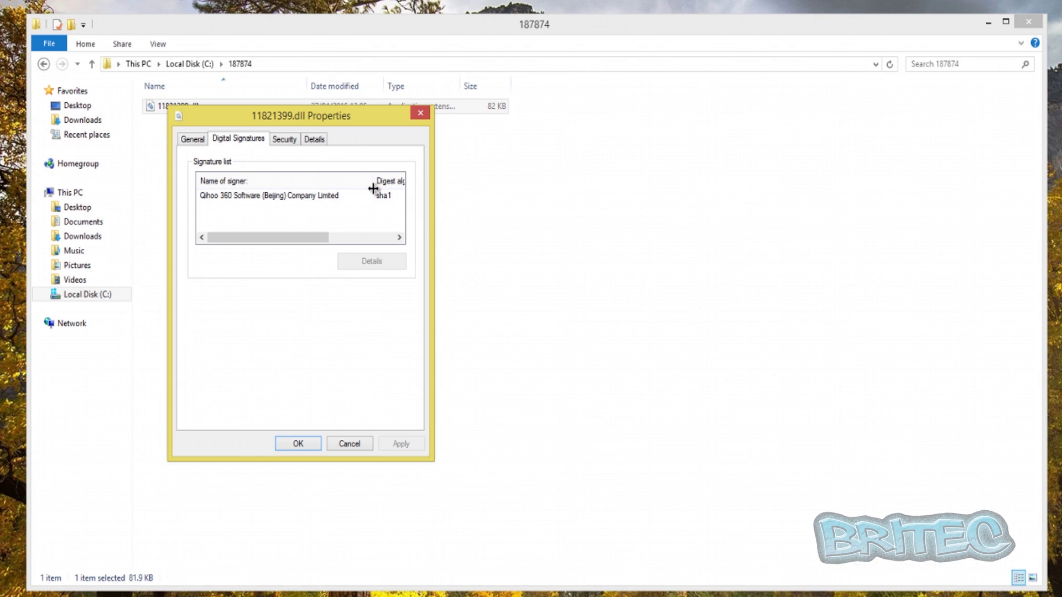
left_click(354, 446)
left_click(41, 66)
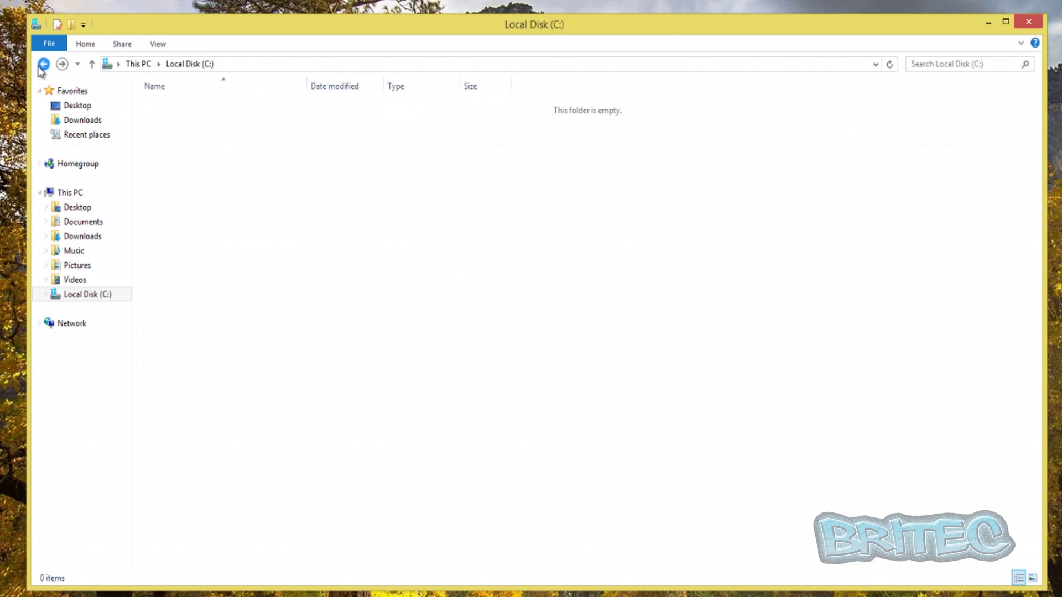
Step: Inspect the contents of the z9Lr1D folder on Local Disk (C:) and return to the drive root
double_click(174, 210)
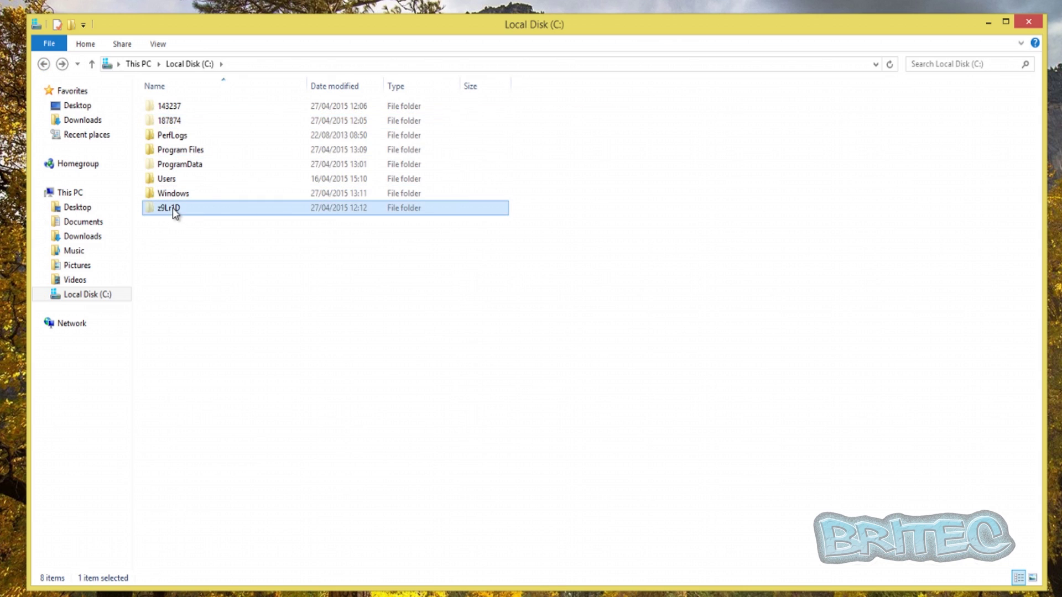
left_click(174, 112)
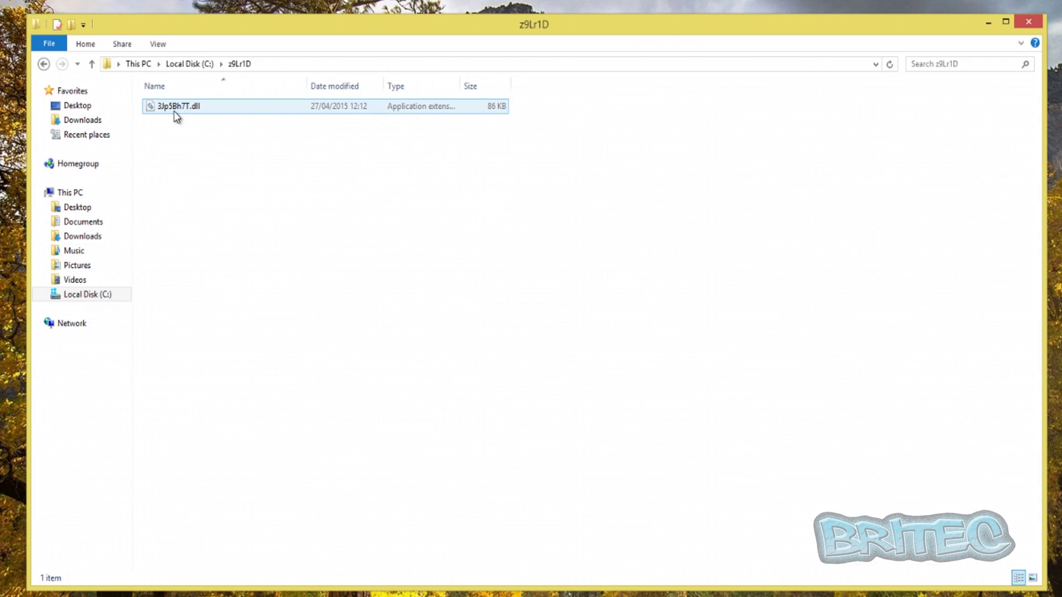
left_click(44, 65)
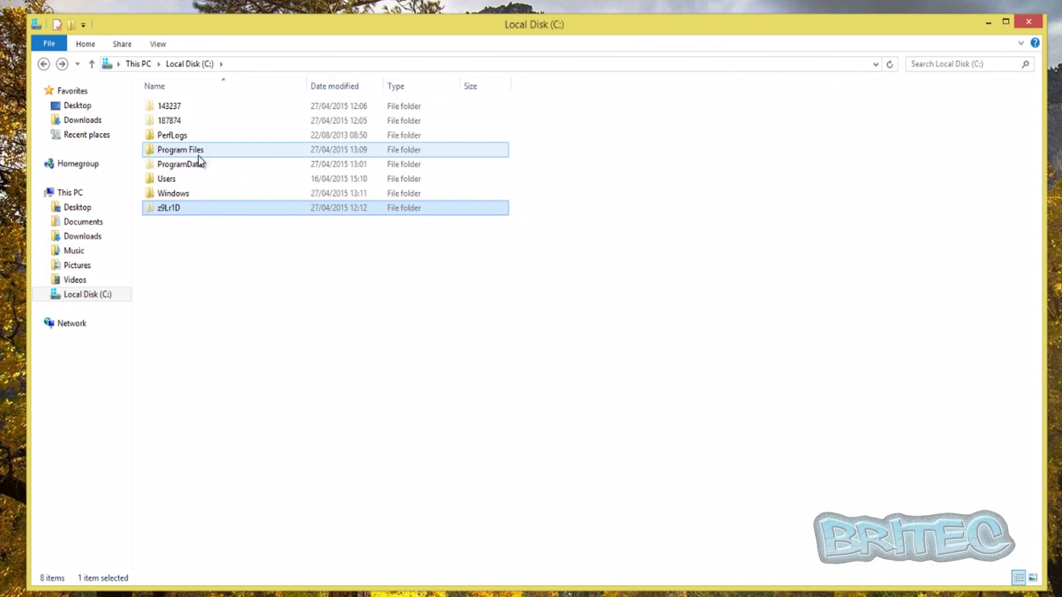
mouse_move(169, 211)
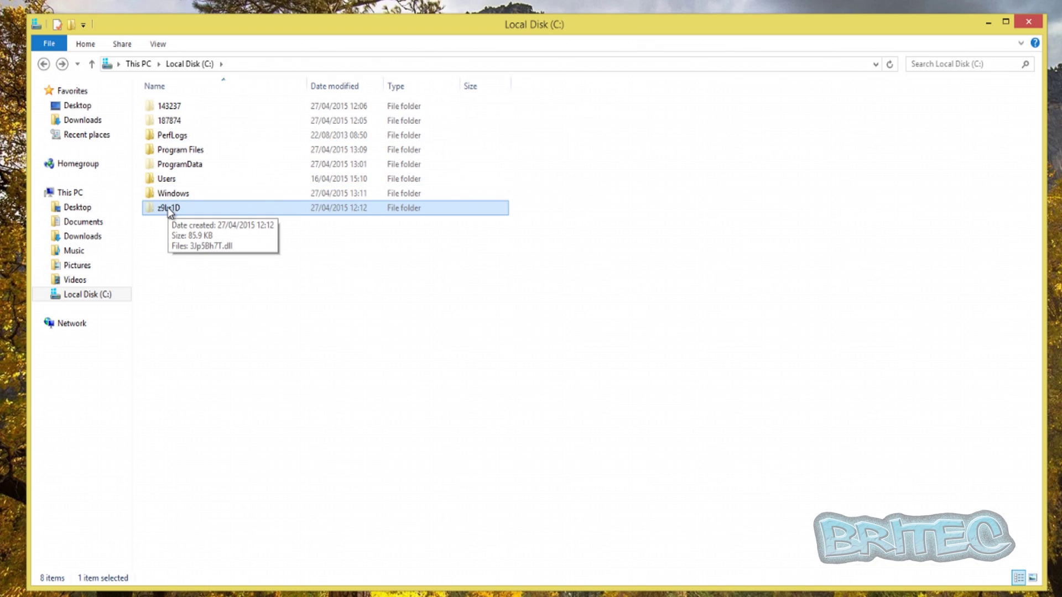
Step: Turn off hiding of protected operating system files in Folder Options and apply the change
left_click(166, 45)
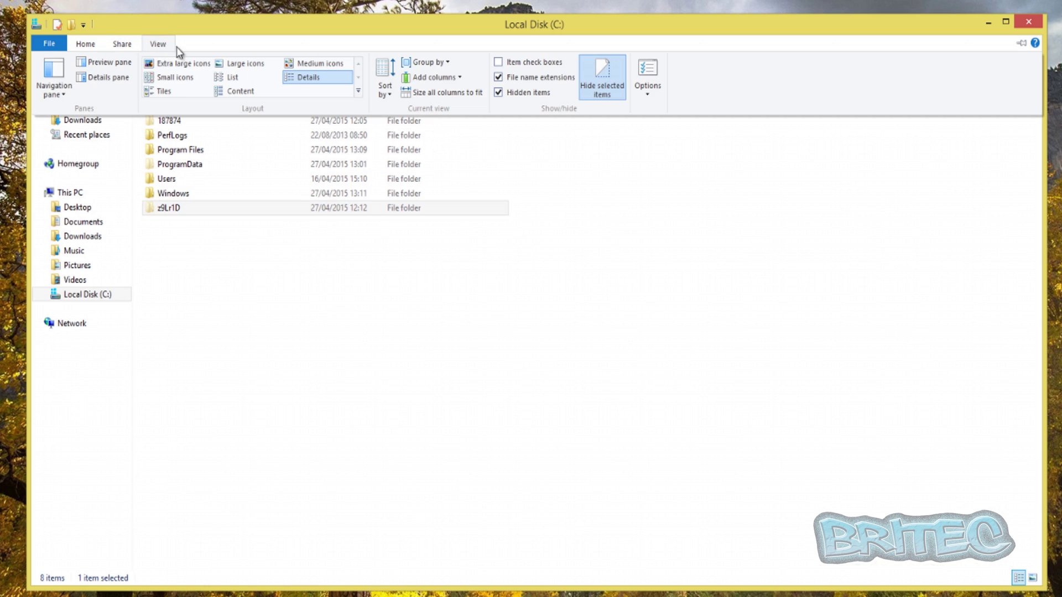
left_click(651, 91)
left_click(664, 107)
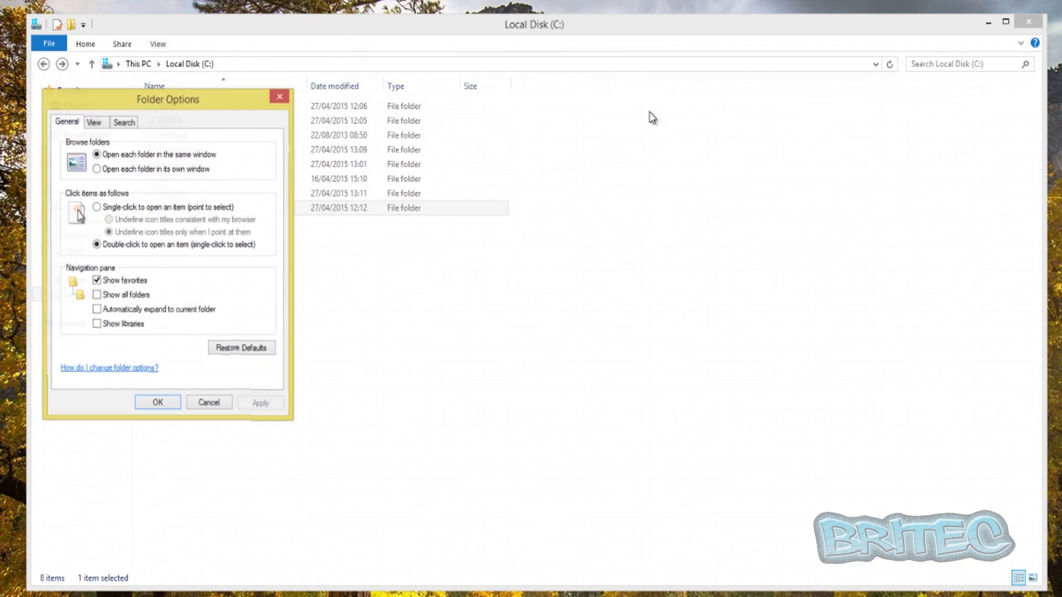
left_click(95, 123)
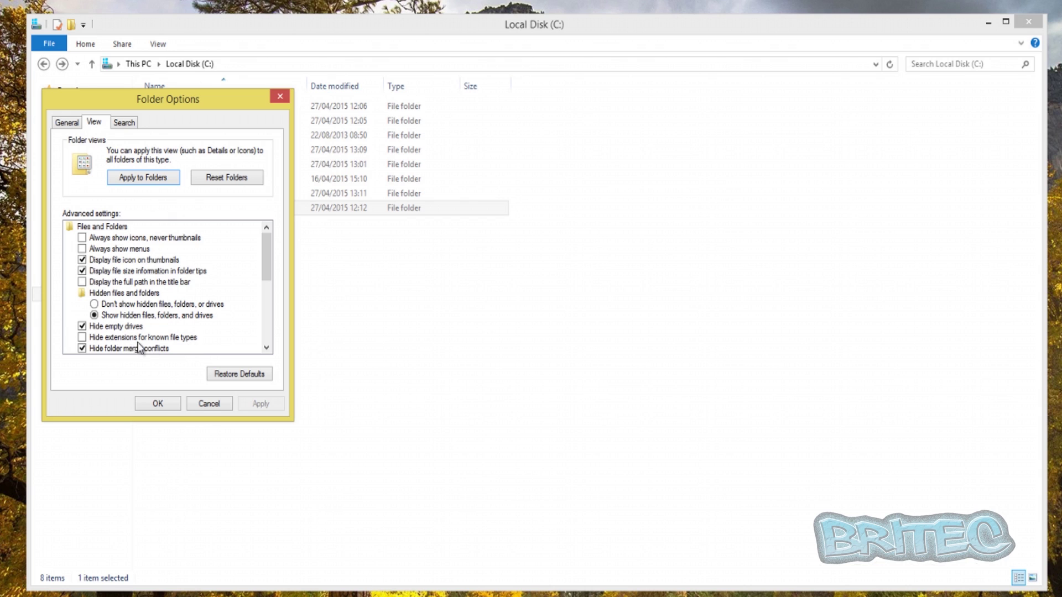
left_click_drag(269, 266, 266, 297)
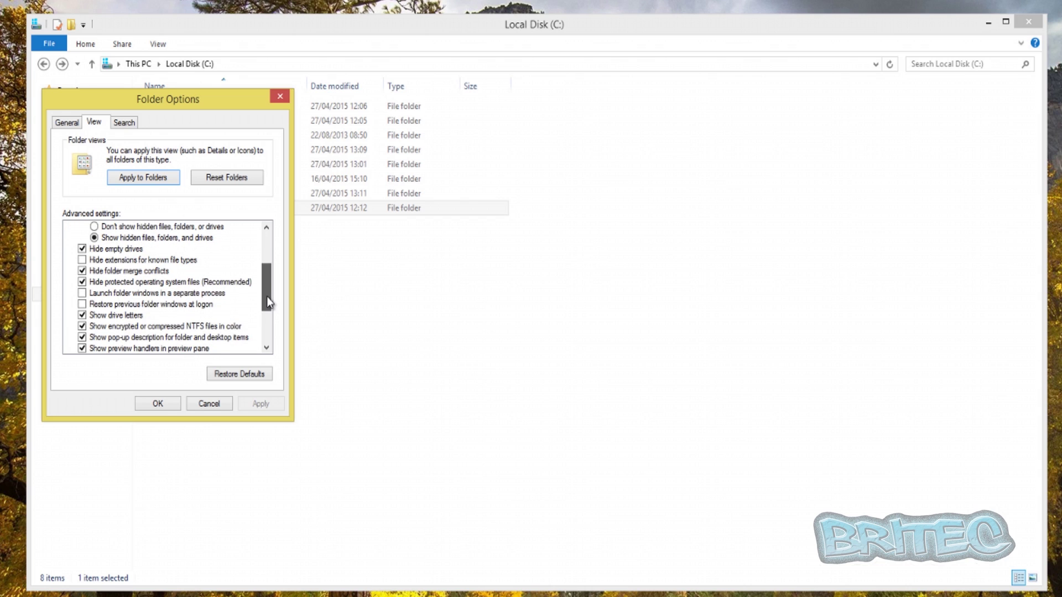
left_click(83, 282)
left_click(672, 298)
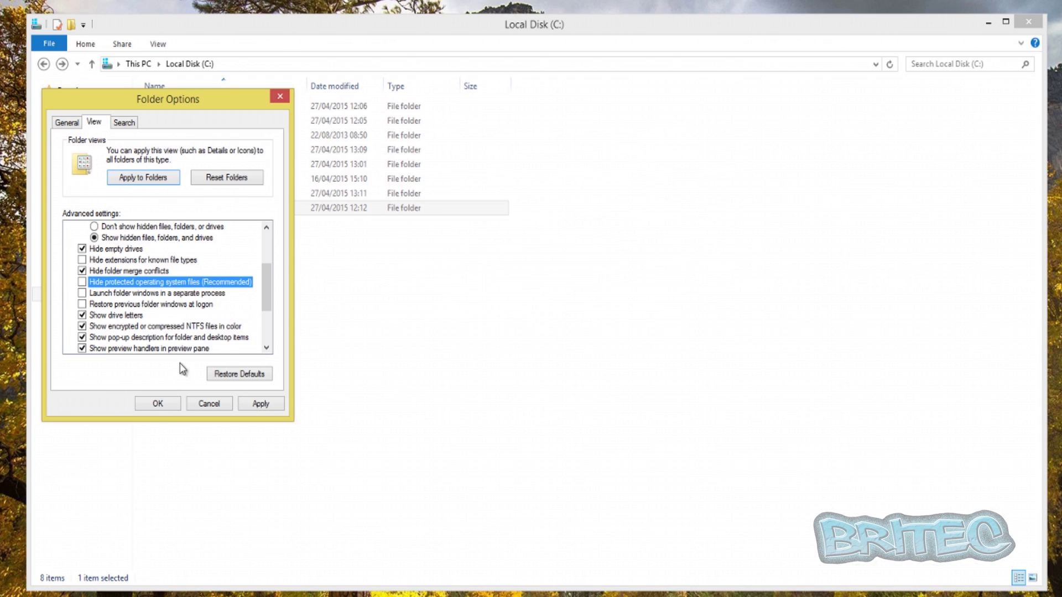
left_click(271, 406)
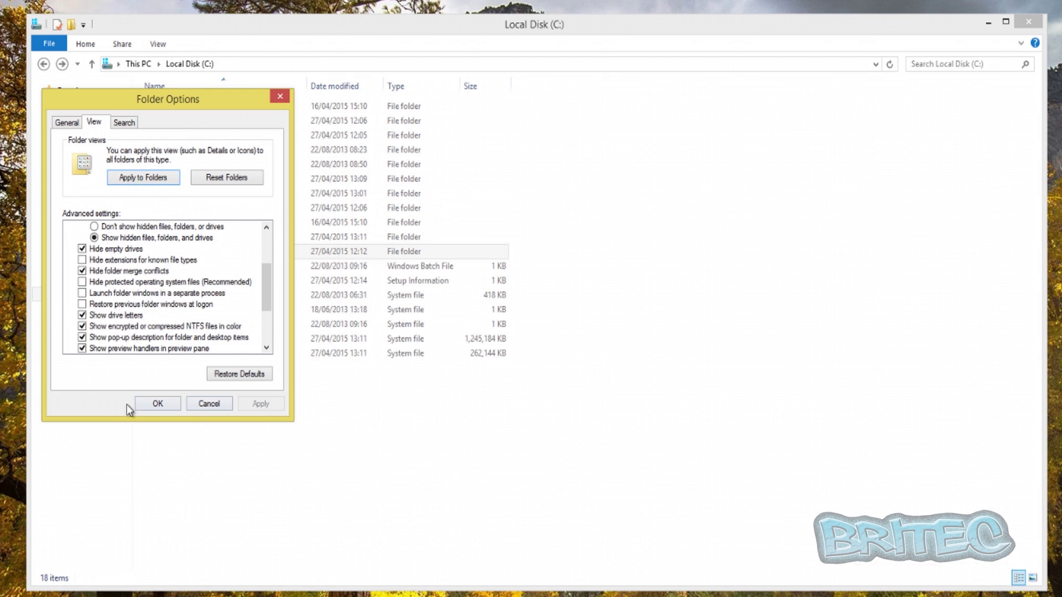
left_click(157, 403)
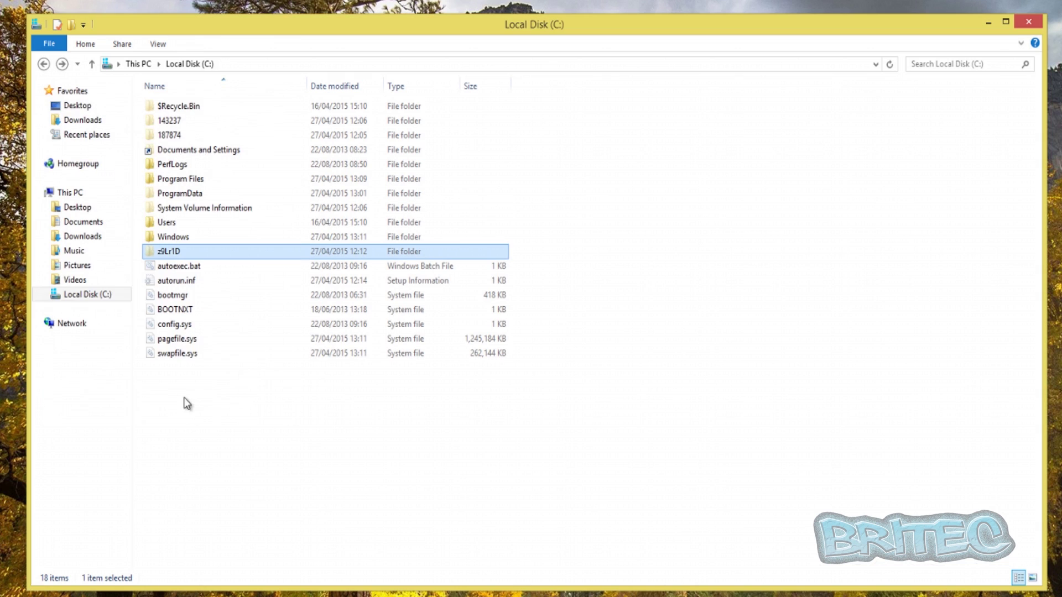
Step: Delete the suspicious z9Lr1D, 187874 and 143237 folders from Local Disk (C:)
right_click(177, 247)
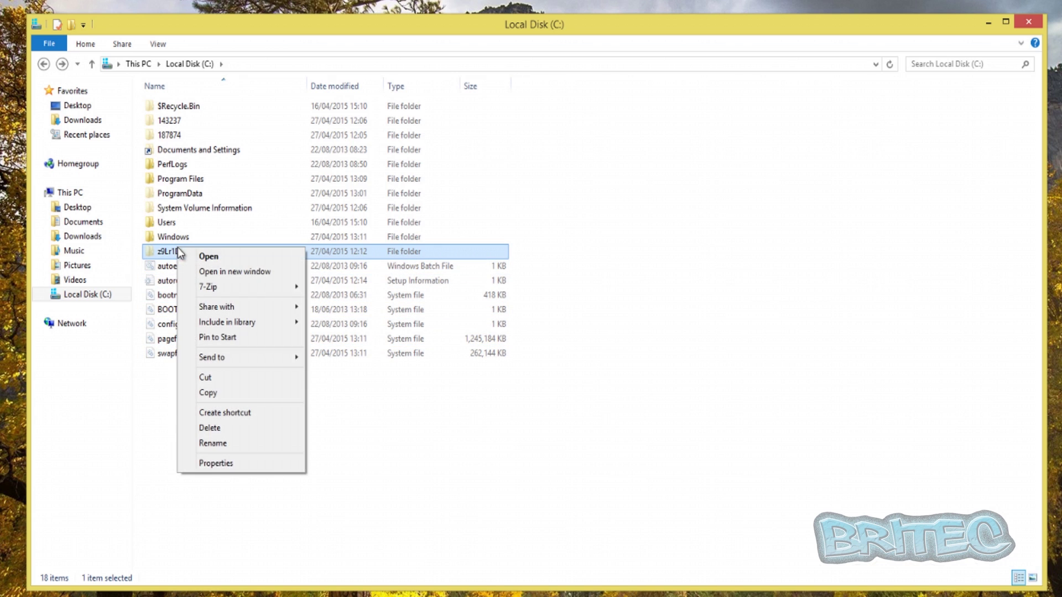
left_click(224, 427)
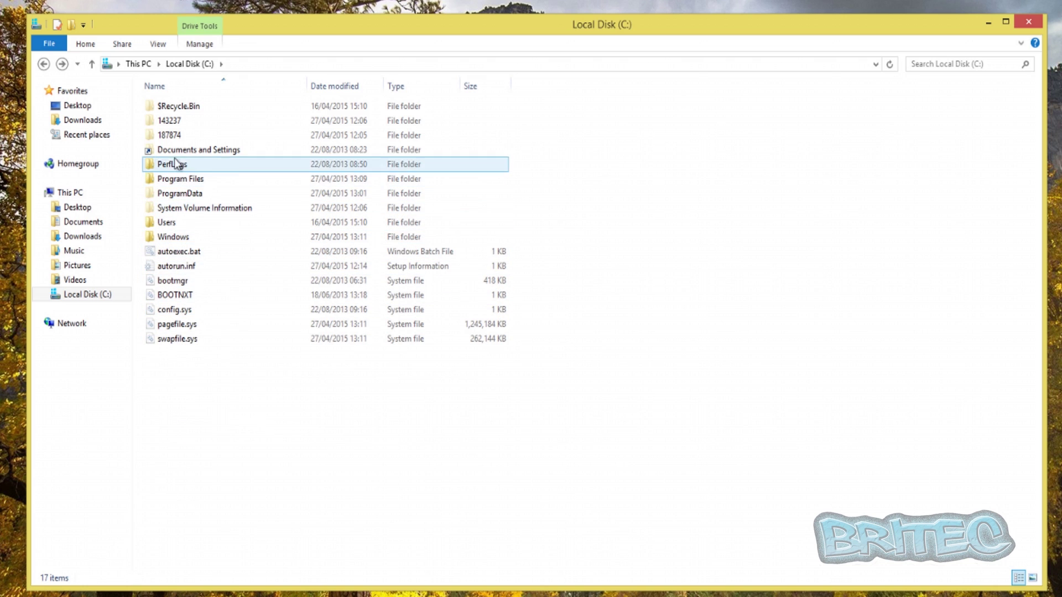
right_click(172, 137)
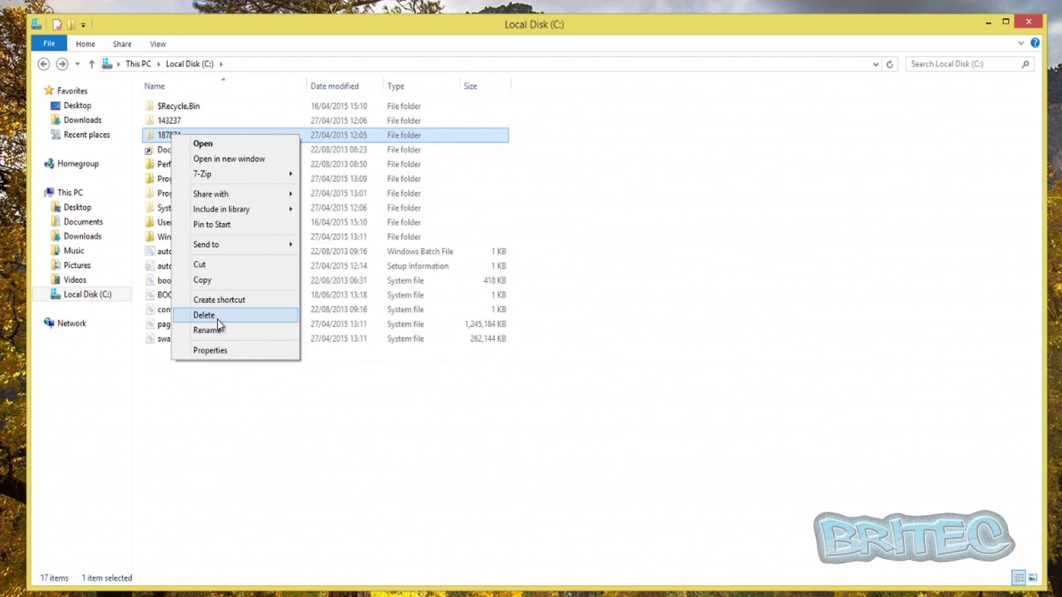
left_click(205, 315)
right_click(168, 120)
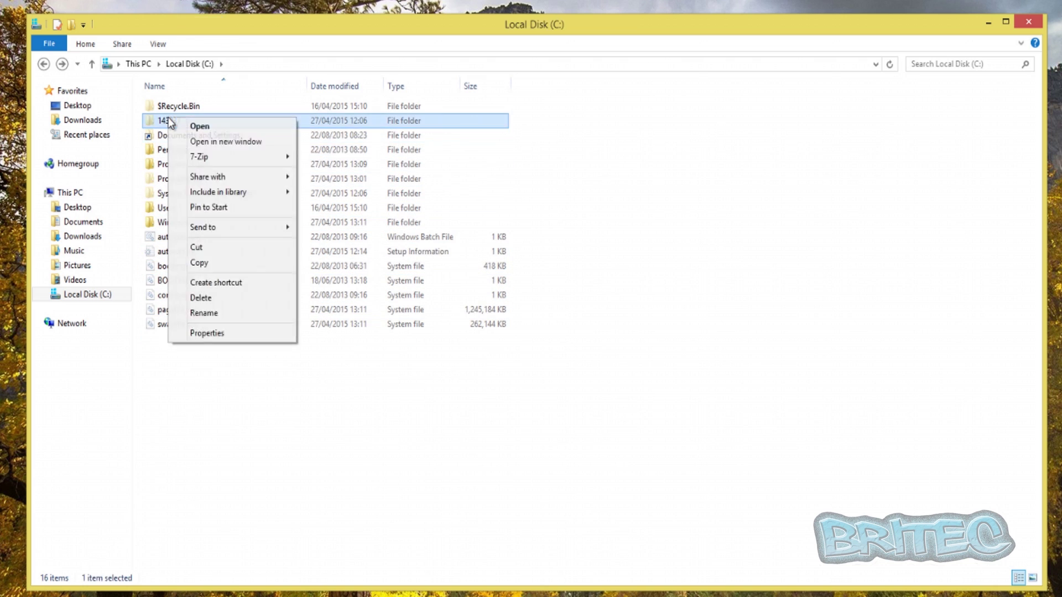
left_click(207, 299)
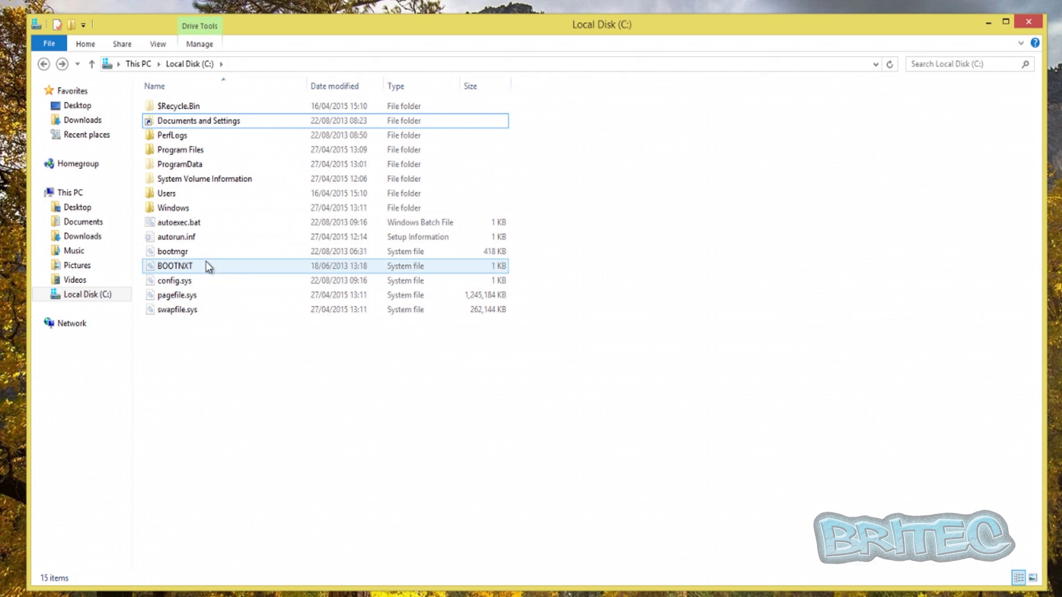
Step: Check the Optimizer folder inside ProgramData and delete it
double_click(187, 165)
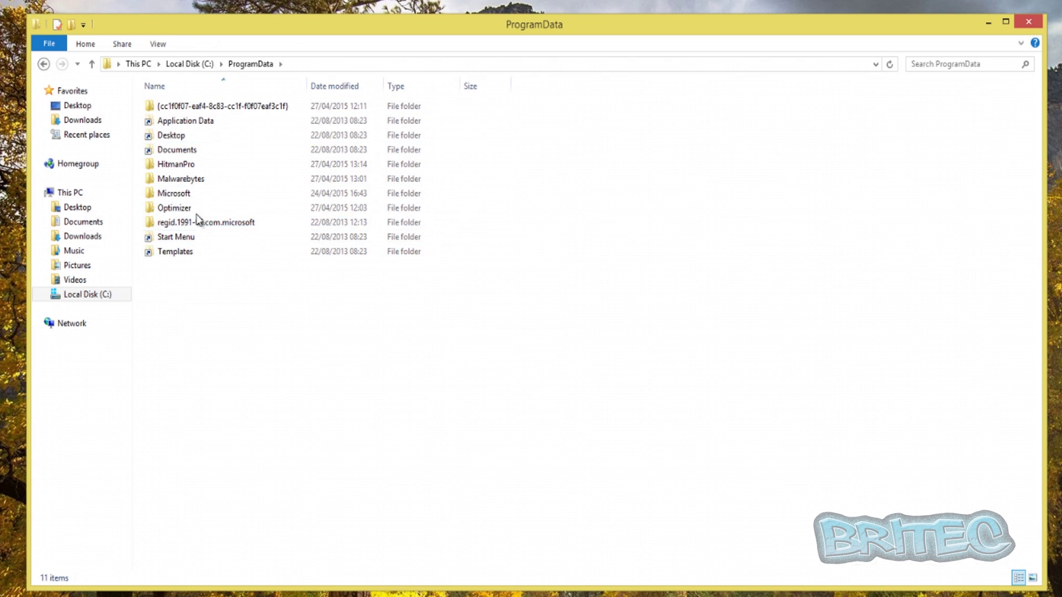
double_click(172, 207)
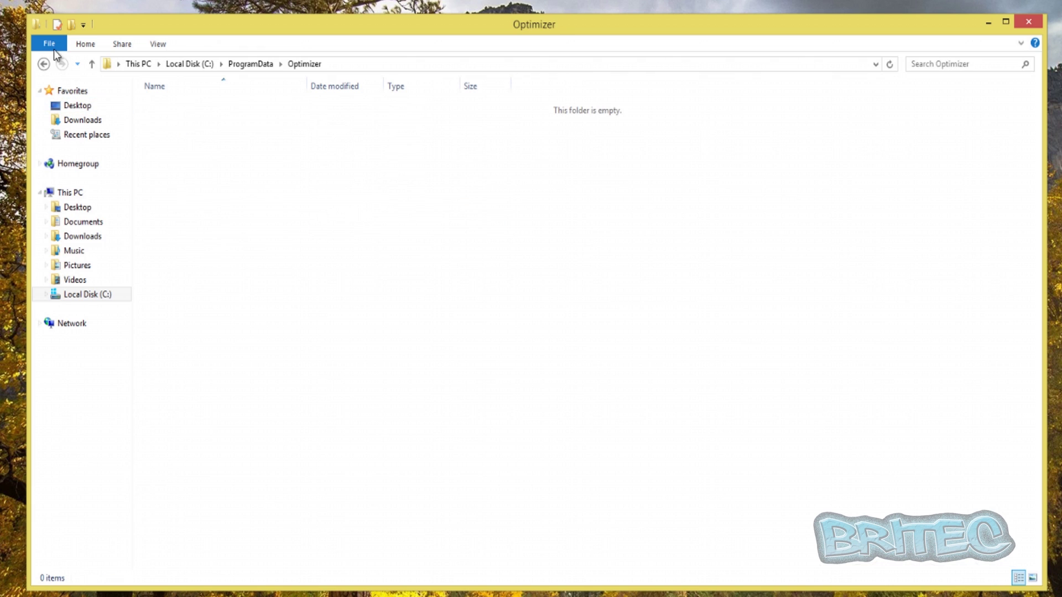
left_click(44, 63)
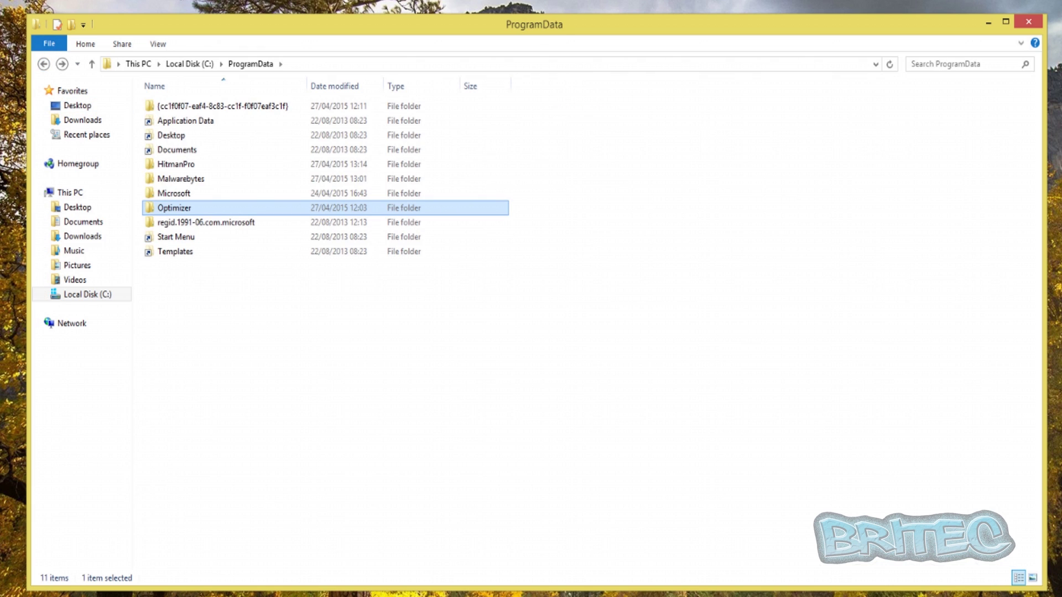
right_click(154, 207)
left_click(176, 386)
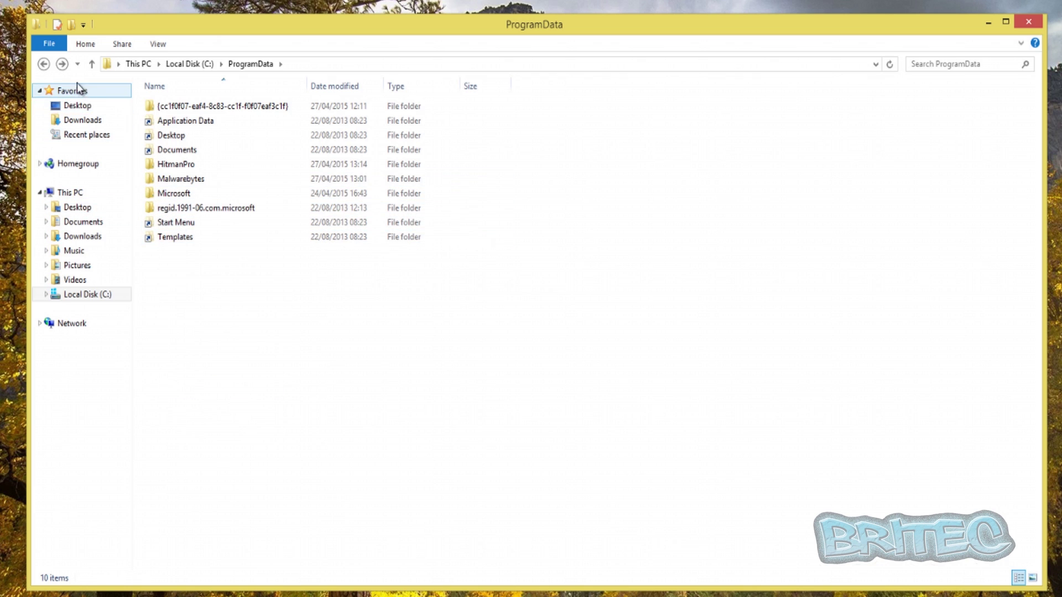
Step: Open the AppData\Roaming folder of the Britec user profile on Local Disk (C:)
left_click(46, 66)
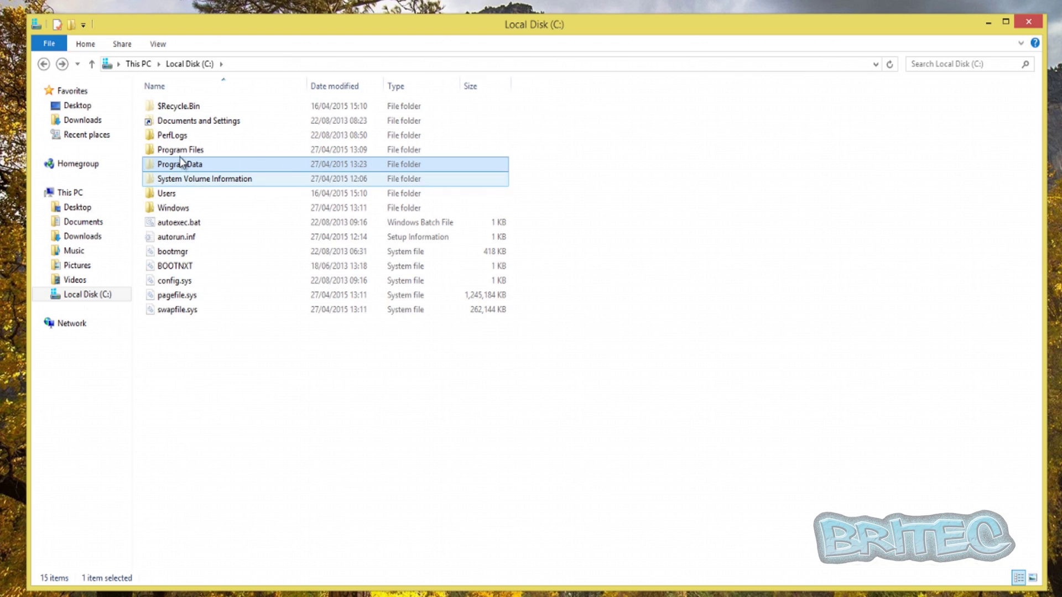
double_click(165, 194)
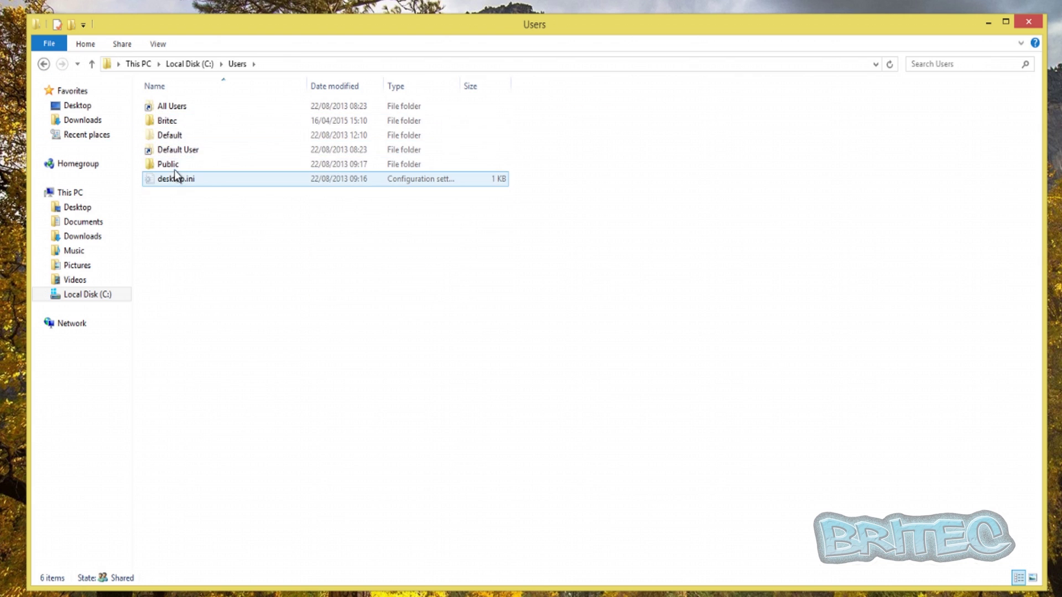
double_click(165, 121)
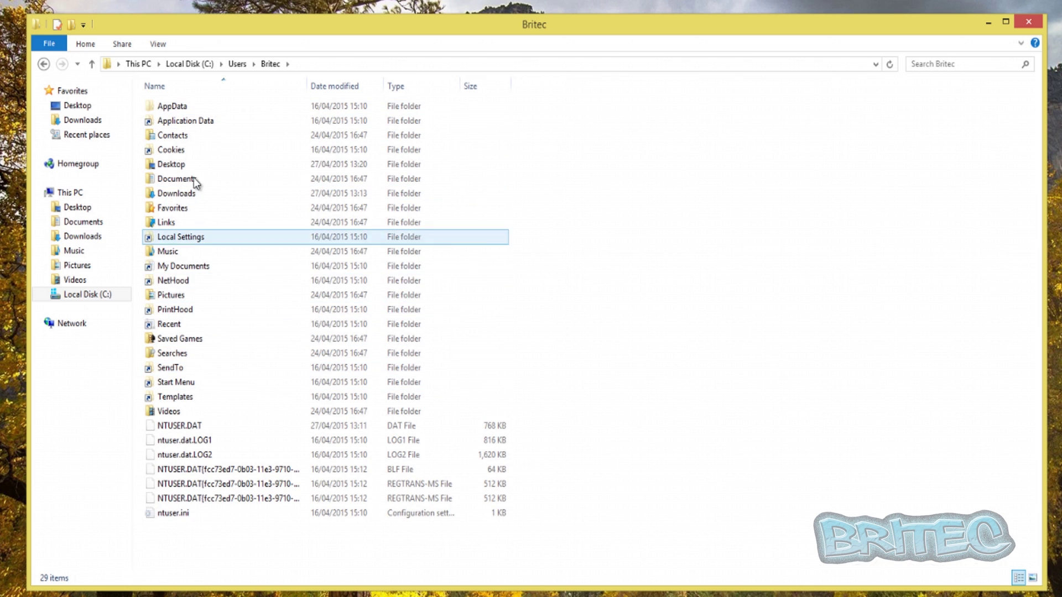
double_click(162, 109)
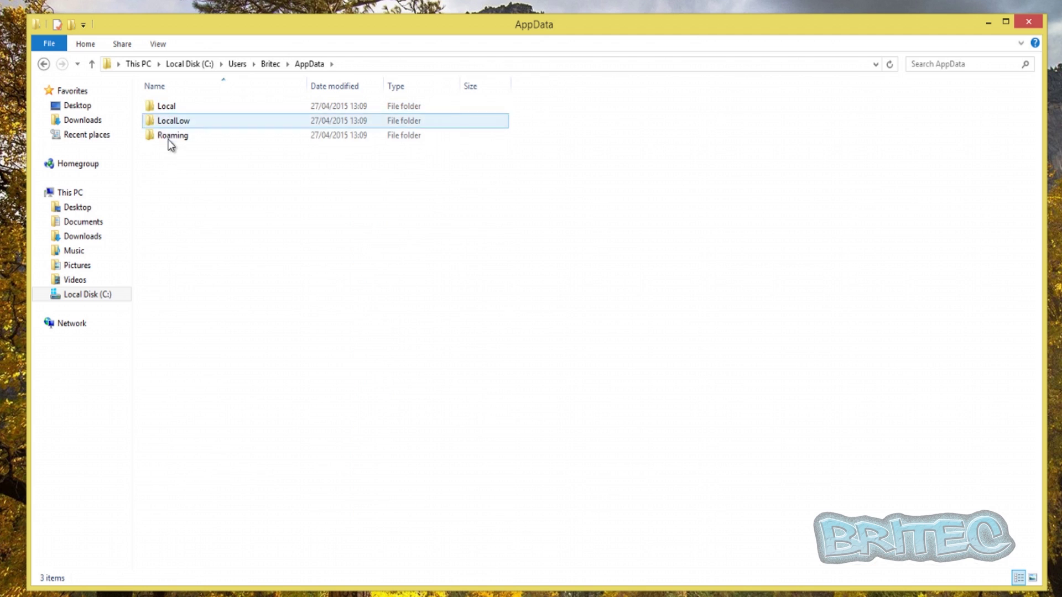
double_click(168, 139)
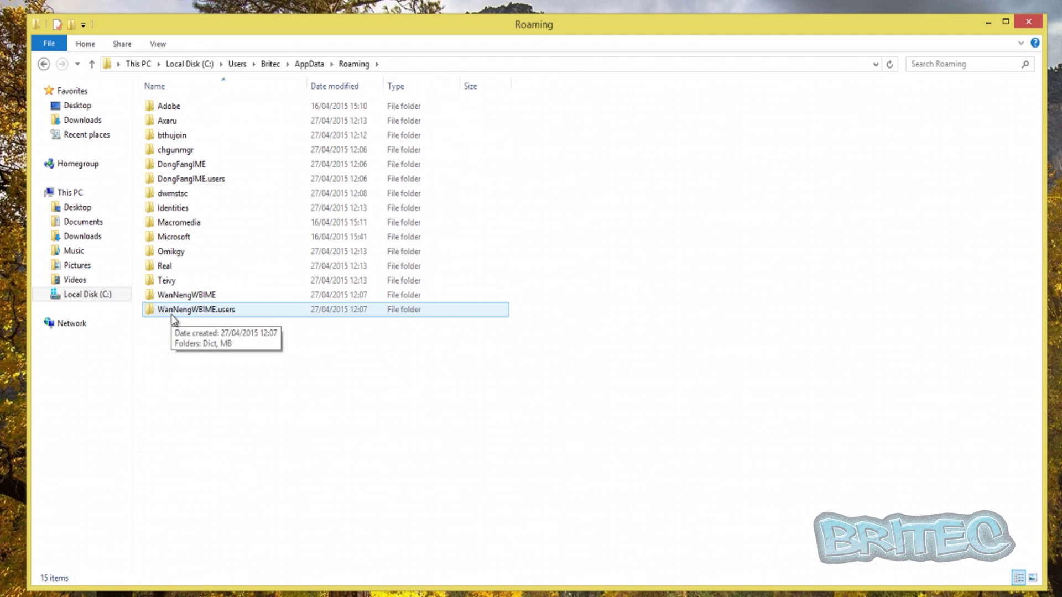
Step: Examine the contents of the Teivy, WanNengWBIME and WanNengWBIME.users folders inside Roaming
left_click(327, 308)
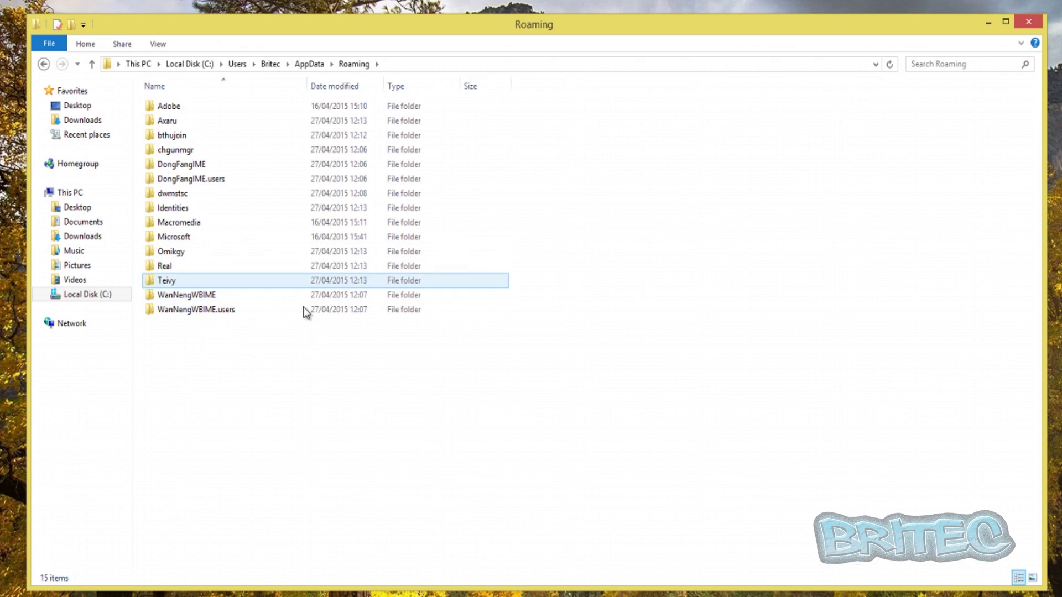
left_click(257, 295)
left_click(310, 284)
double_click(194, 281)
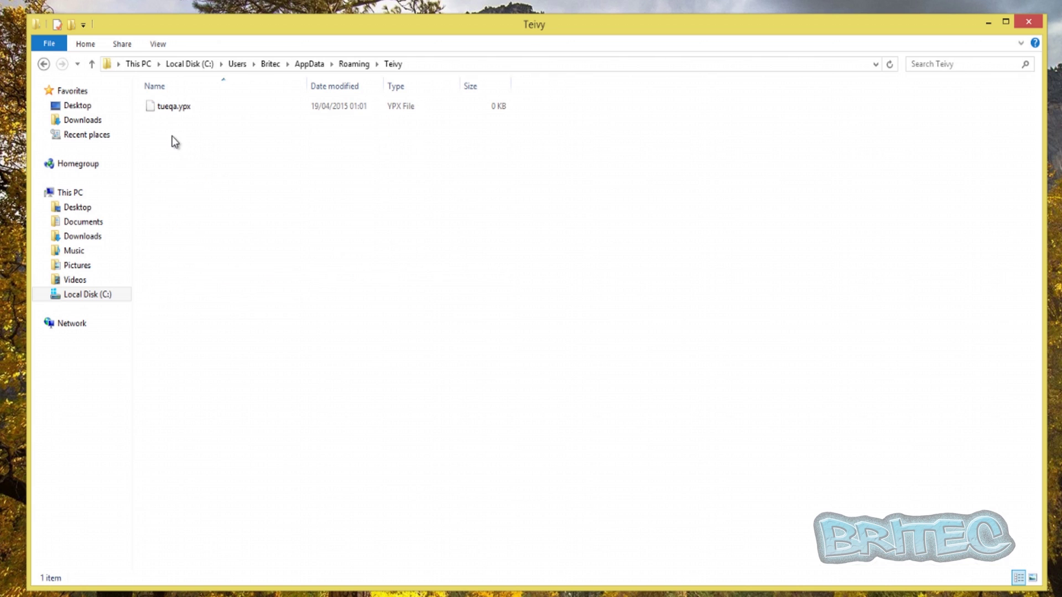
left_click(44, 64)
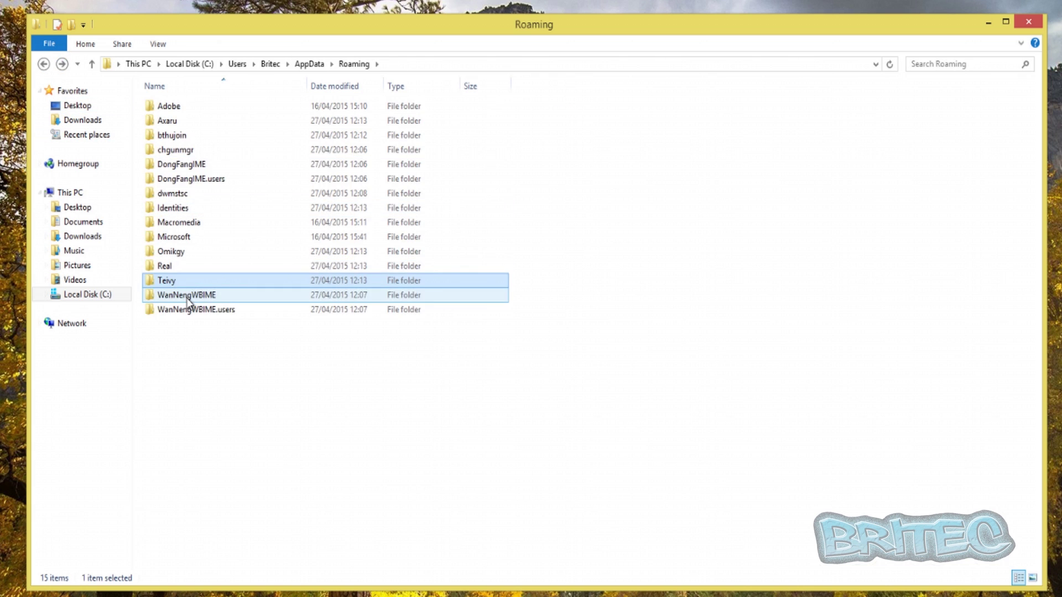
double_click(187, 297)
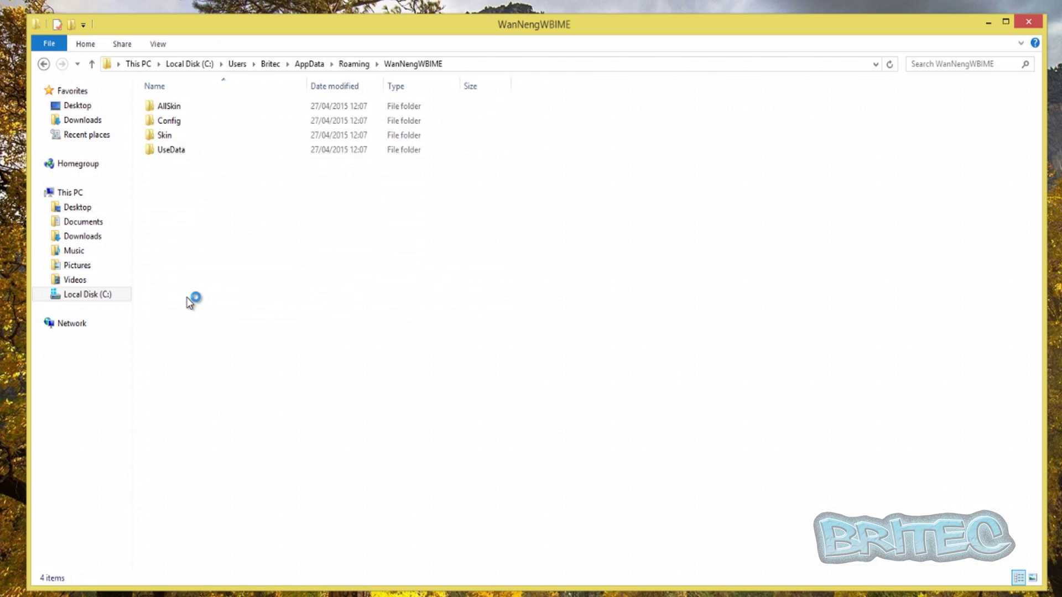
left_click(44, 64)
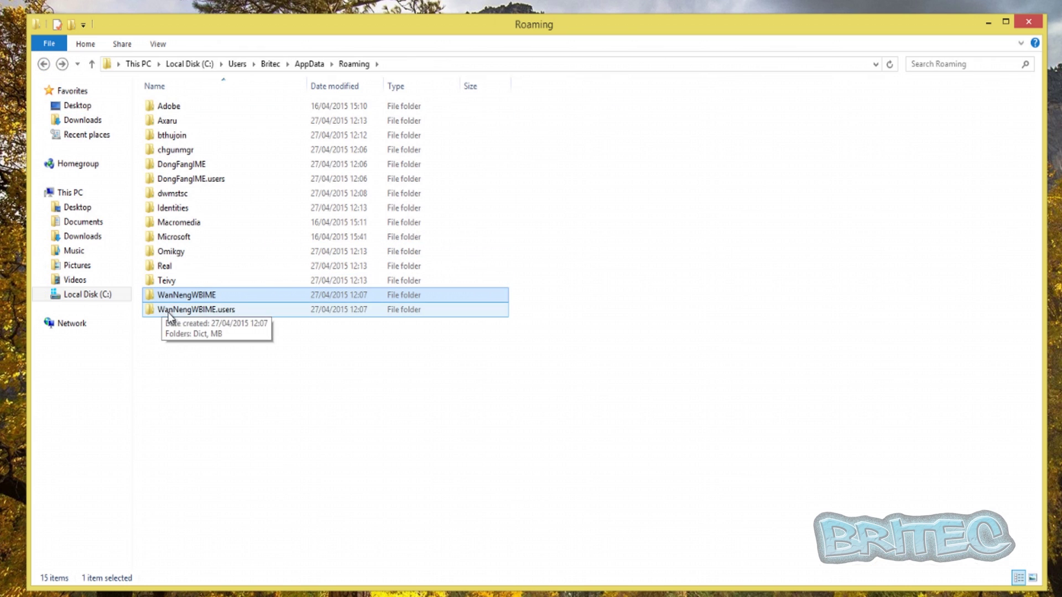
double_click(194, 309)
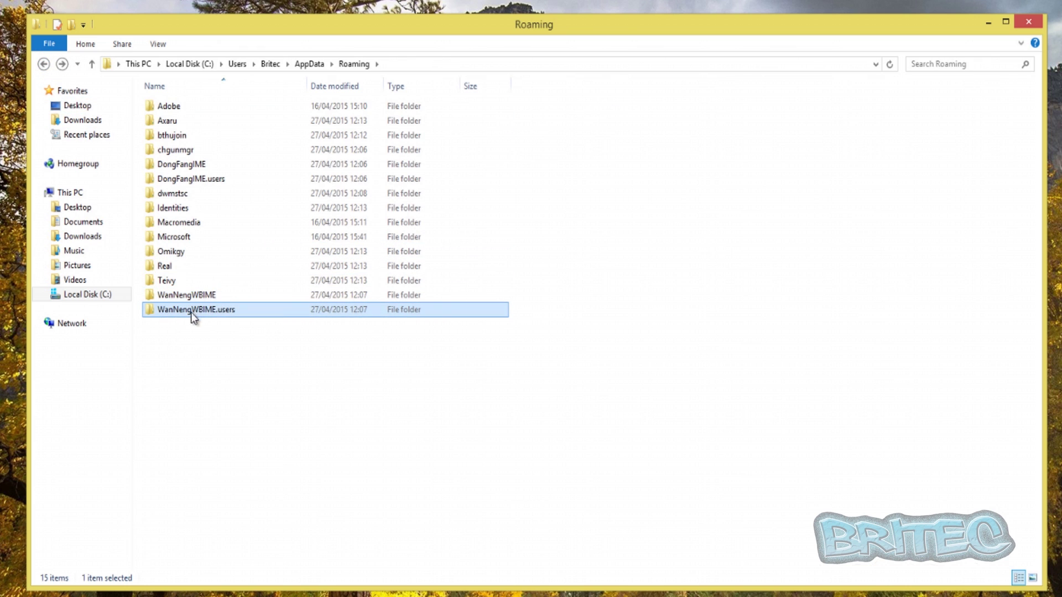
double_click(157, 120)
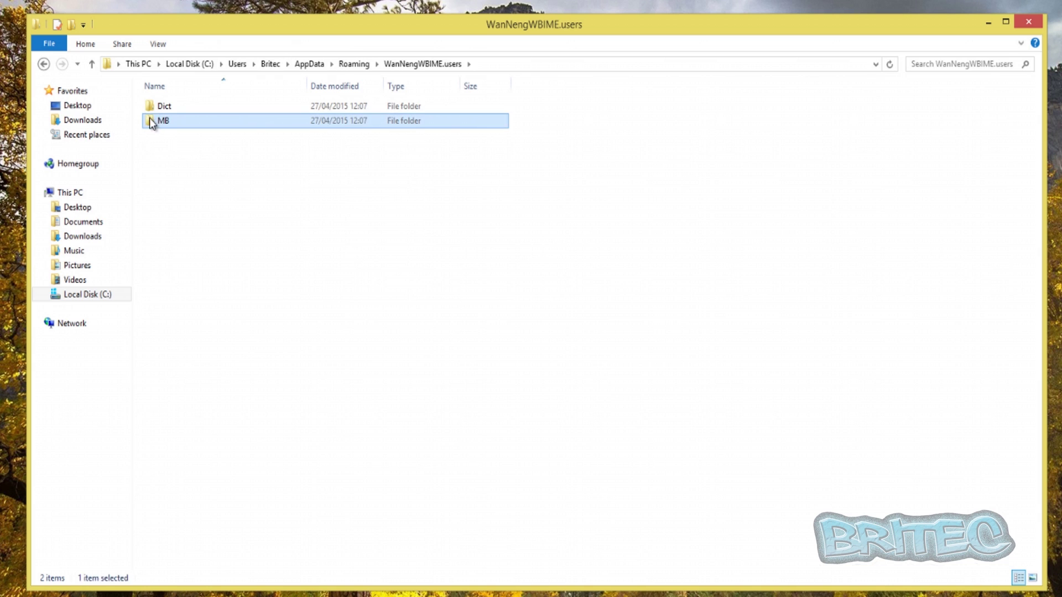
left_click(44, 64)
left_click(44, 64)
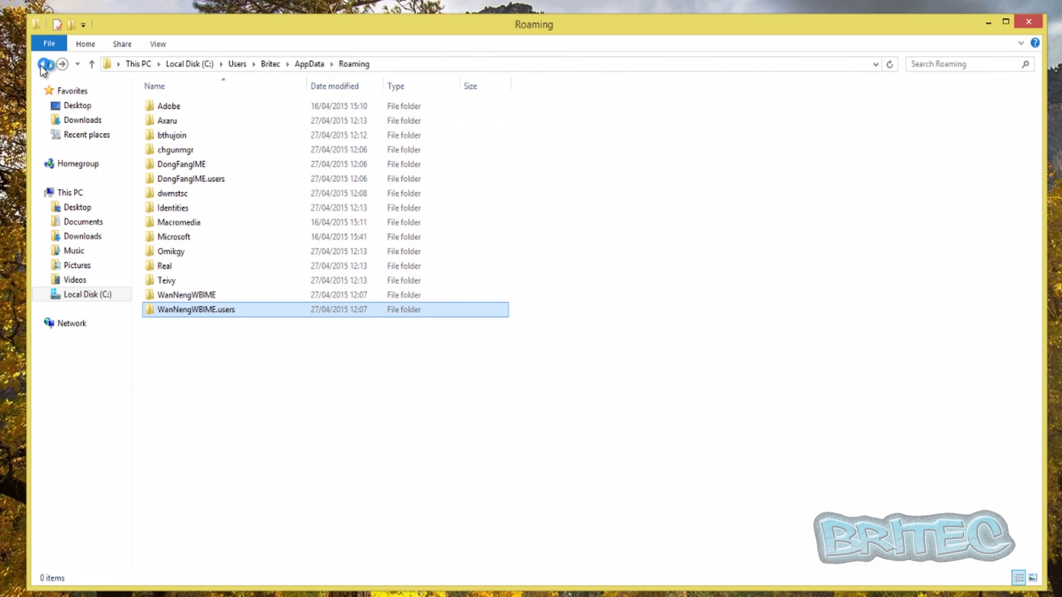
Step: Delete the Teivy, WanNengWBIME, WanNengWBIME.users, Omikgy and Real folders from Roaming
left_click(168, 297, "ctrl")
left_click(165, 282, "ctrl")
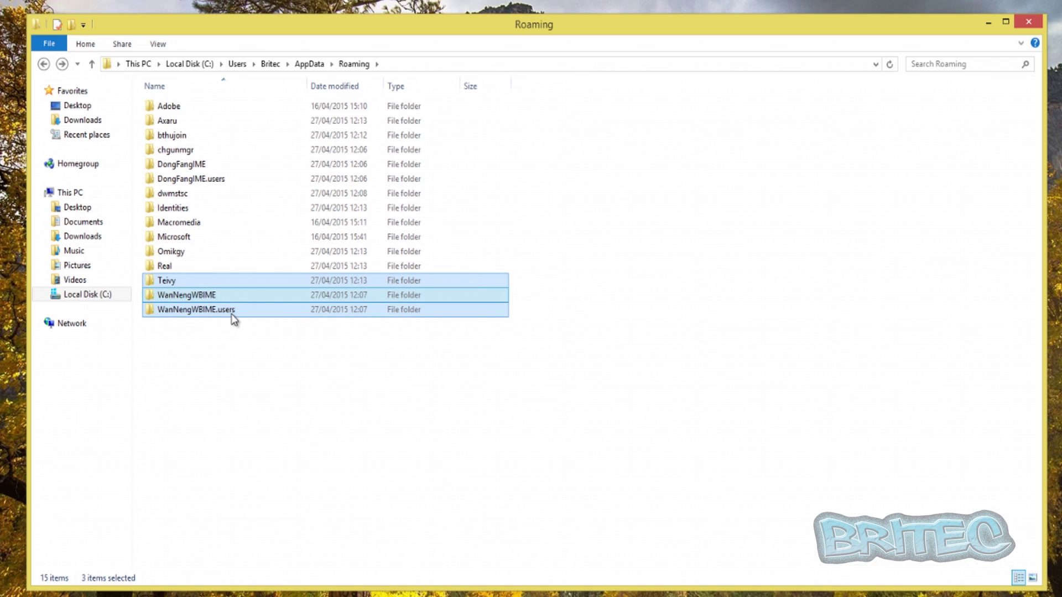
key("Delete")
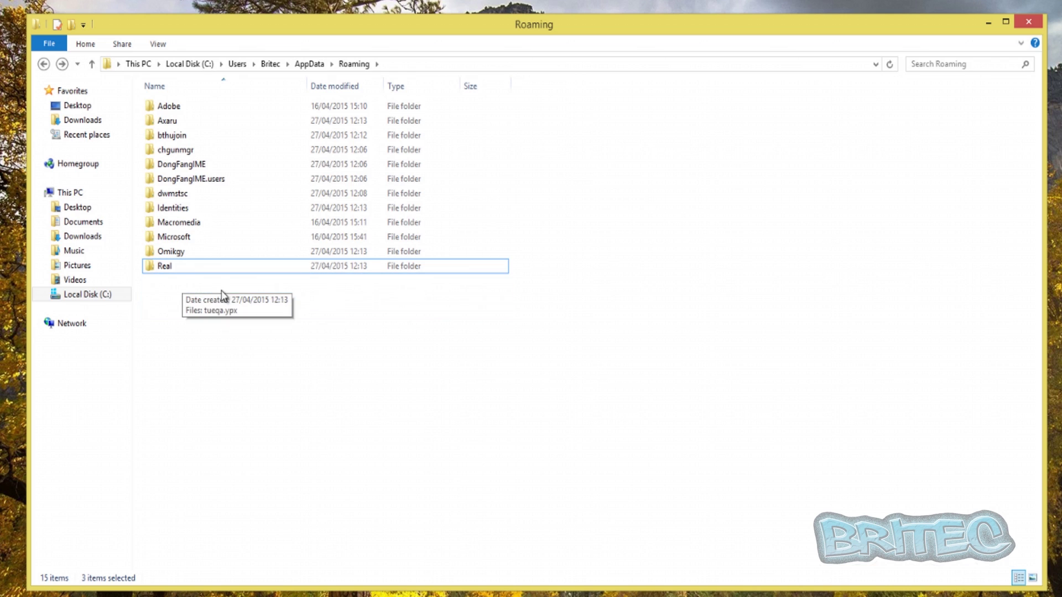
left_click(175, 266)
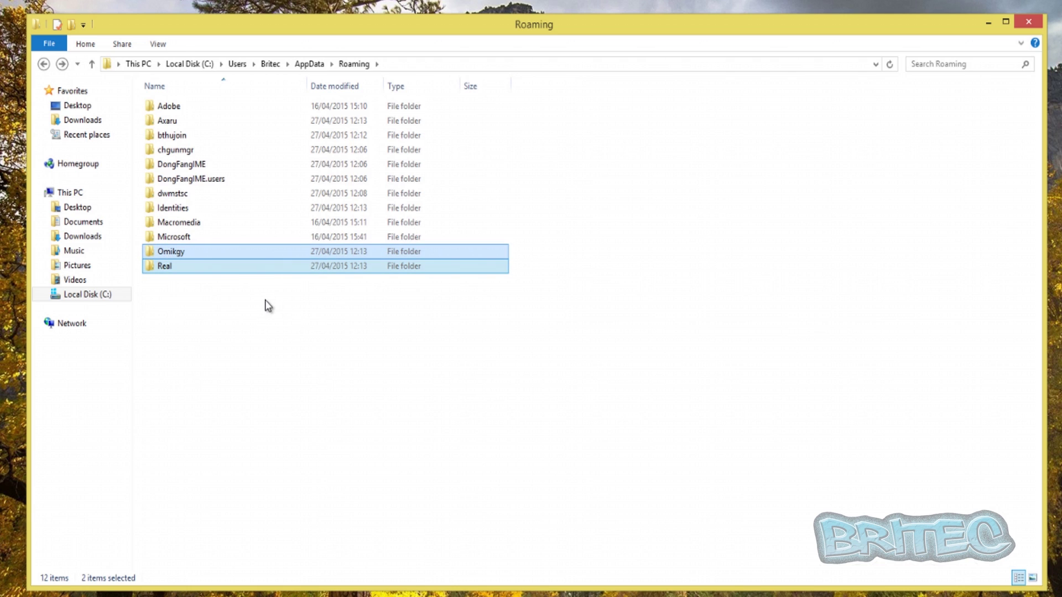
key("Delete")
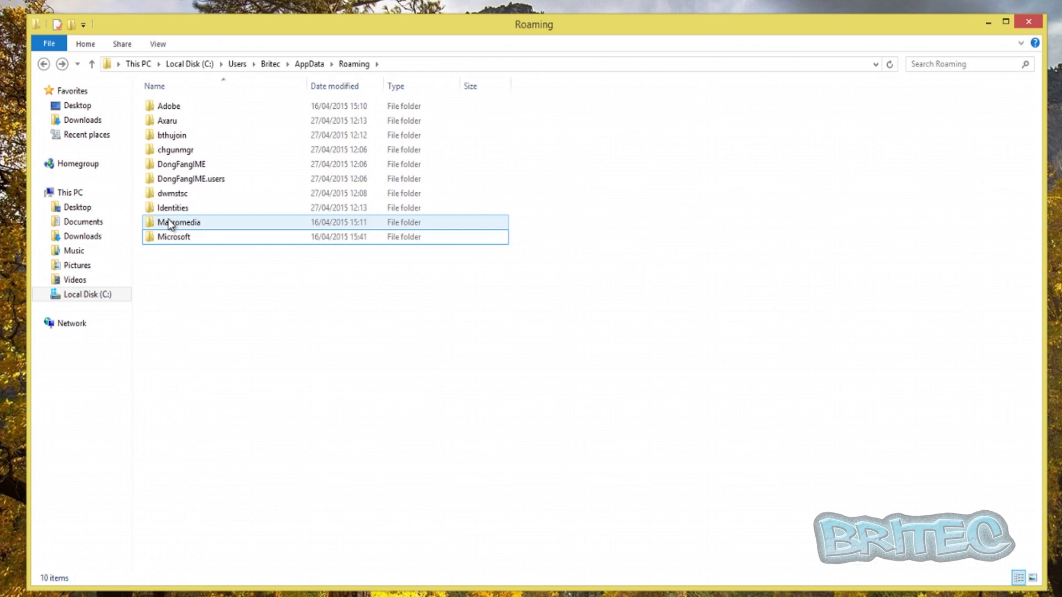
Step: Check the contents of the dwmstsc folder in Roaming and delete the folder
left_click(179, 195)
double_click(178, 195)
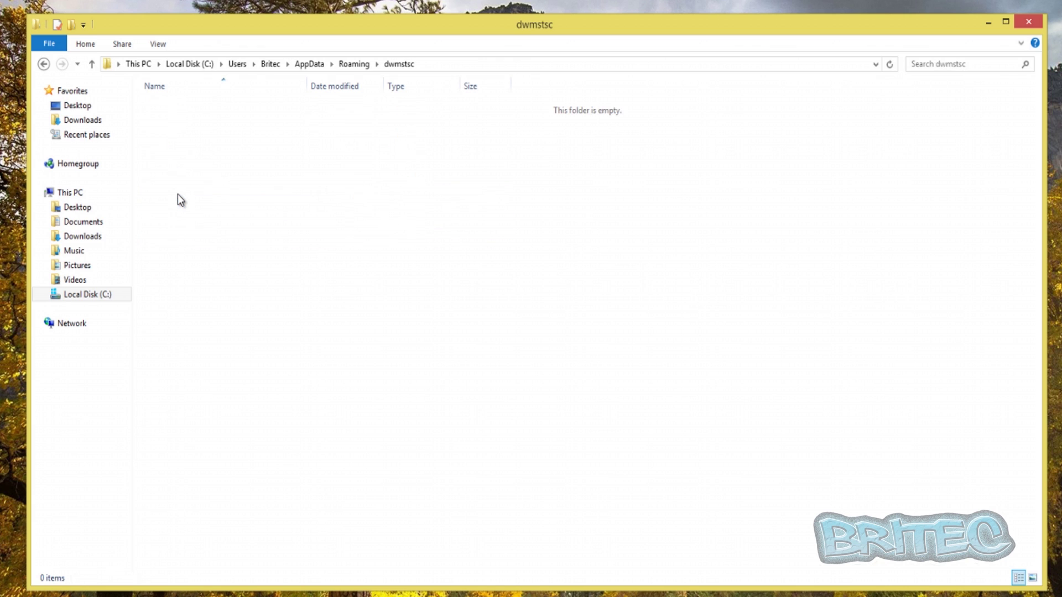
left_click(44, 64)
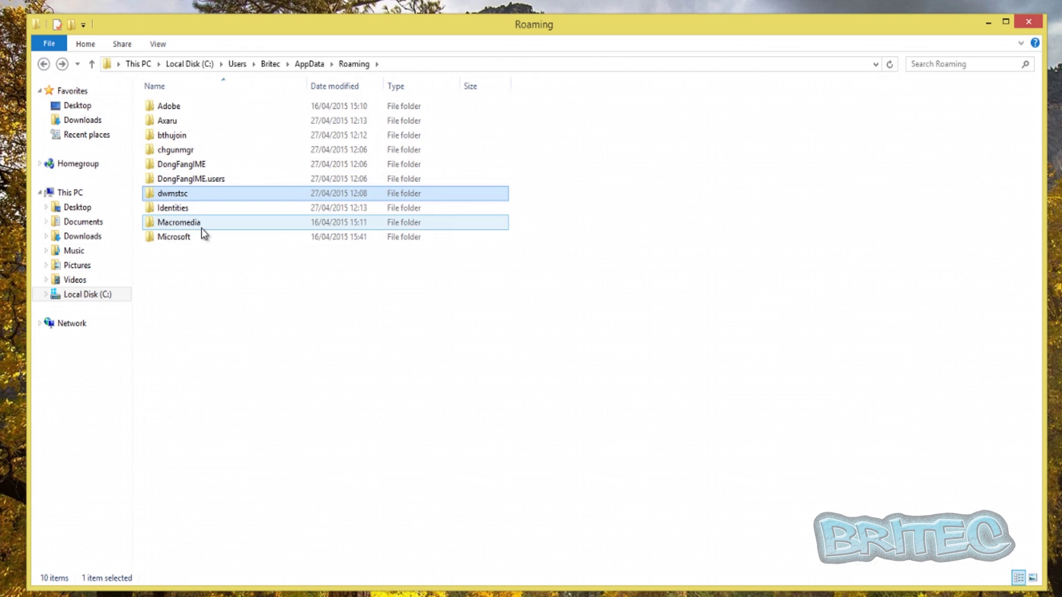
key("Delete")
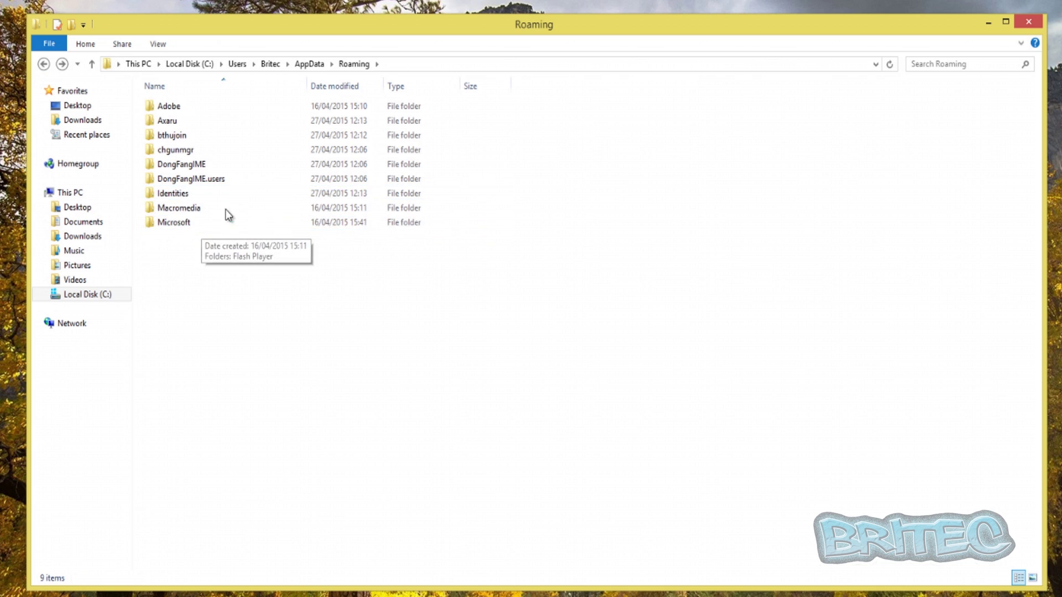
Step: Delete the DongFangIME and DongFangIME.users folders from Roaming
left_click(181, 177)
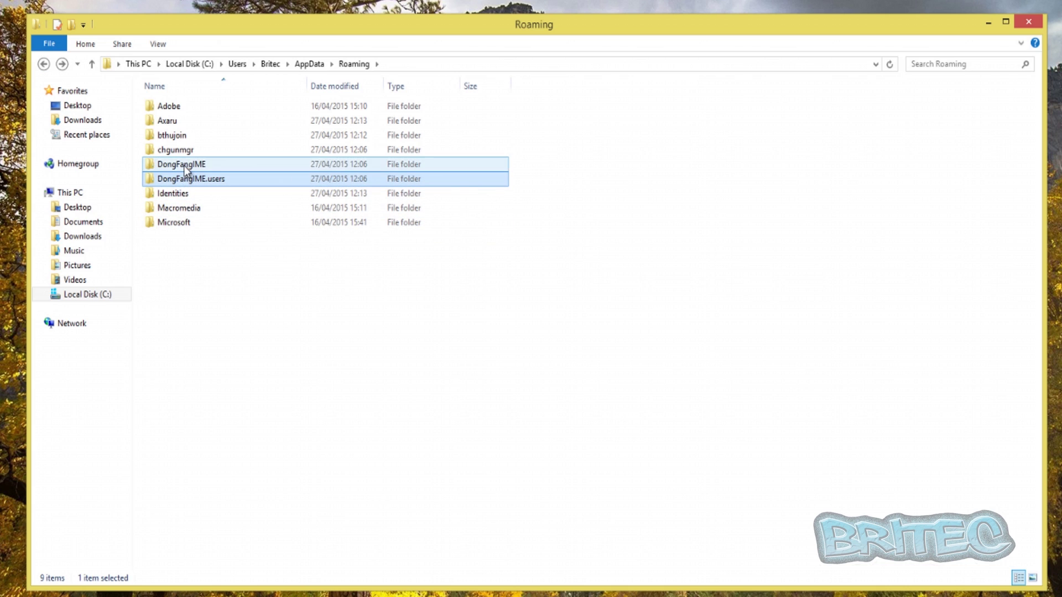
left_click(183, 165, "ctrl")
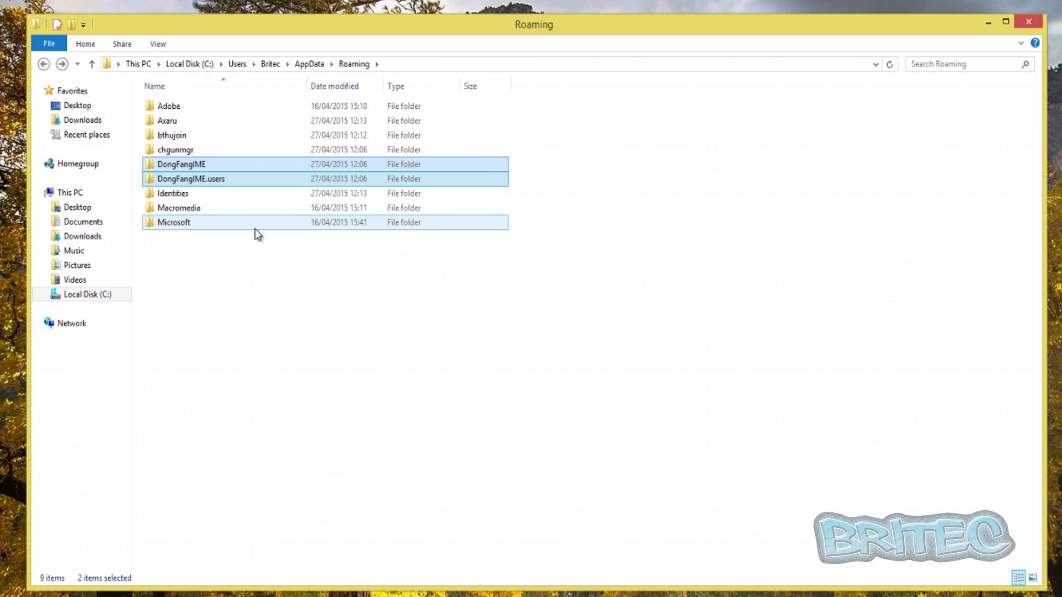
key("Delete")
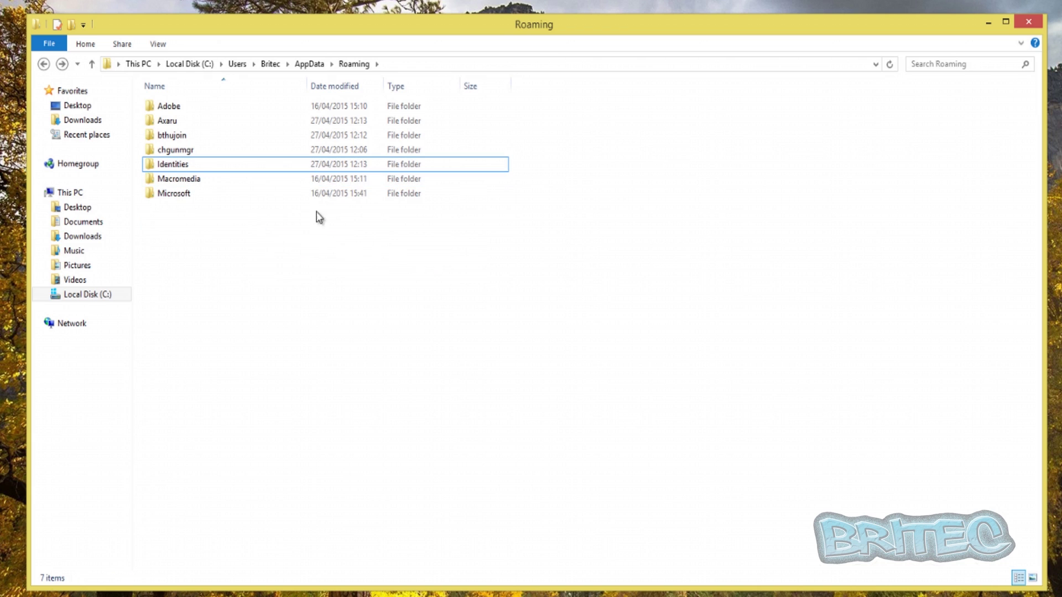
Step: Check inside the bthujoin folder, and delete the bthujoin, chgunmgr and Axaru folders from Roaming
left_click(181, 151)
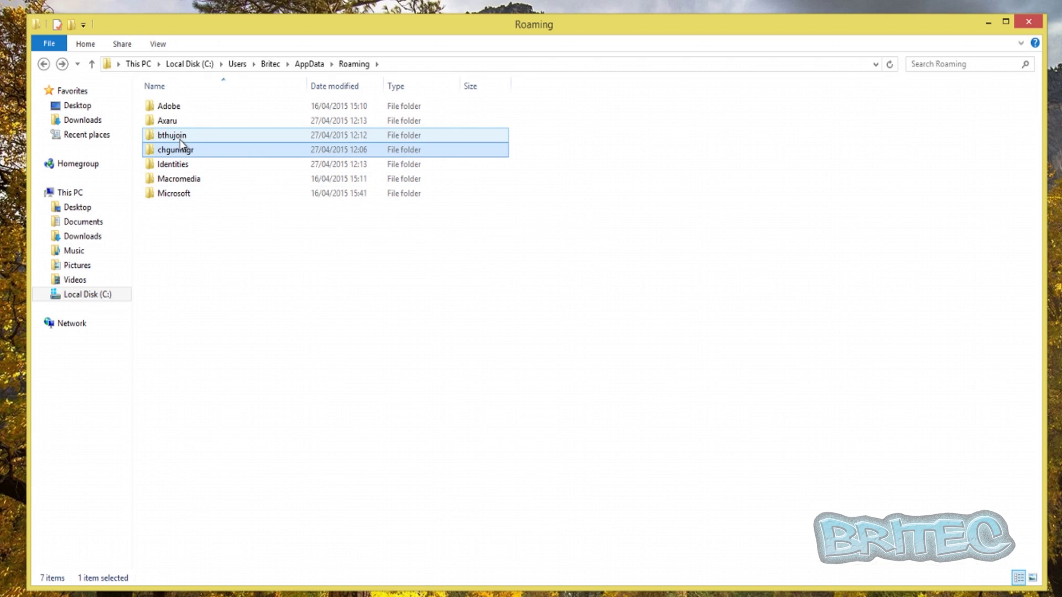
double_click(181, 140)
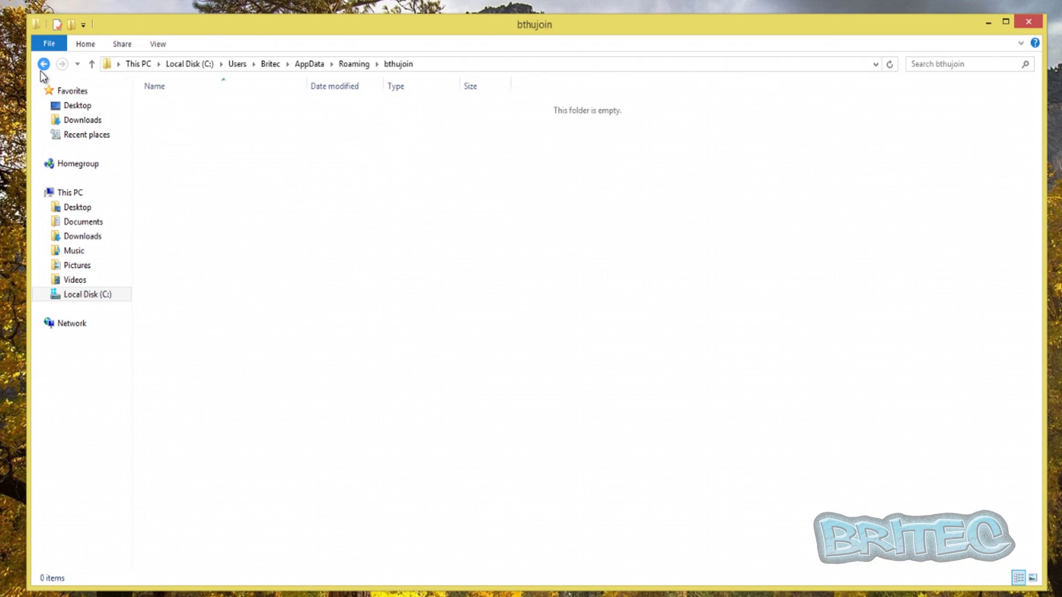
left_click(42, 67)
left_click(176, 151, "ctrl")
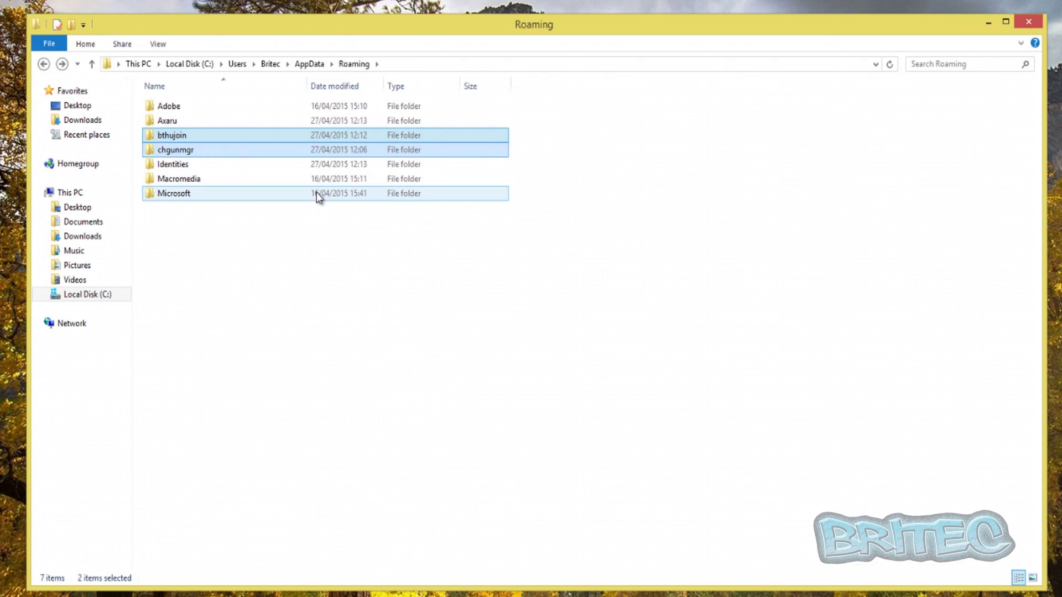
key("Delete")
left_click(176, 123)
key("Delete")
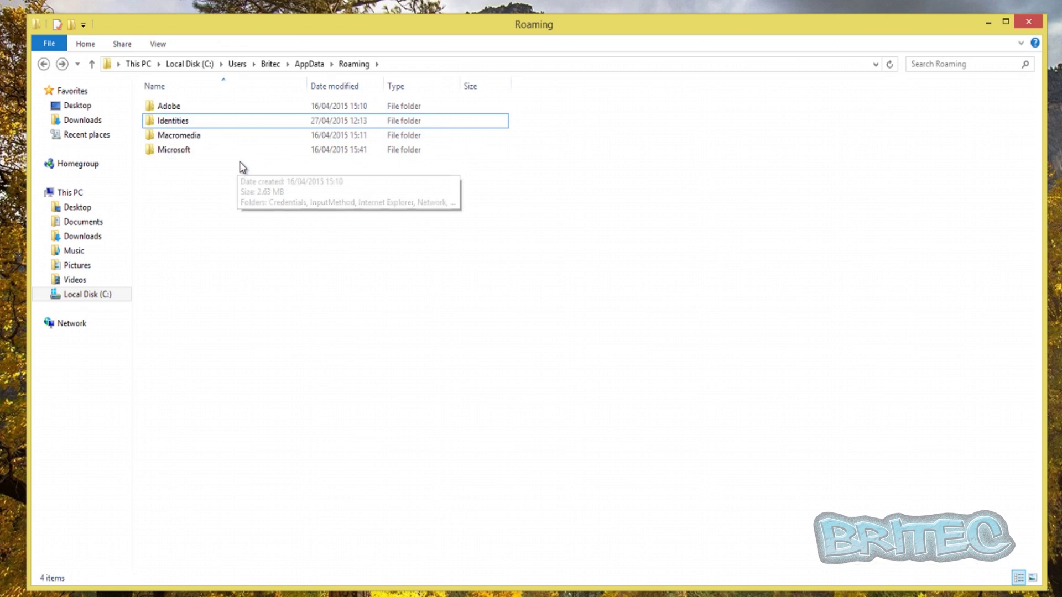
Step: Check the Identities folder and its subfolder in Roaming, and delete the Identities folder
double_click(188, 118)
double_click(197, 110)
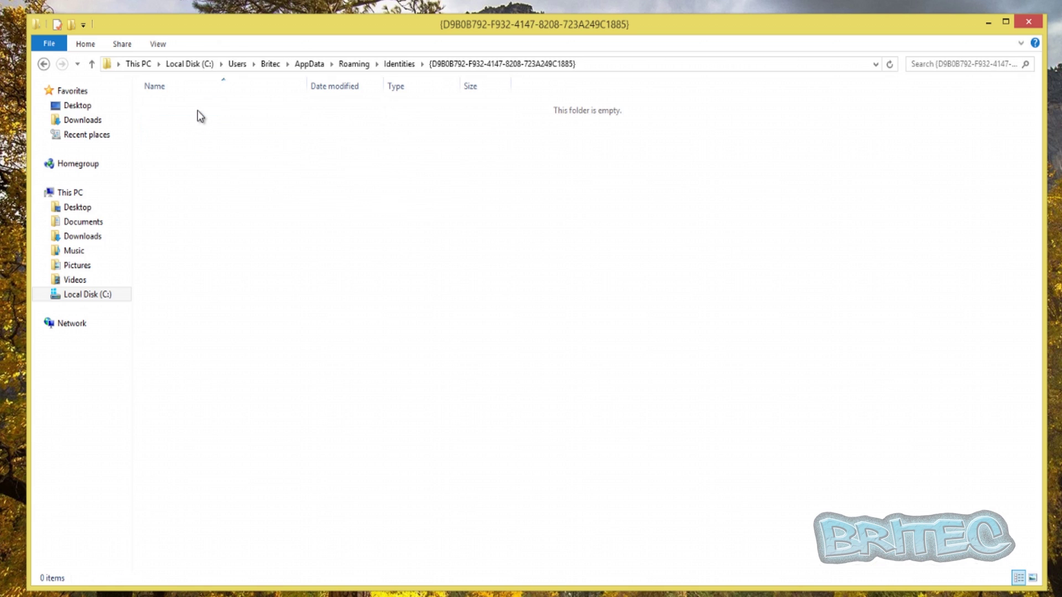
left_click(43, 64)
left_click(44, 64)
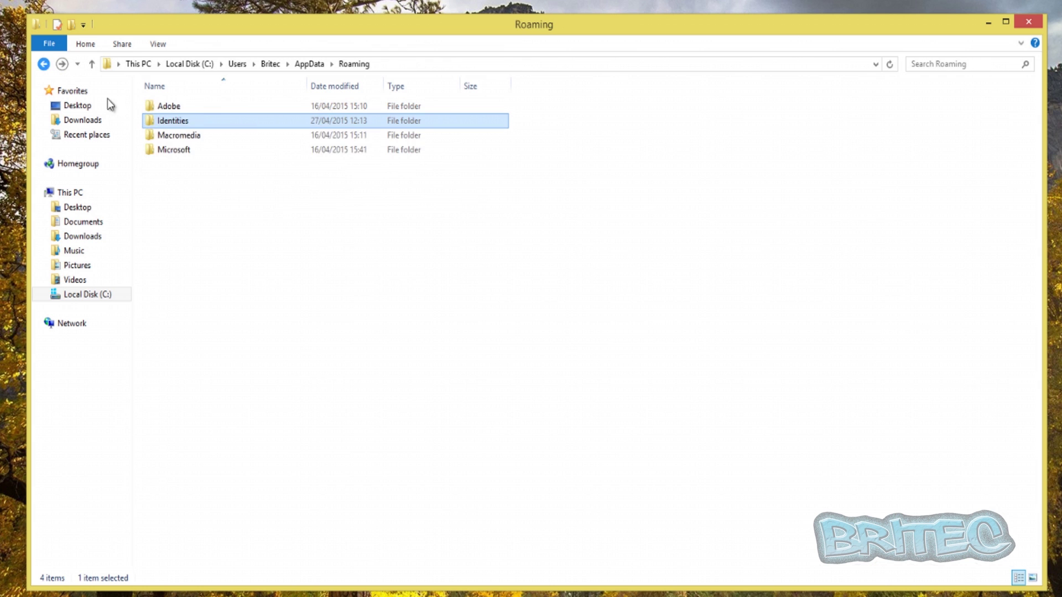
key("Delete")
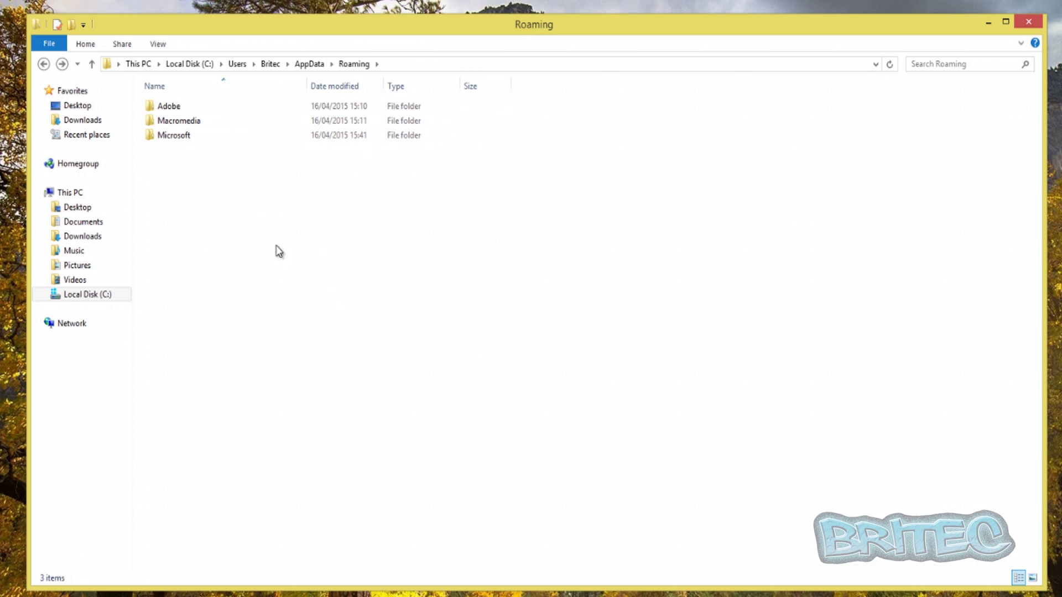
Step: Switch to Malwarebytes Anti-Malware, remove all selected threats, and close the program without restarting the computer
left_click(989, 23)
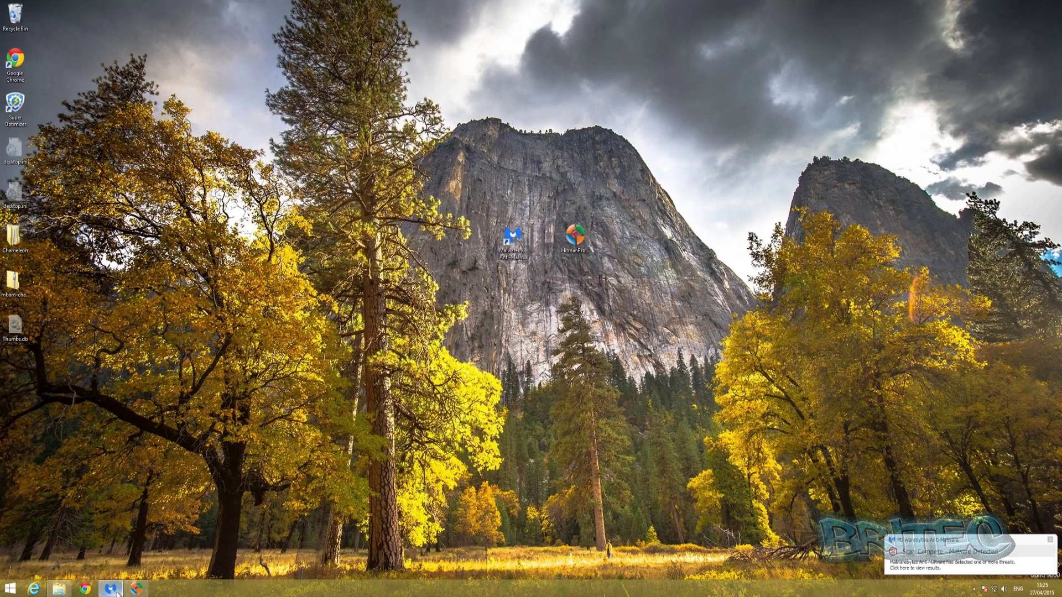
left_click(116, 592)
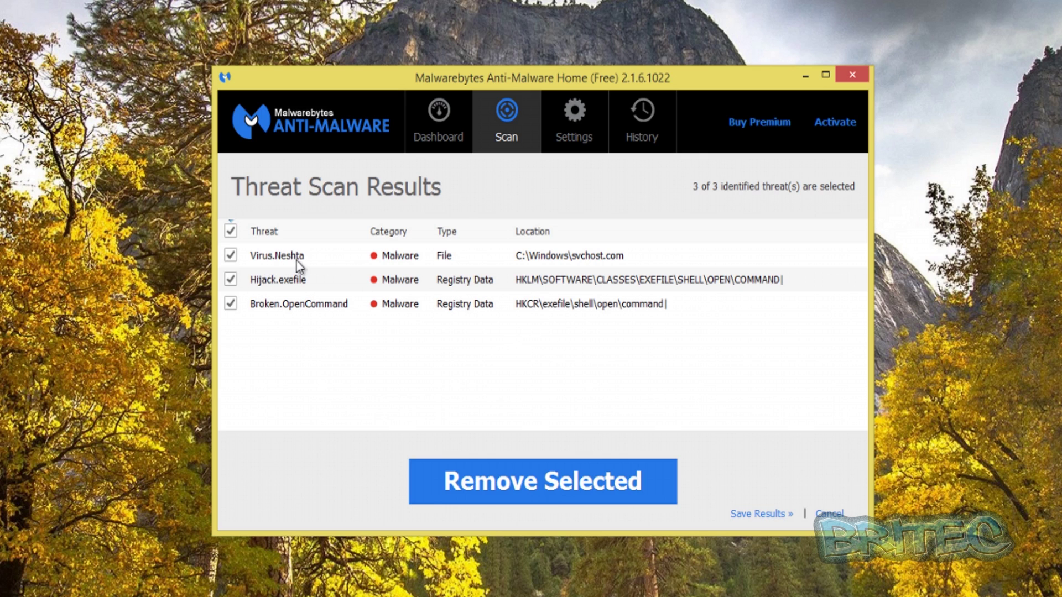
left_click(522, 480)
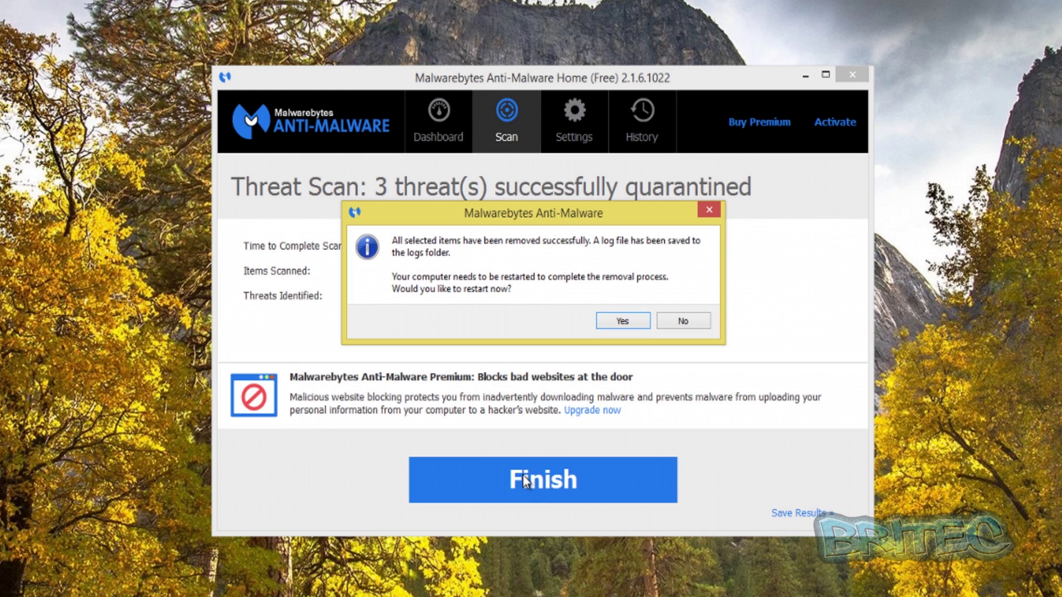
left_click(682, 321)
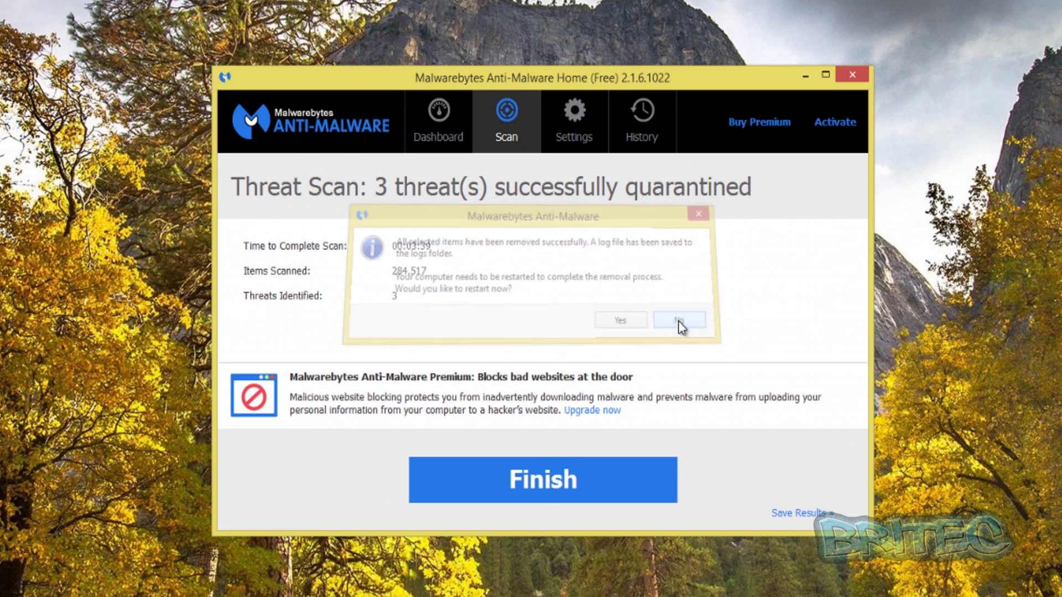
left_click(551, 502)
left_click(855, 78)
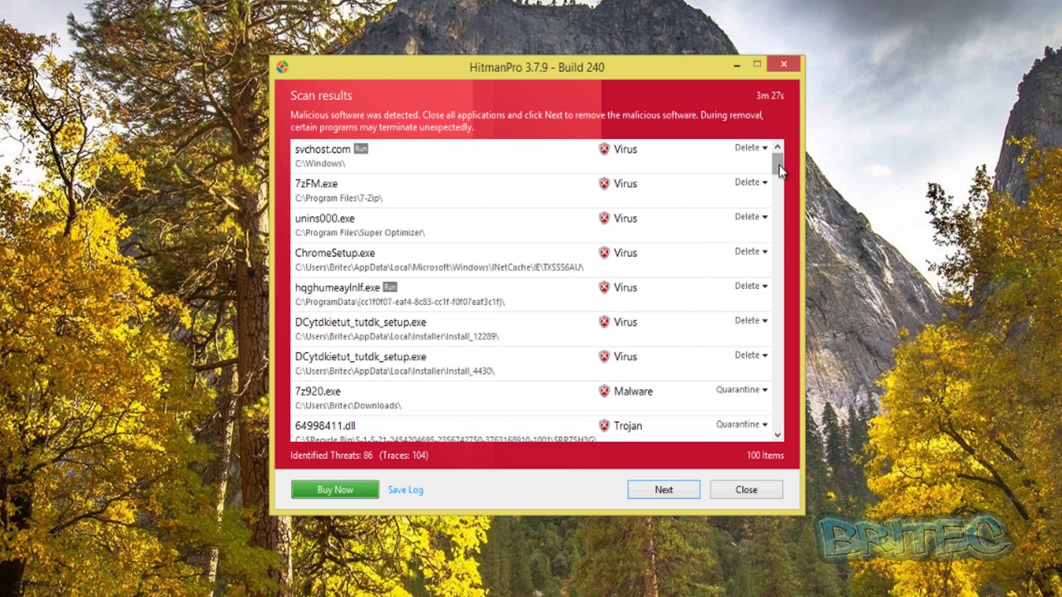
Step: Review the HitmanPro scan results, and activate the free thirty-day license to remove the detected malicious software
left_click_drag(779, 165, 753, 392)
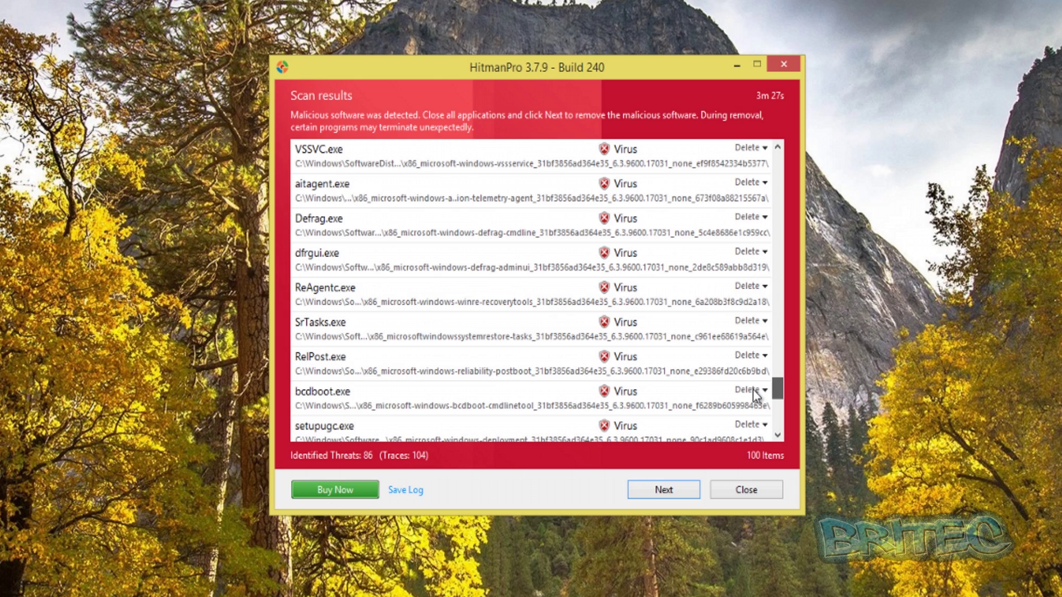
left_click_drag(754, 390, 754, 391)
left_click(681, 497)
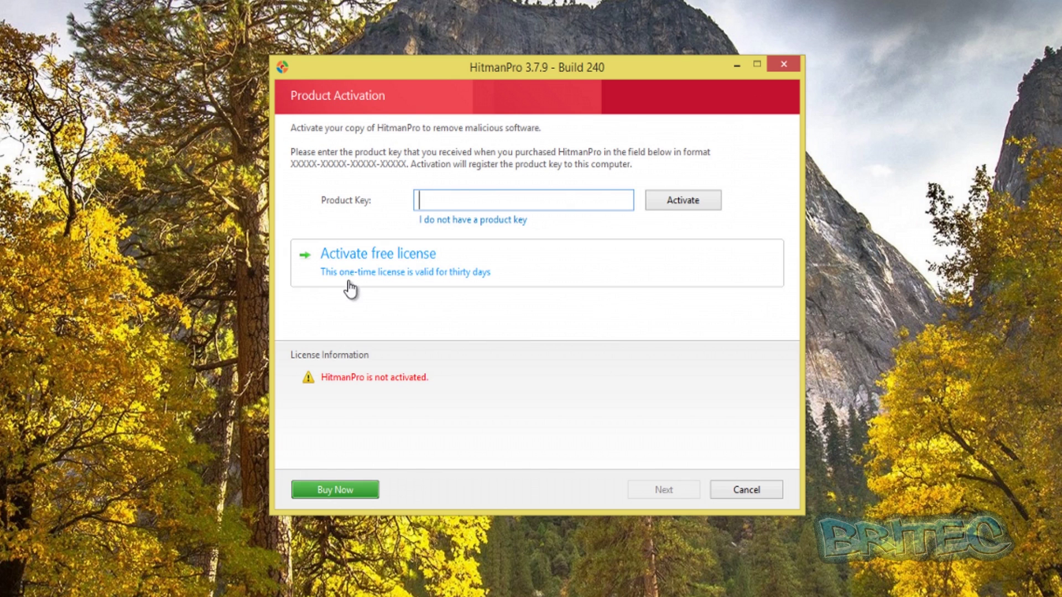
left_click(357, 283)
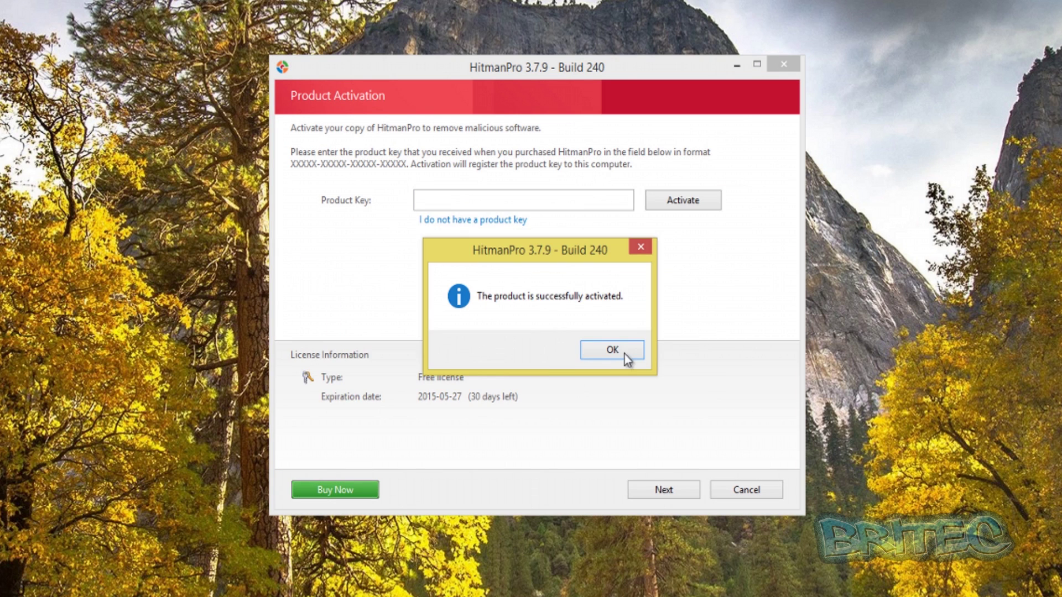
left_click(628, 354)
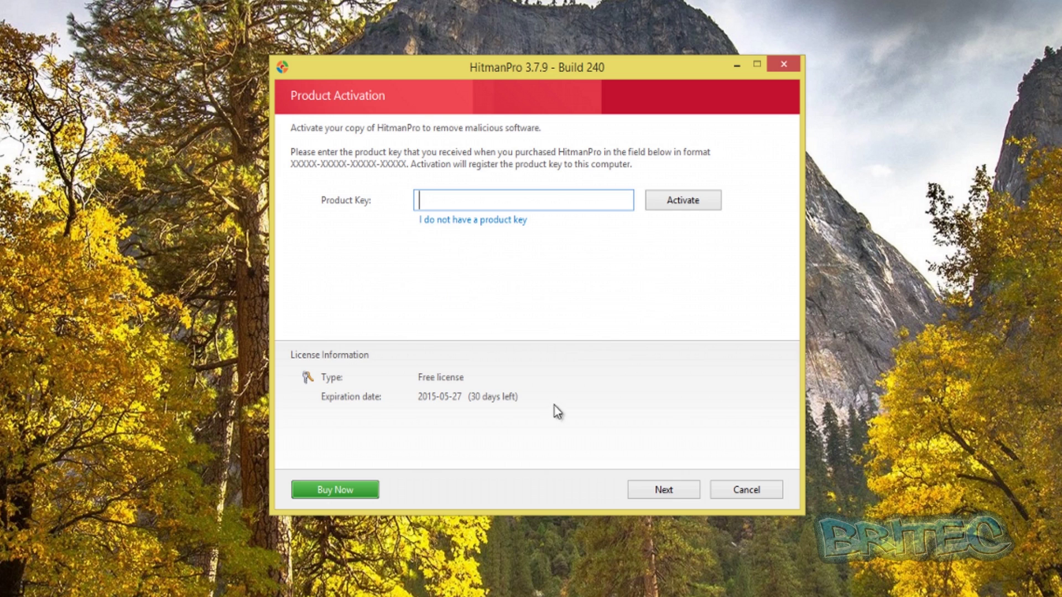
left_click(655, 492)
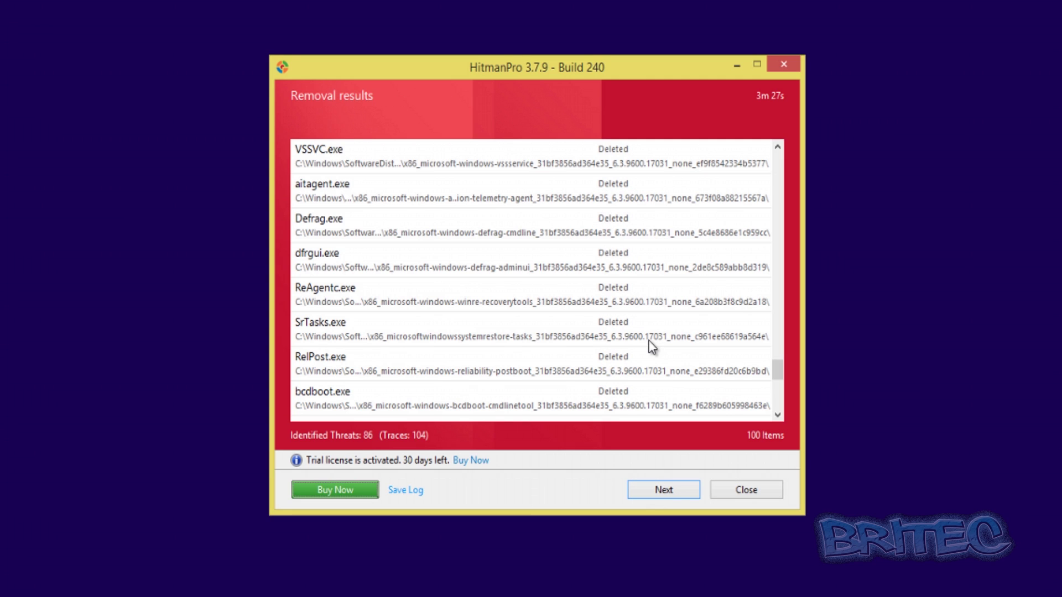
Step: Finish the HitmanPro removal by rebooting the computer, and line up the Malwarebytes and HitmanPro shortcuts with the other desktop icons
left_click(674, 491)
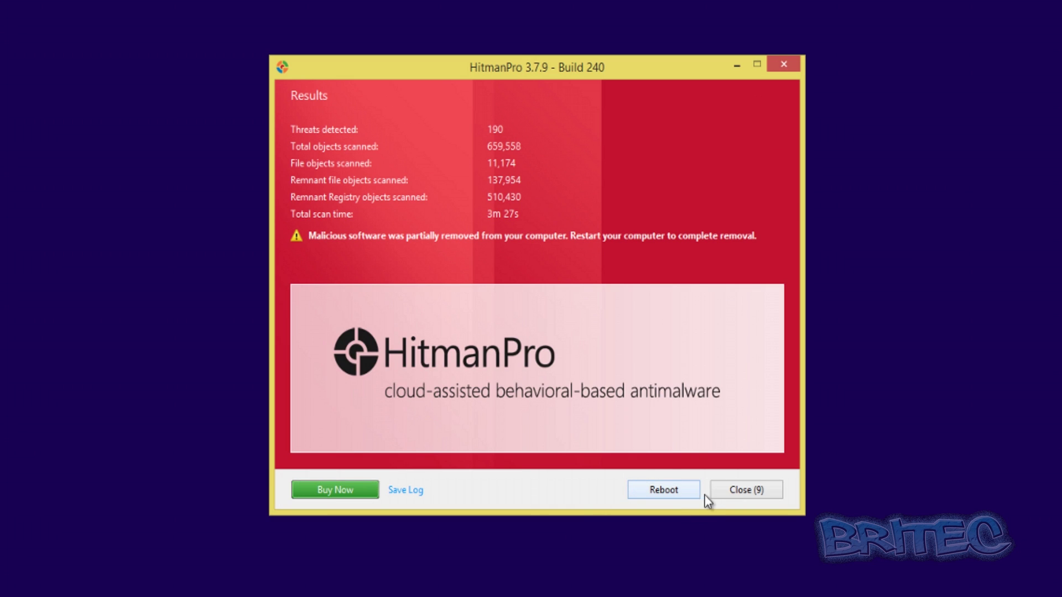
left_click(668, 492)
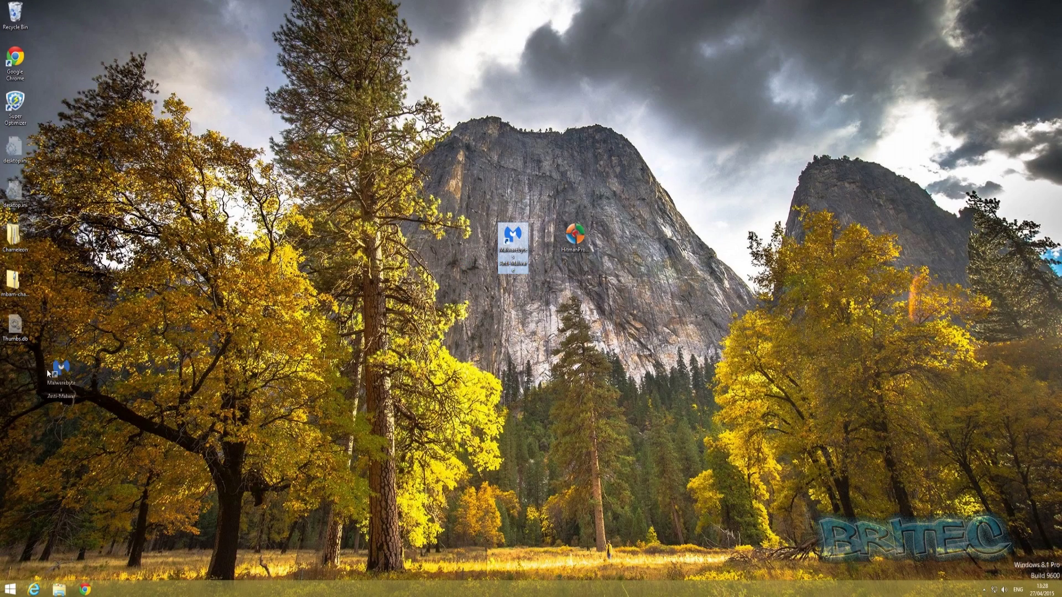
left_click_drag(9, 367, 8, 368)
left_click_drag(564, 249, 11, 422)
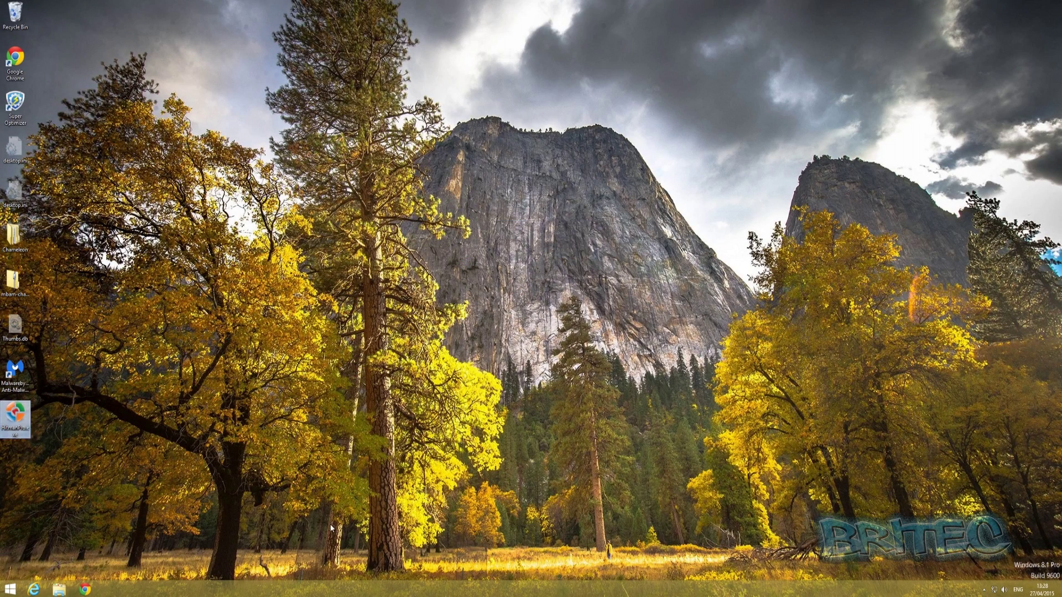
Step: Examine the running background and Windows processes in Task Manager for anything suspicious, and close it
right_click(400, 595)
left_click(478, 563)
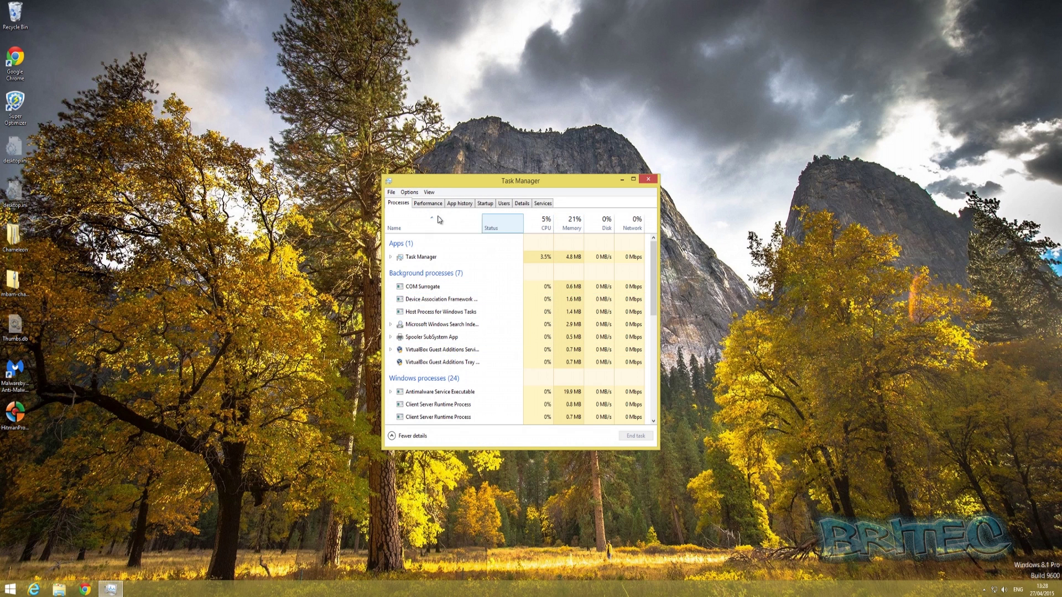
left_click_drag(462, 184, 488, 174)
scroll(582, 323, "down", 3)
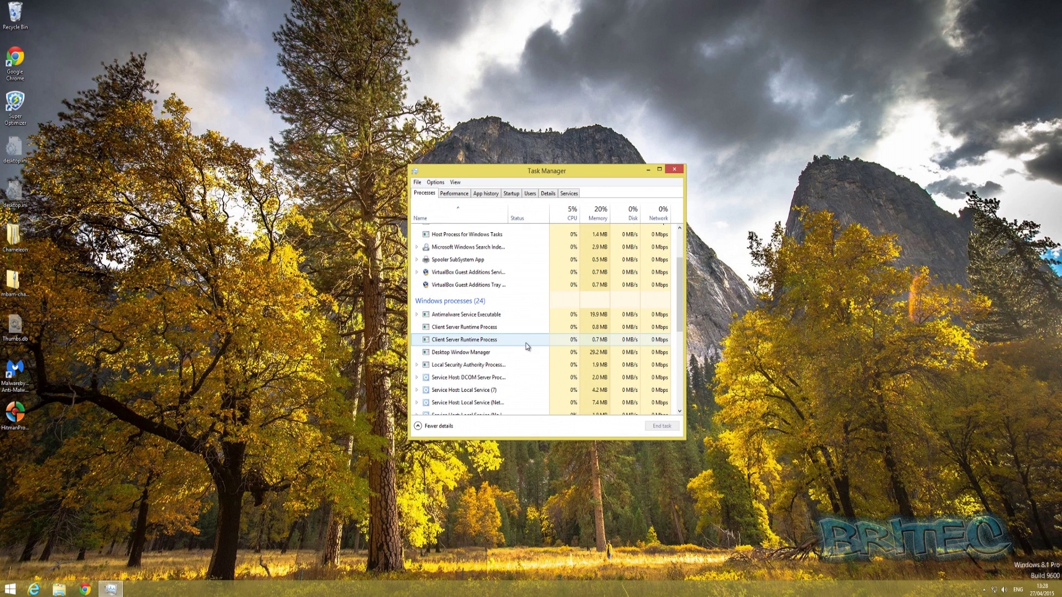
scroll(506, 382, "down", 2)
scroll(506, 380, "down", 5)
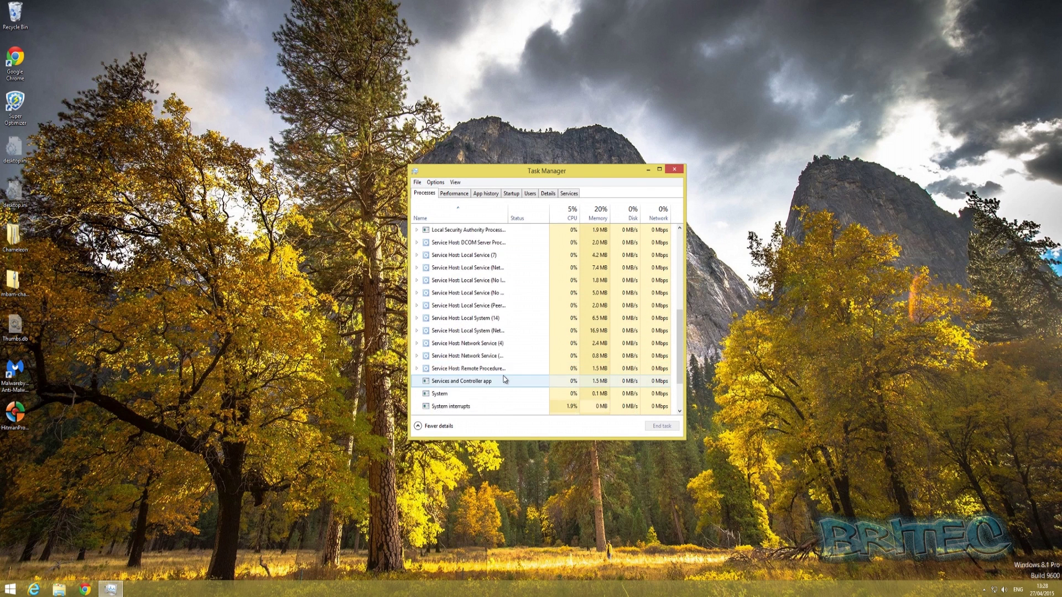
scroll(501, 382, "up", 8)
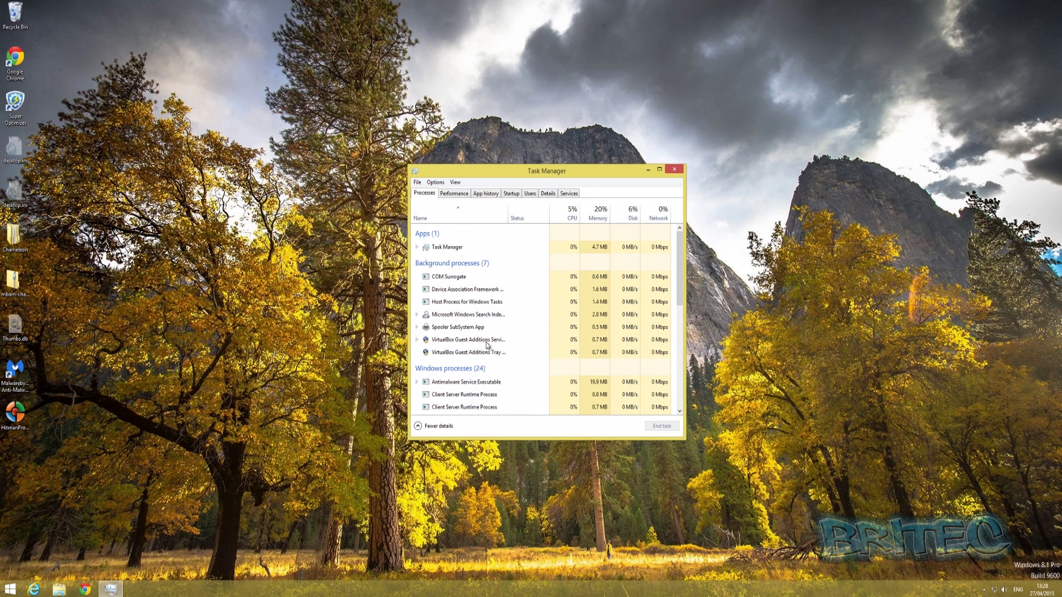
scroll(456, 310, "down", 8)
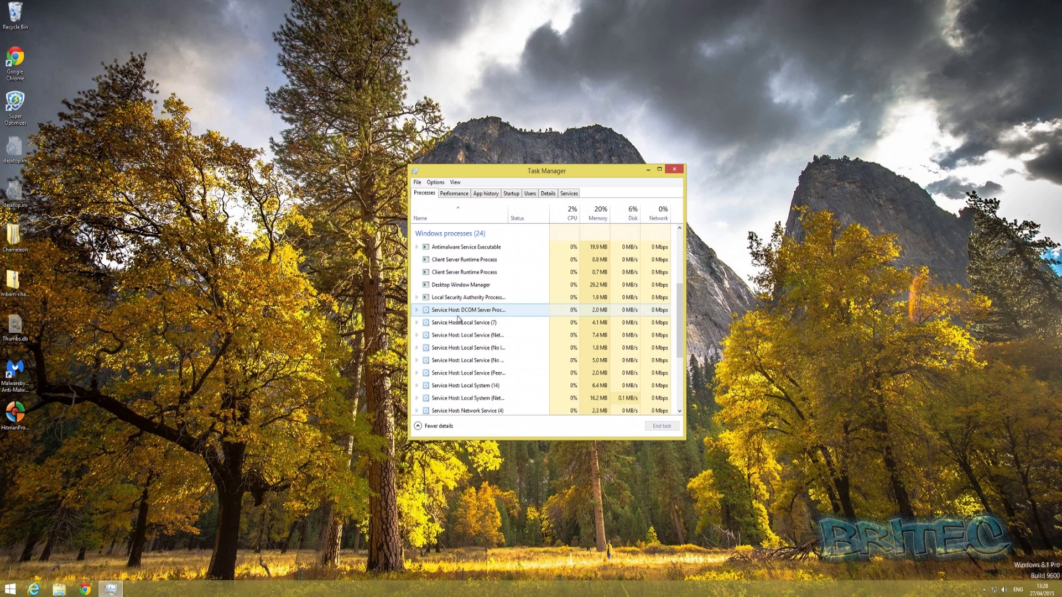
scroll(463, 319, "up", 8)
scroll(464, 320, "down", 1)
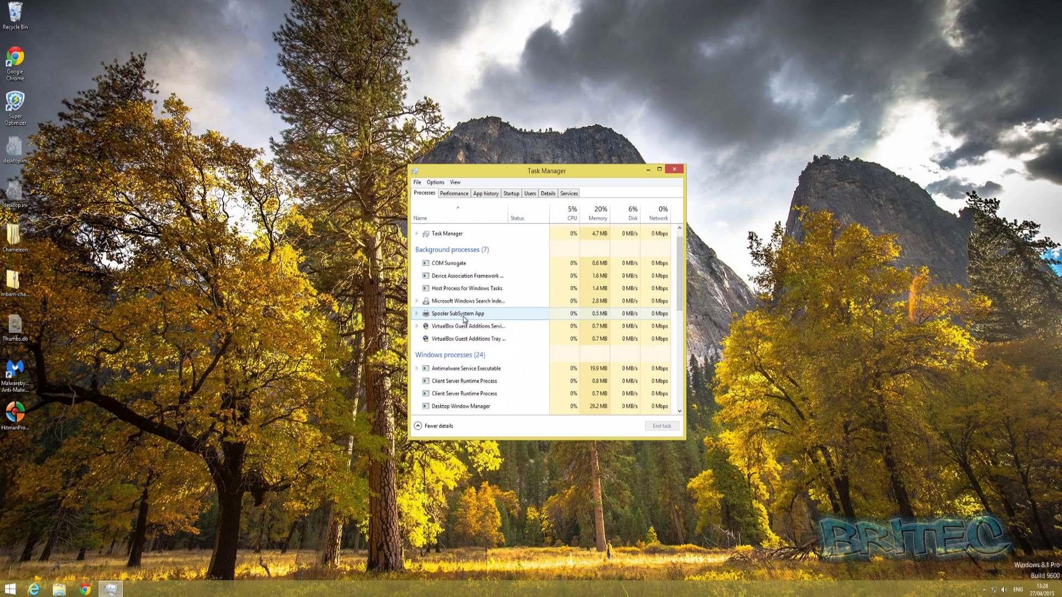
scroll(464, 319, "up", 1)
left_click(672, 171)
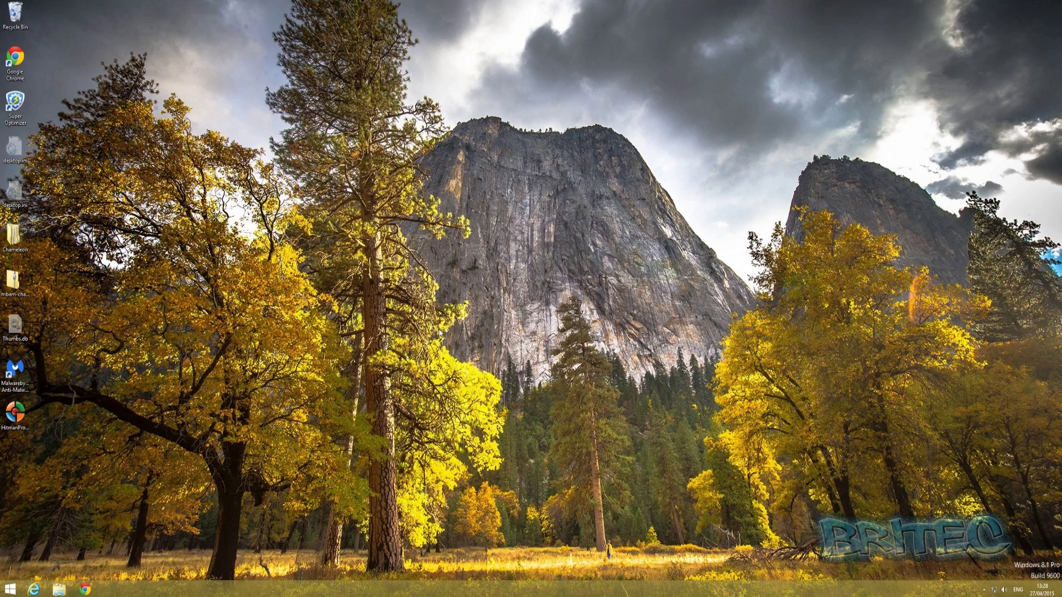
Step: Open File Explorer and go to the AppData\Local\Temp folder of the Britec user profile on Local Disk (C:)
right_click(14, 589)
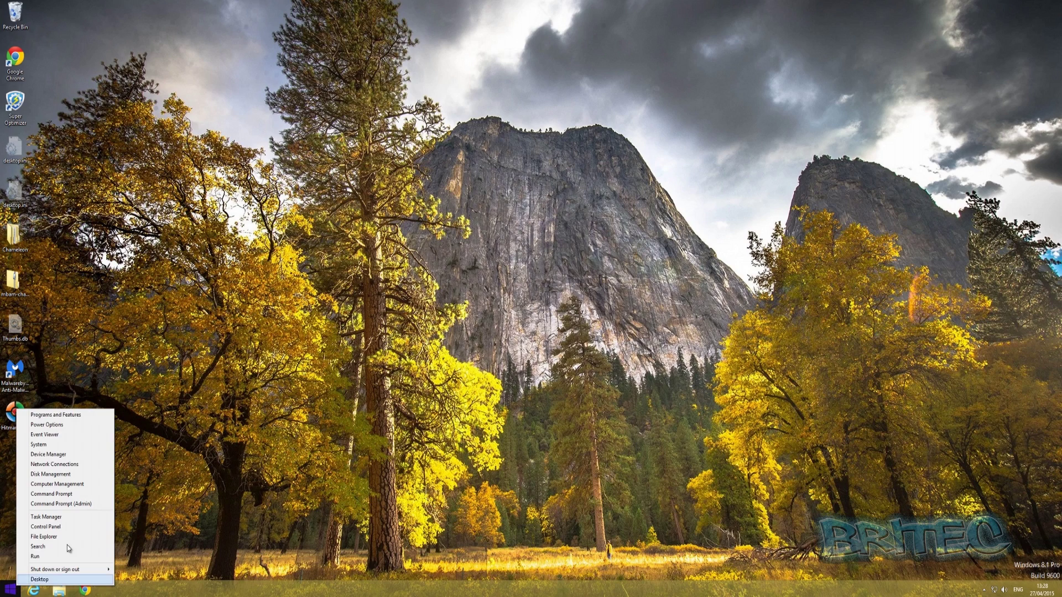
left_click(67, 536)
left_click(288, 261)
double_click(288, 261)
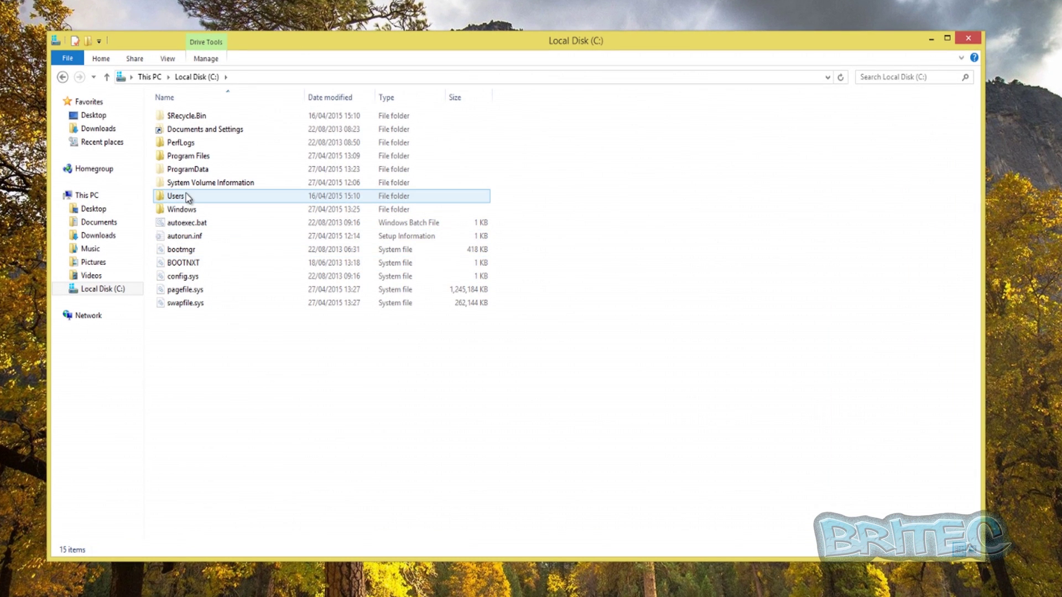
double_click(184, 197)
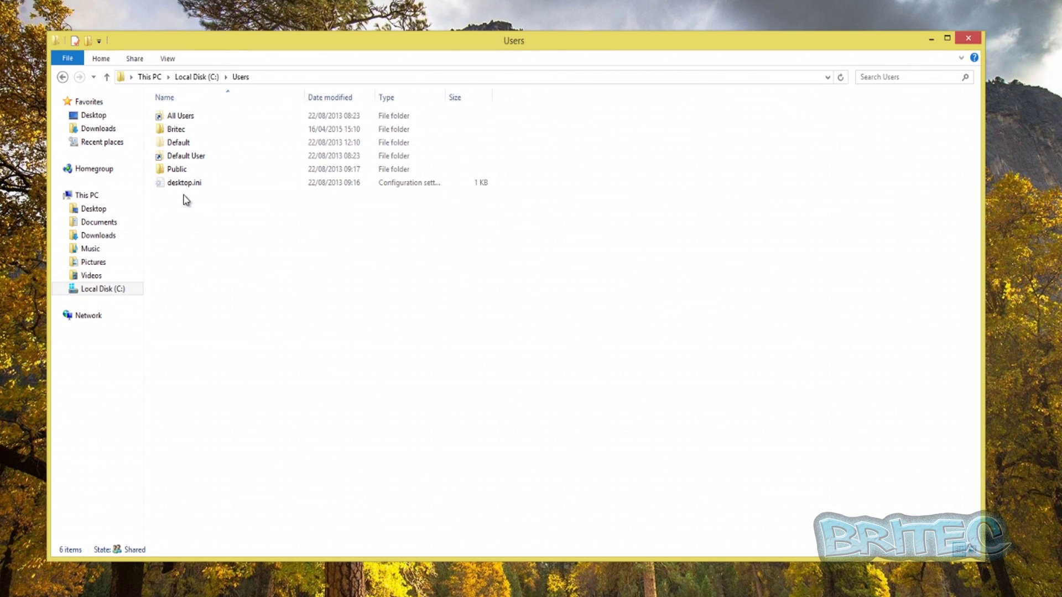
double_click(178, 131)
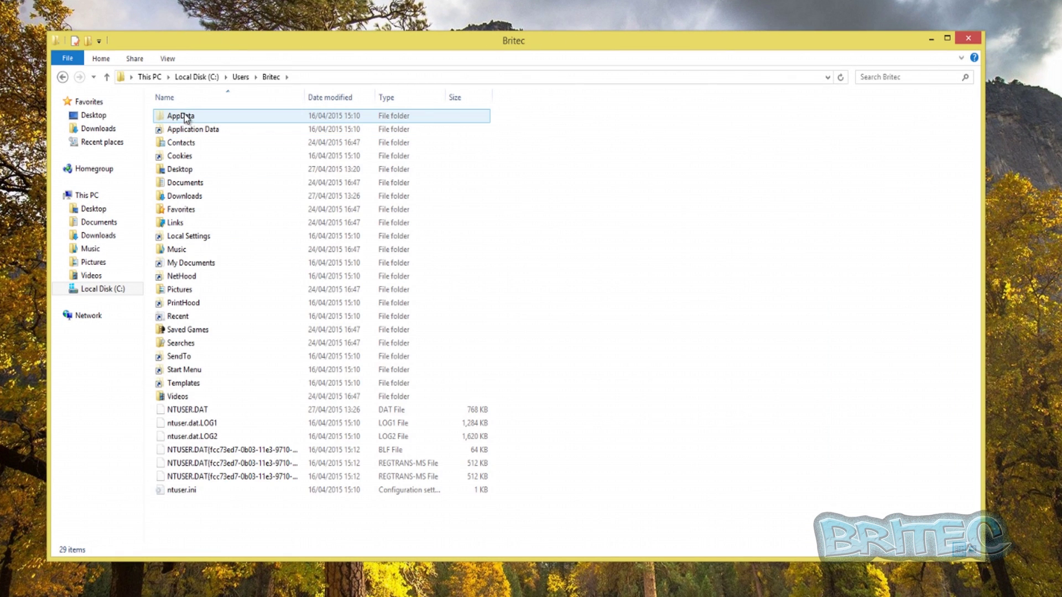
double_click(186, 117)
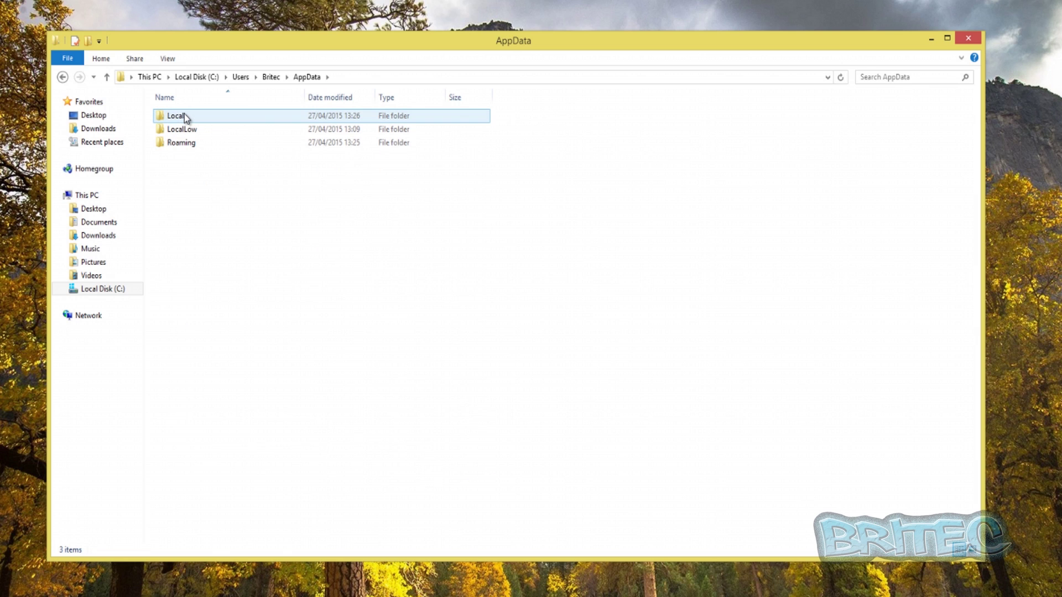
double_click(186, 118)
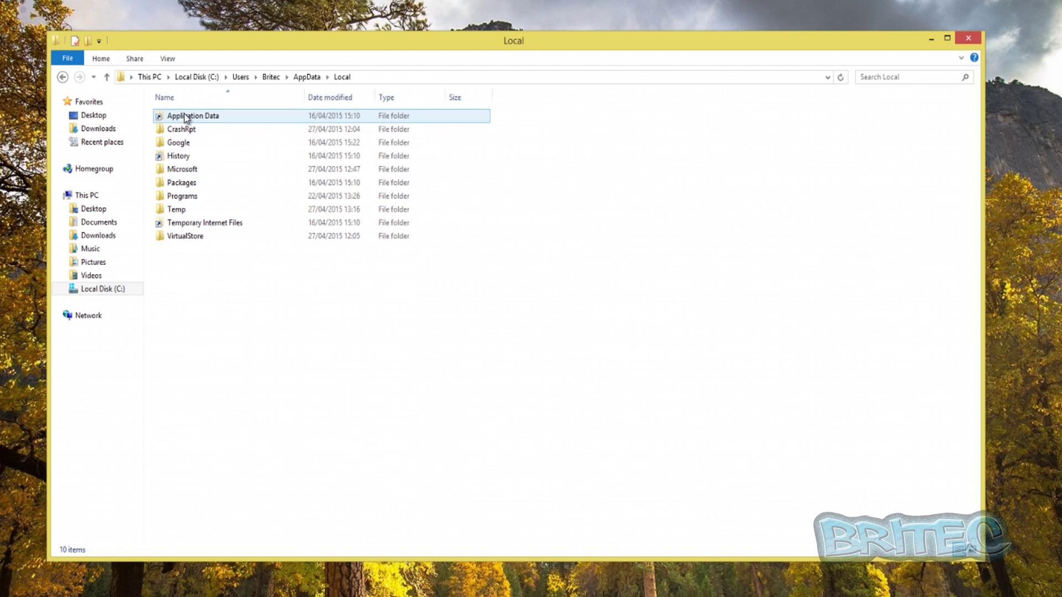
double_click(185, 210)
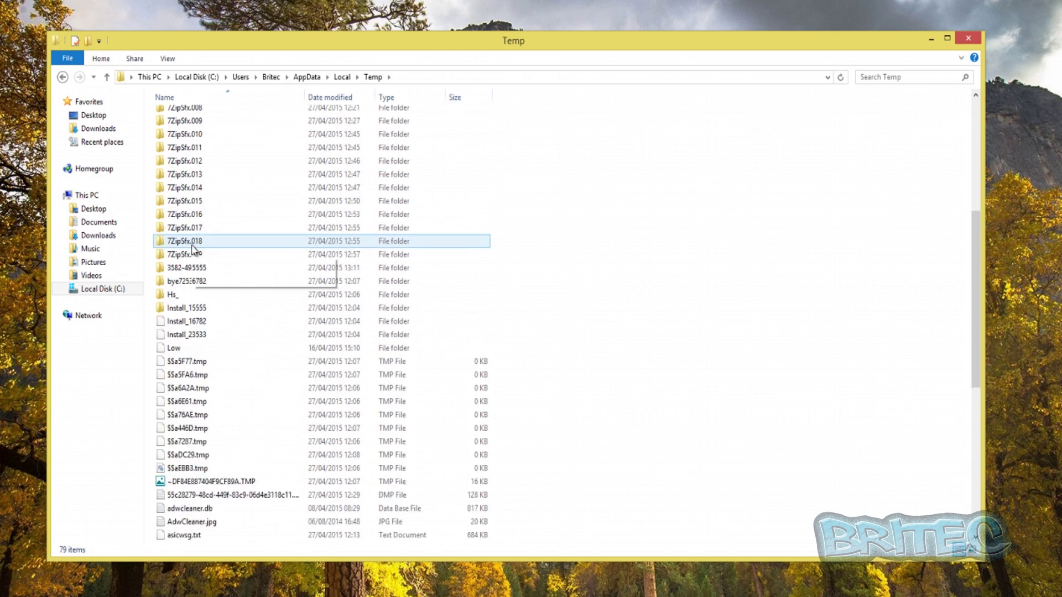
Step: Look through the contents of the Temp folder and delete all of its files and folders
scroll(191, 249, "down", 15)
left_click(241, 535)
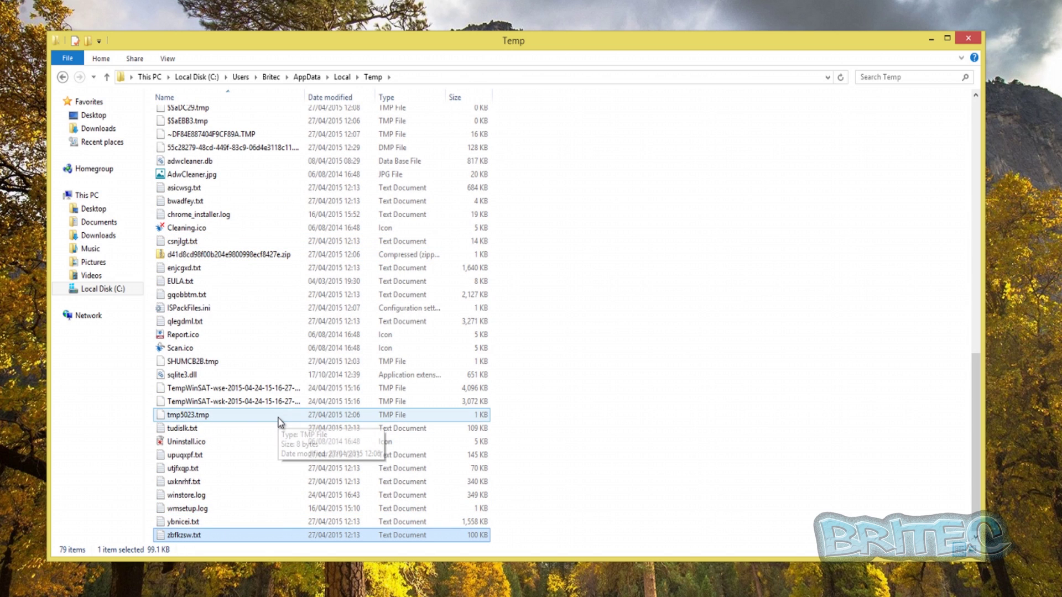
scroll(280, 426, "up", 15)
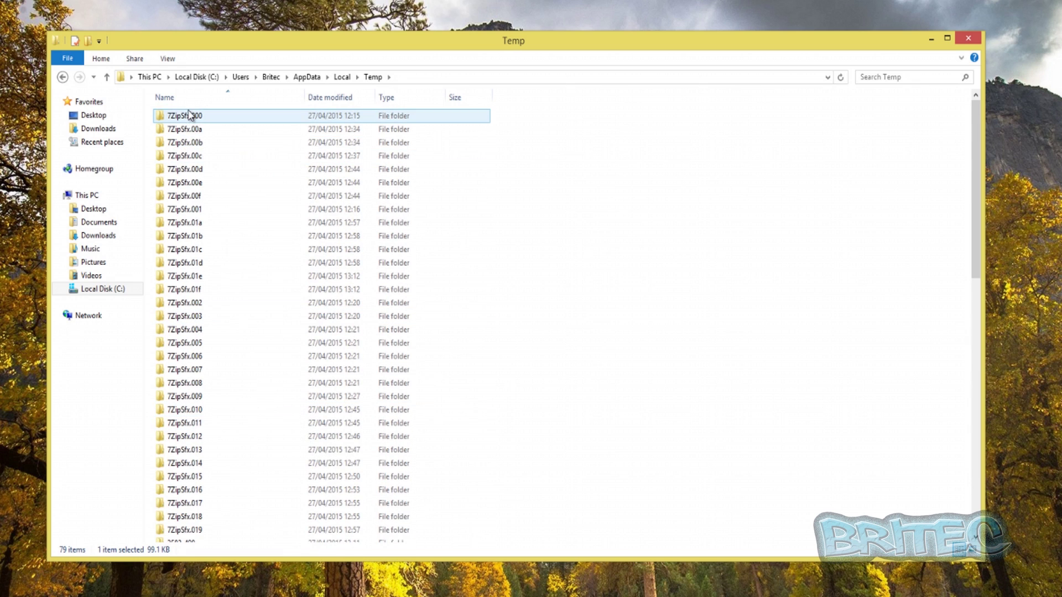
key("ctrl+a")
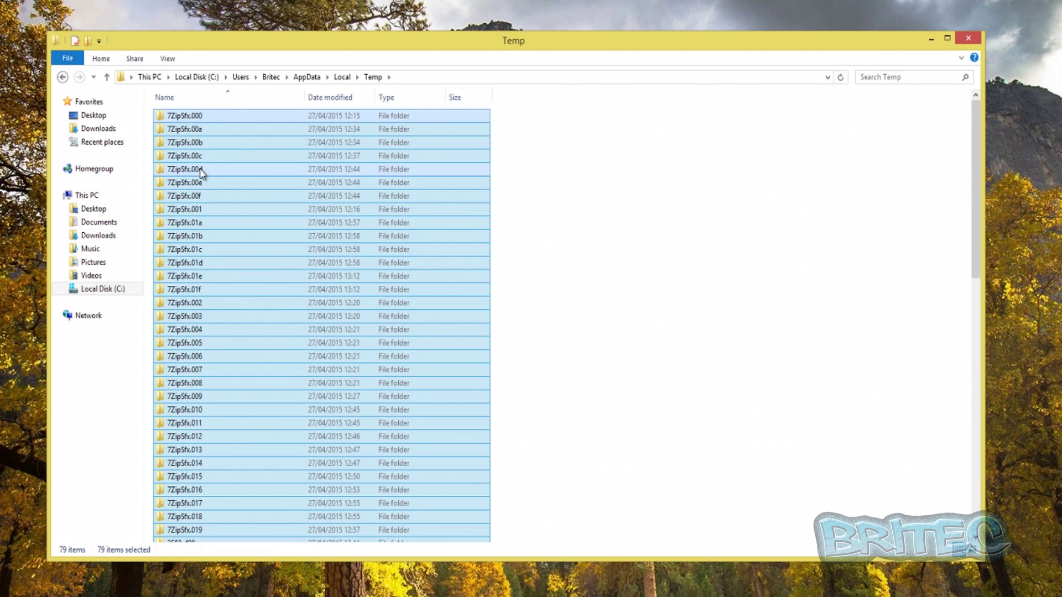
key("Delete")
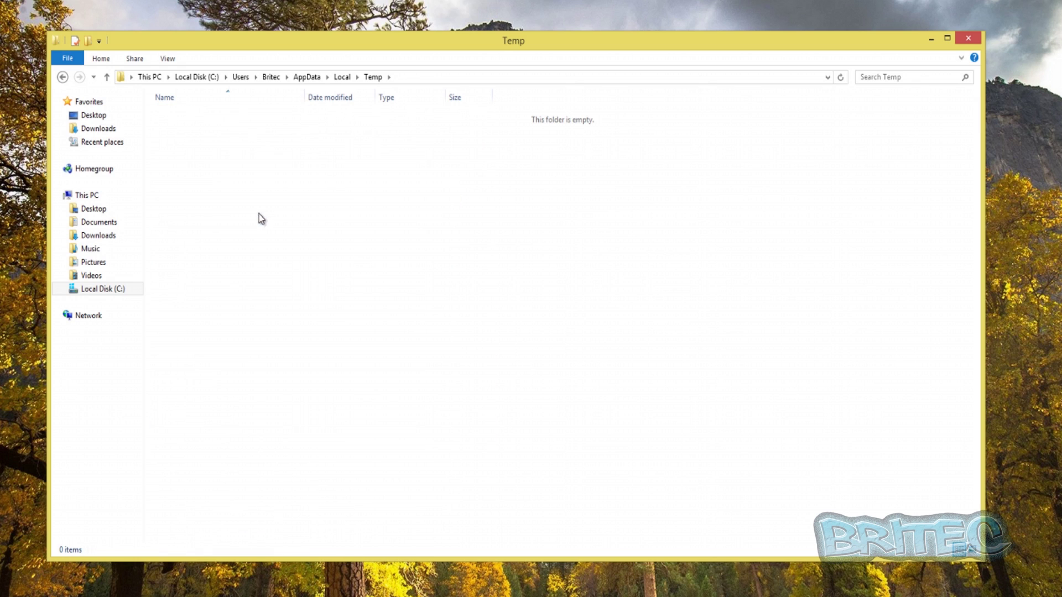
Step: Return to the AppData folder, check the LocalLow folder, and close File Explorer
left_click(62, 77)
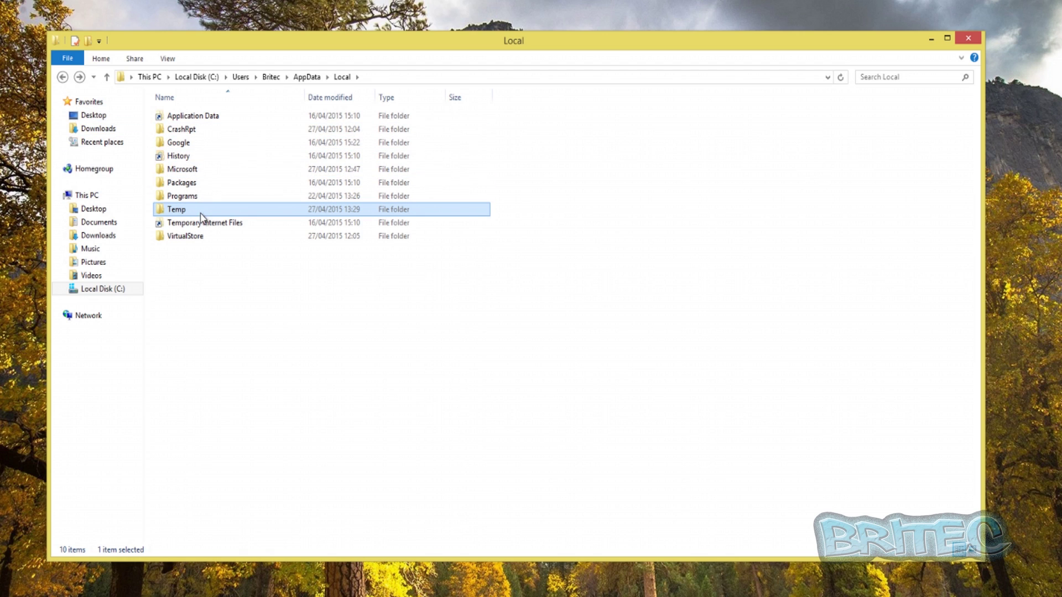
left_click(62, 77)
double_click(178, 135)
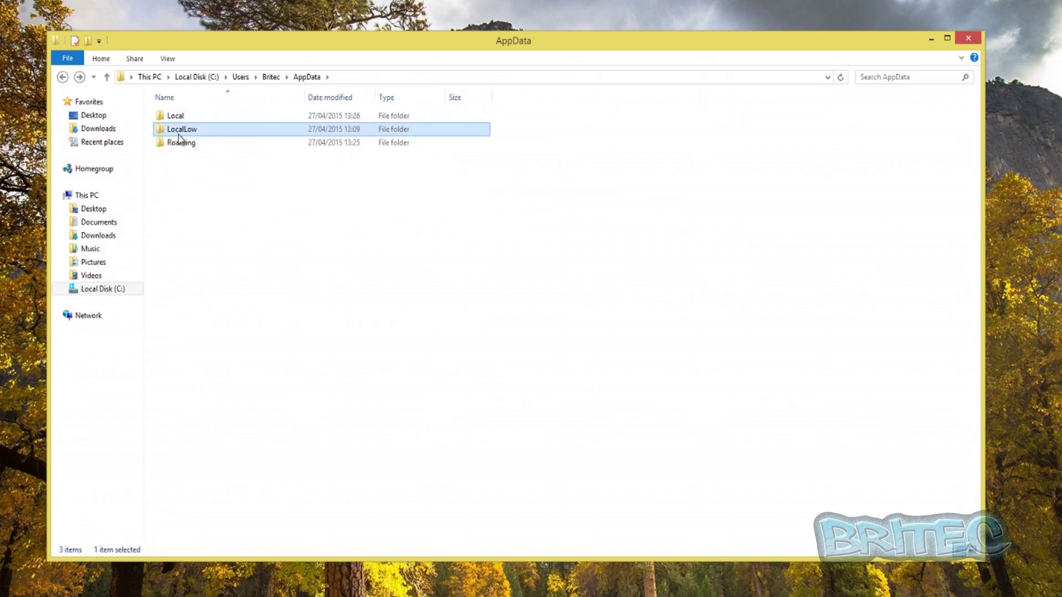
left_click(968, 37)
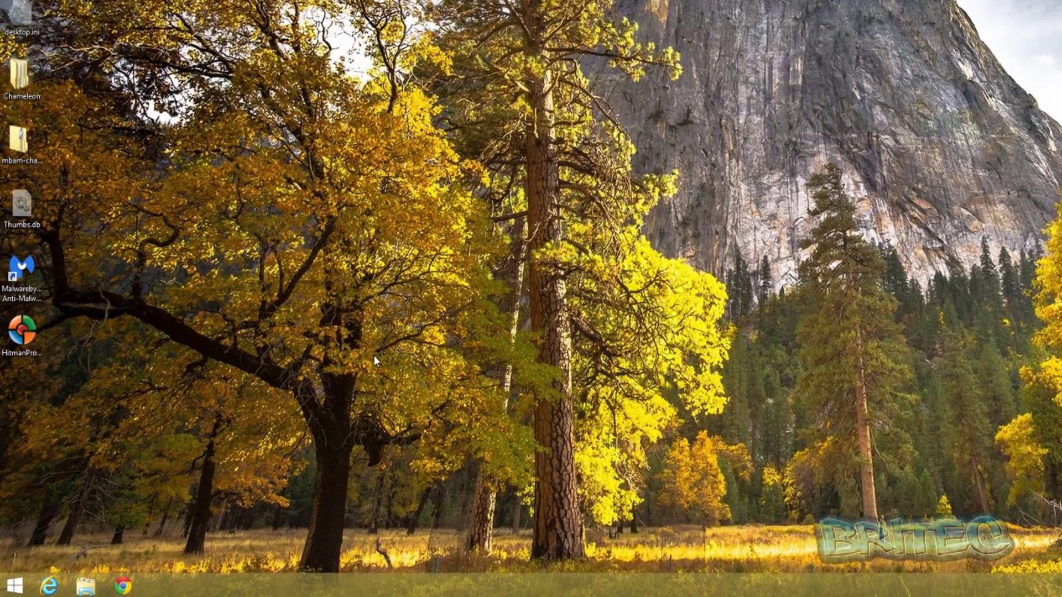
Step: Uninstall Super Optimizer v3.2 through Programs and Features, and delete its leftover desktop shortcut
right_click(16, 584)
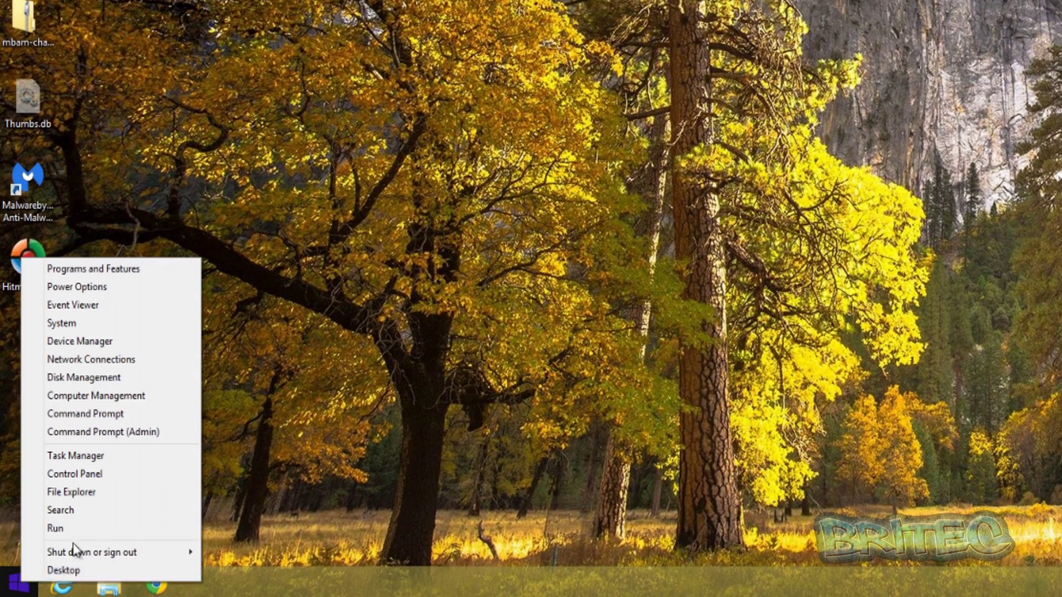
left_click(116, 474)
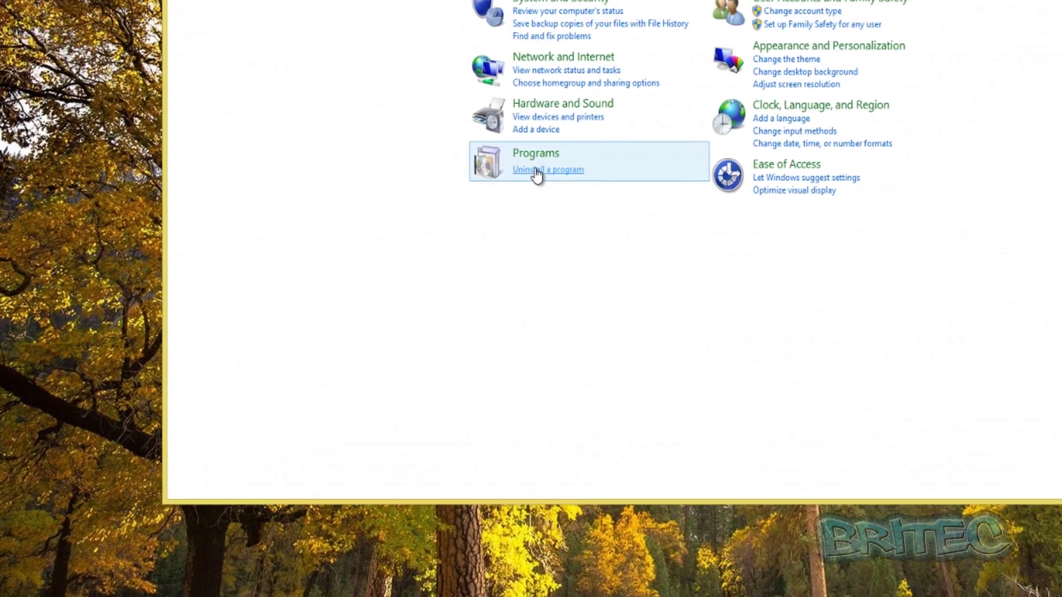
left_click(537, 171)
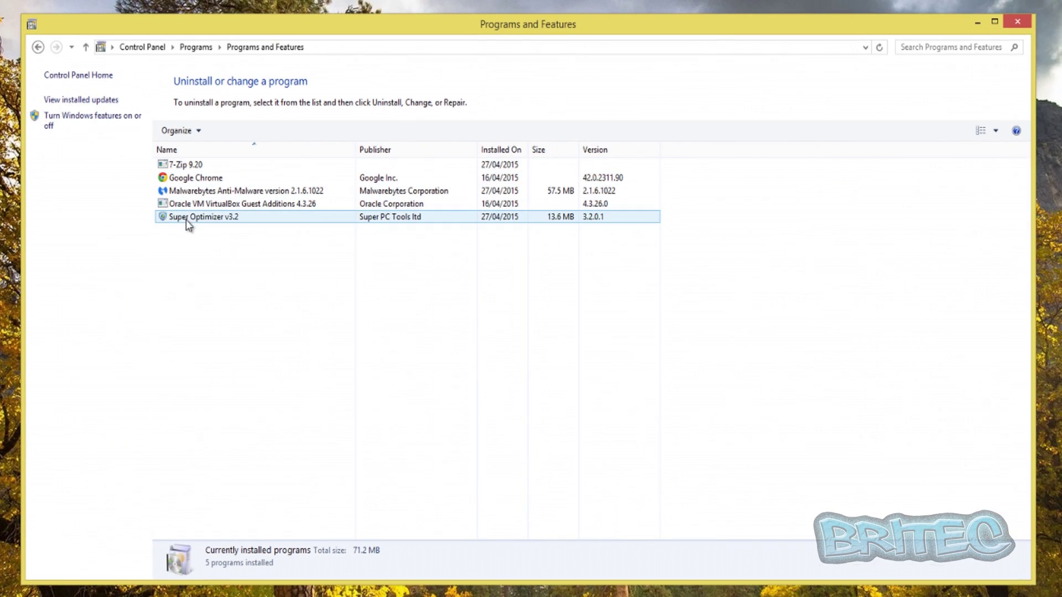
left_click(186, 220)
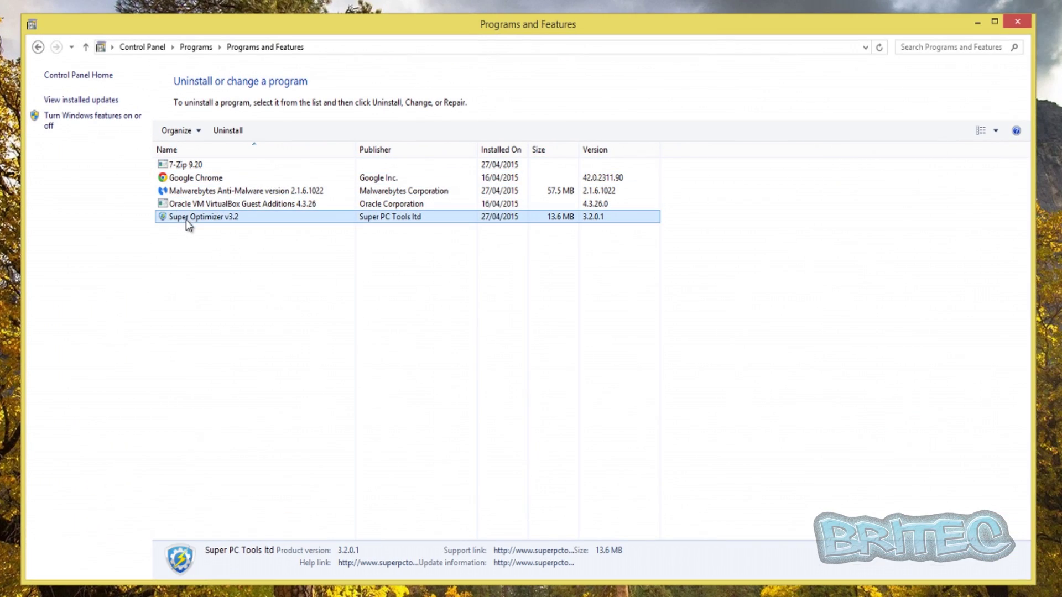
left_click(226, 131)
left_click(564, 315)
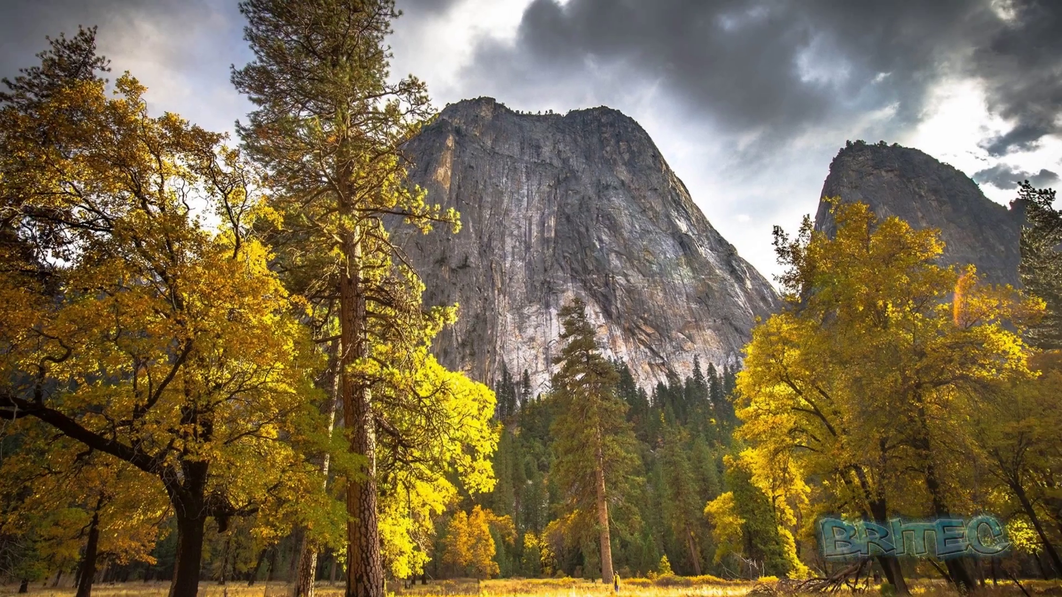
right_click(17, 100)
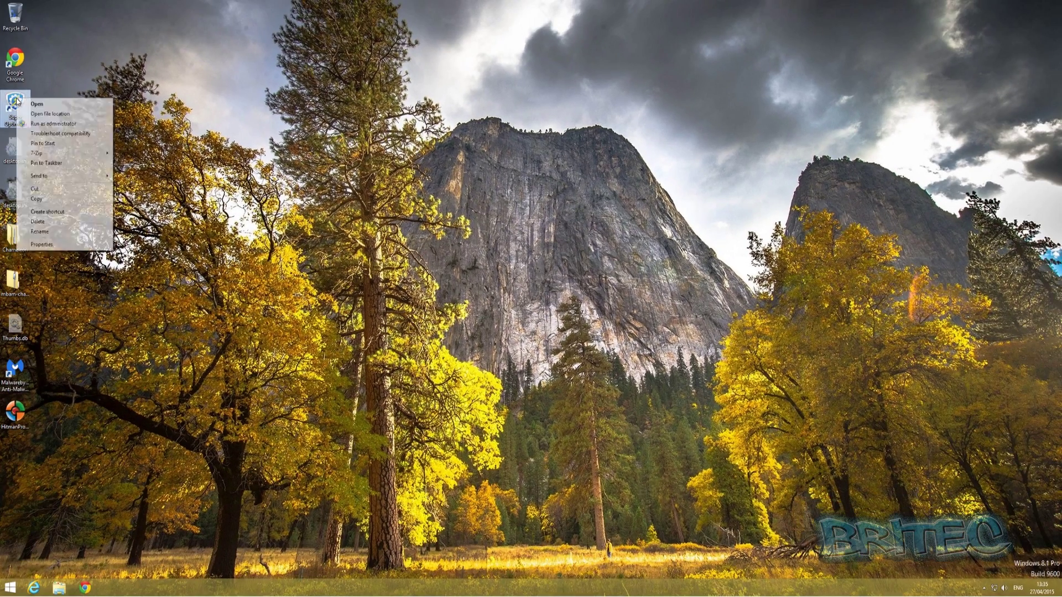
left_click(50, 222)
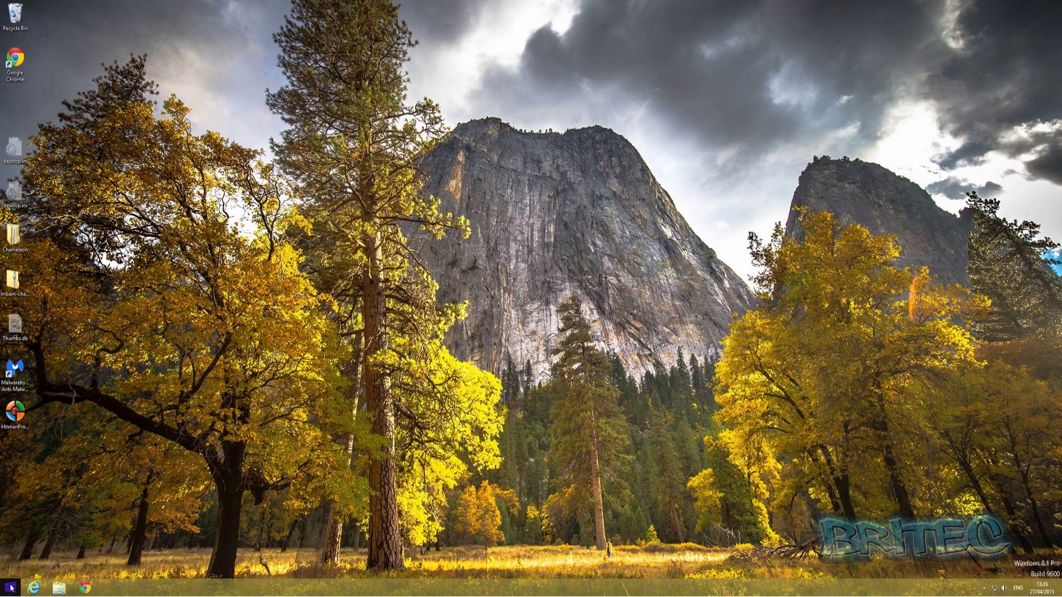
Step: Open Google Chrome and search Google for "panda cloud scanner"
left_click(85, 587)
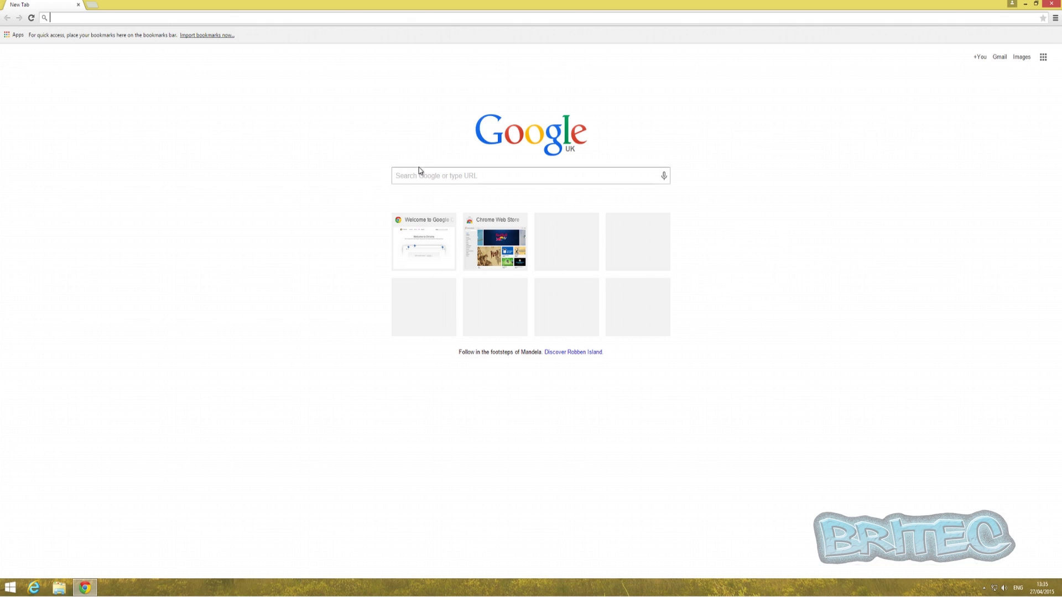
left_click(408, 173)
type("pan")
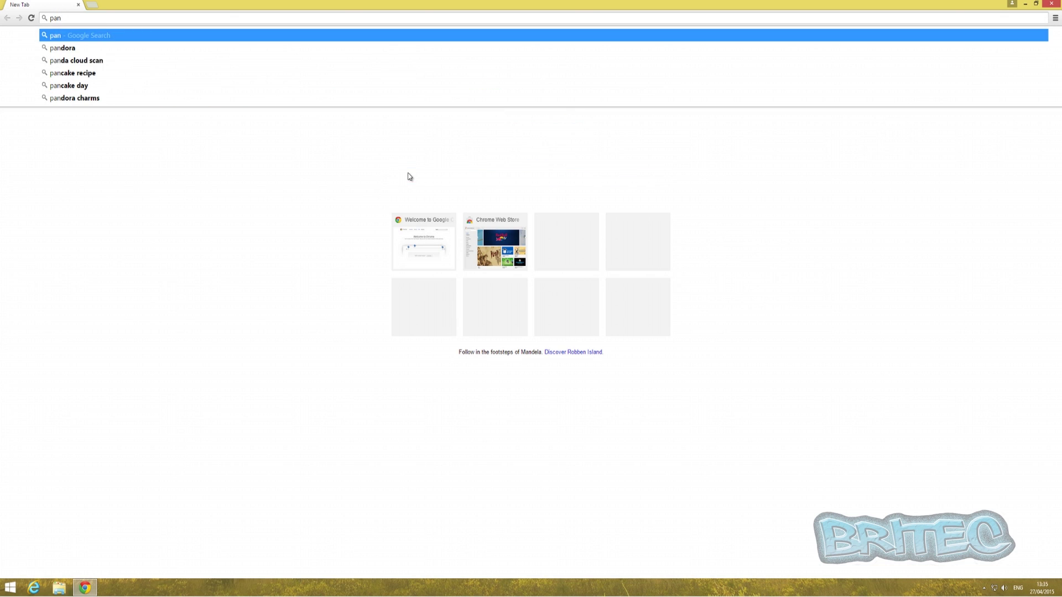
type("da clou")
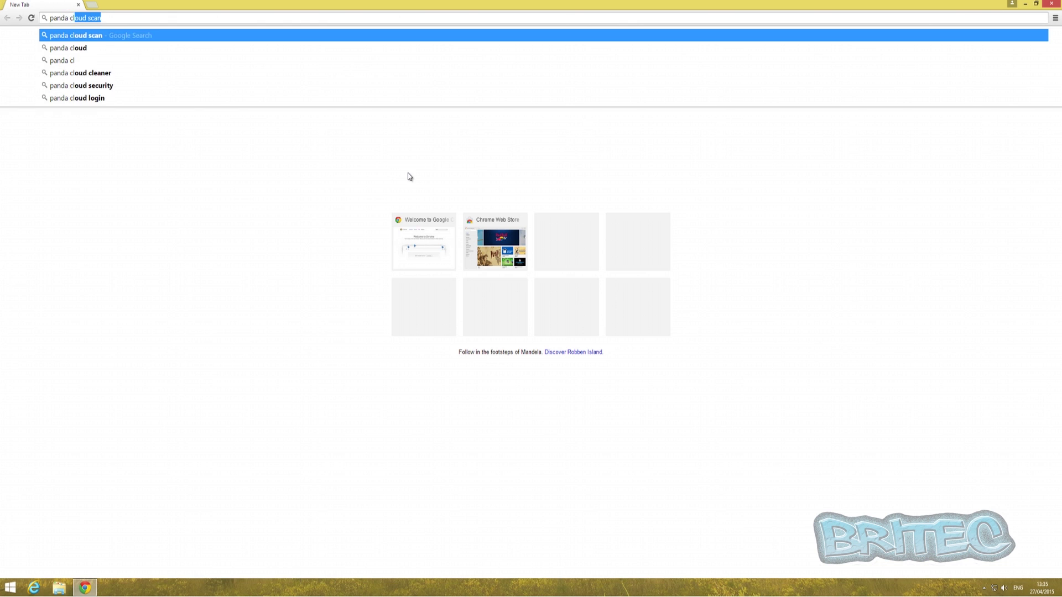
type("d scanner")
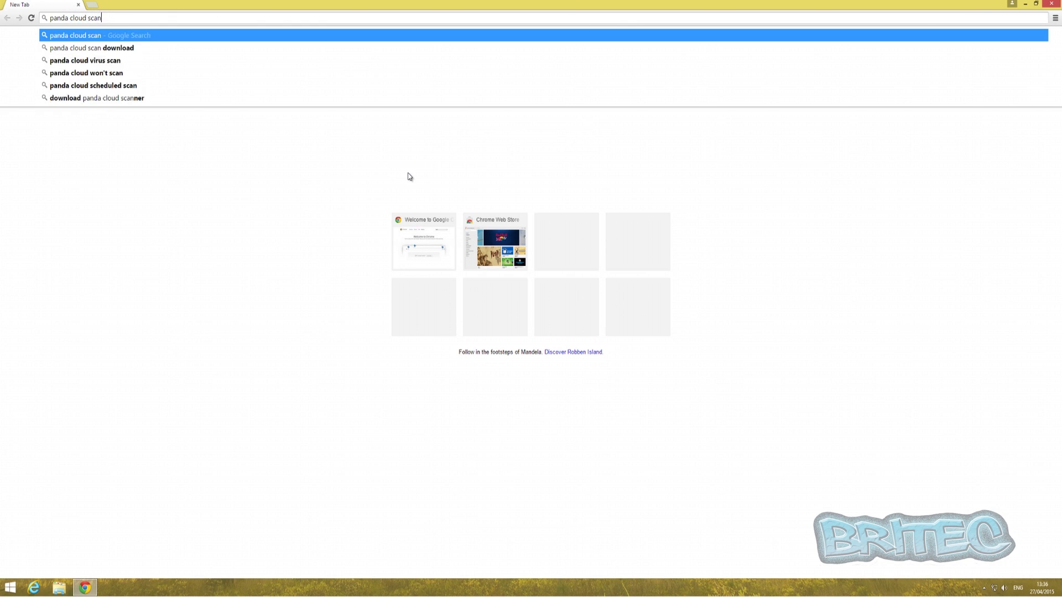
key("Return")
Step: Download the Panda Cloud Cleaner installer from the search results, place it on the desktop, and close Chrome
left_click(114, 145)
left_click(513, 212)
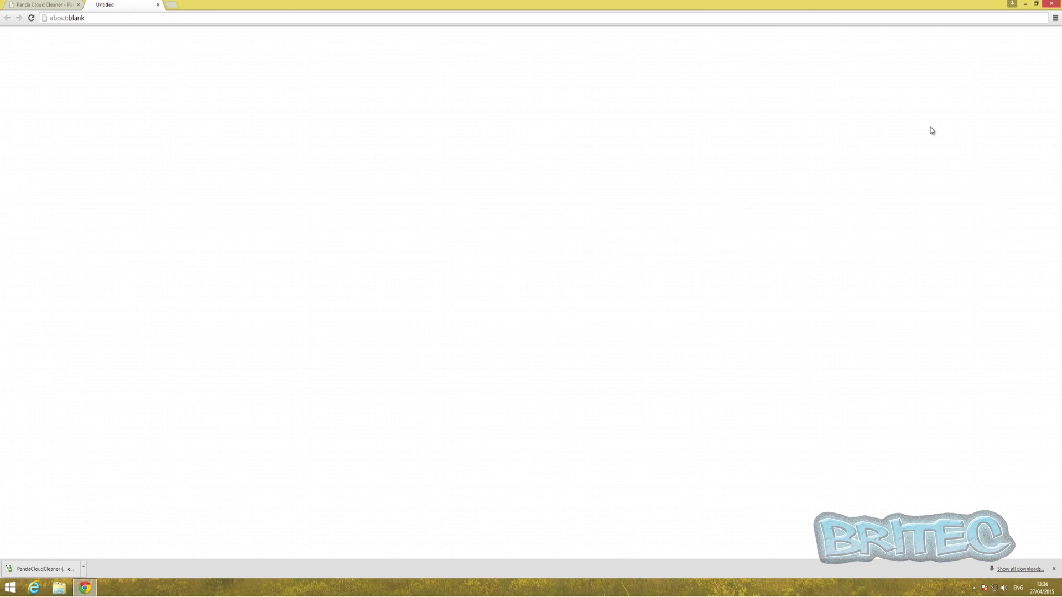
left_click(1036, 3)
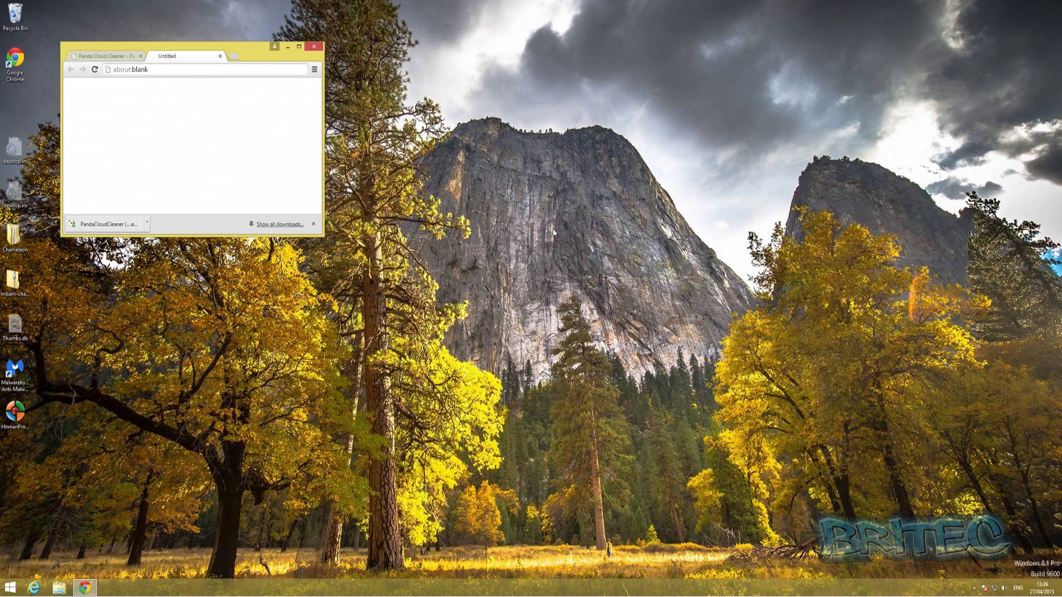
left_click_drag(102, 228, 544, 200)
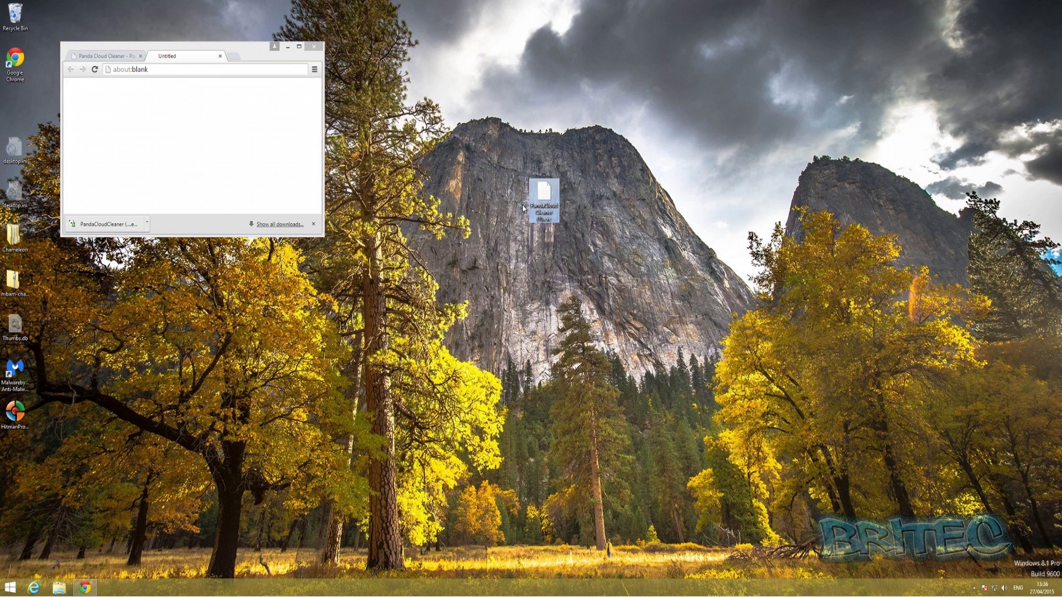
left_click(312, 45)
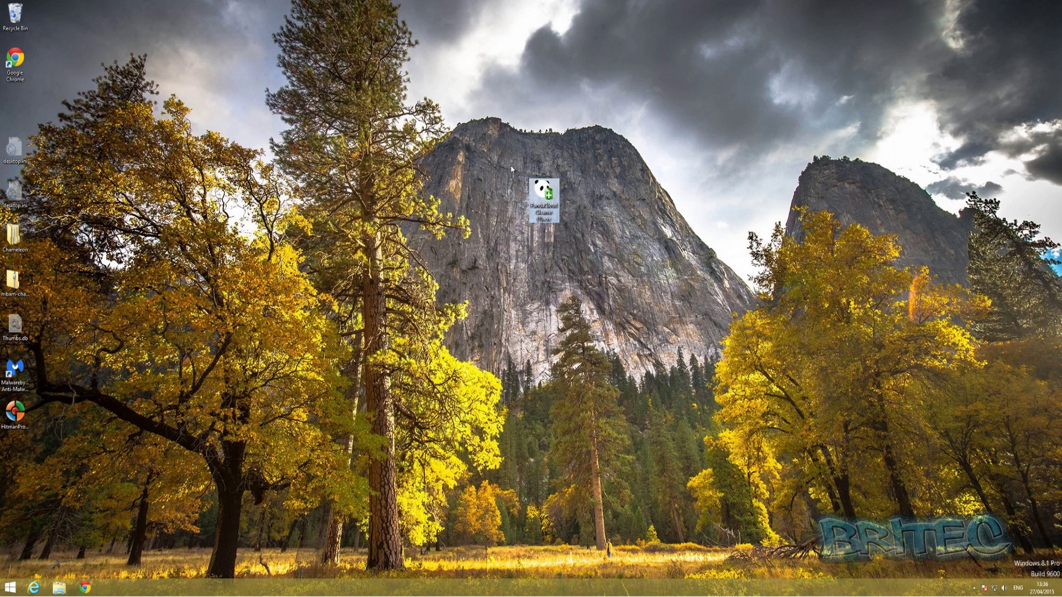
Step: Install Panda Cloud Cleaner from the desktop installer and launch it when setup finishes
double_click(546, 193)
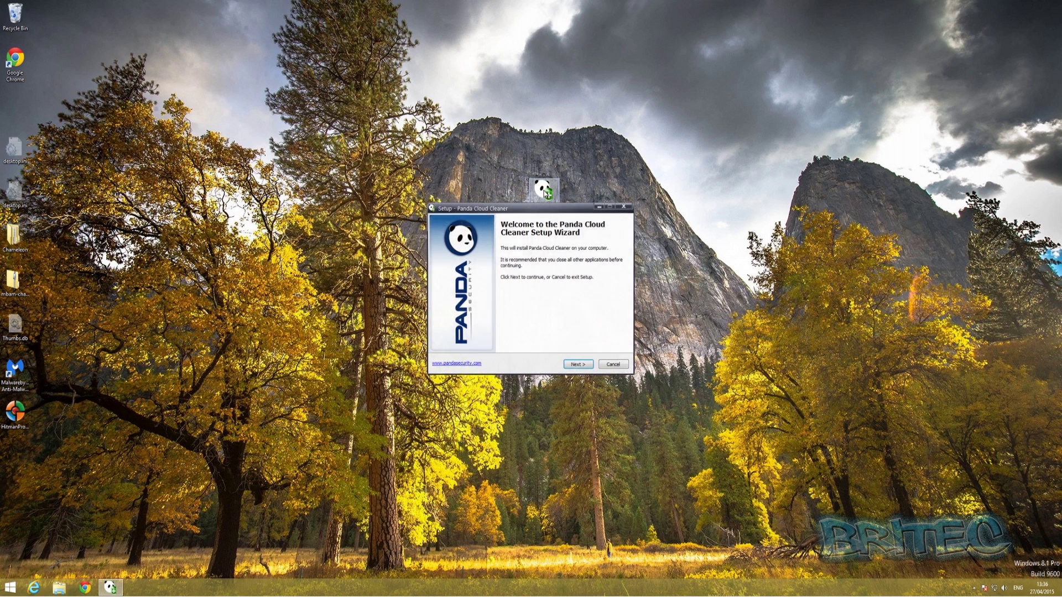
left_click(579, 366)
left_click(578, 366)
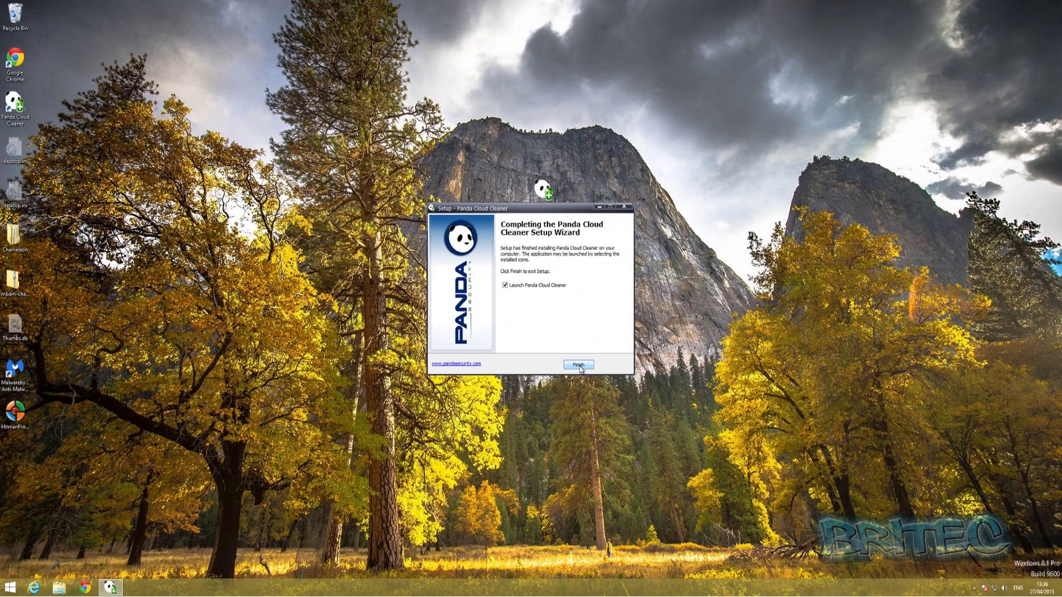
left_click(579, 365)
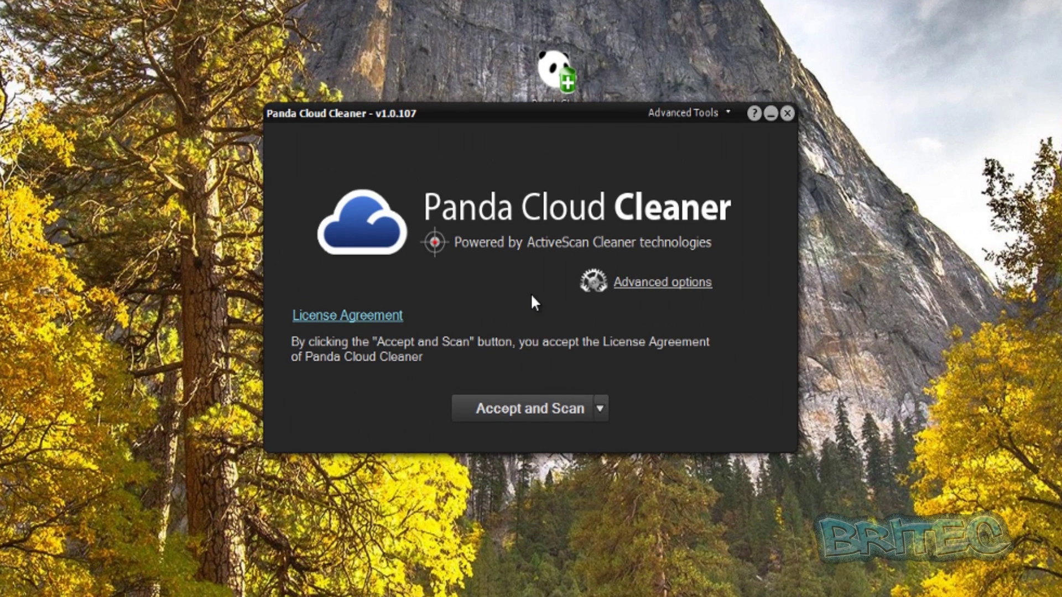
Step: Check the advanced tools and the Trusted Boot option, leave trusted boot scan off, and accept the license to start the scan
left_click(717, 113)
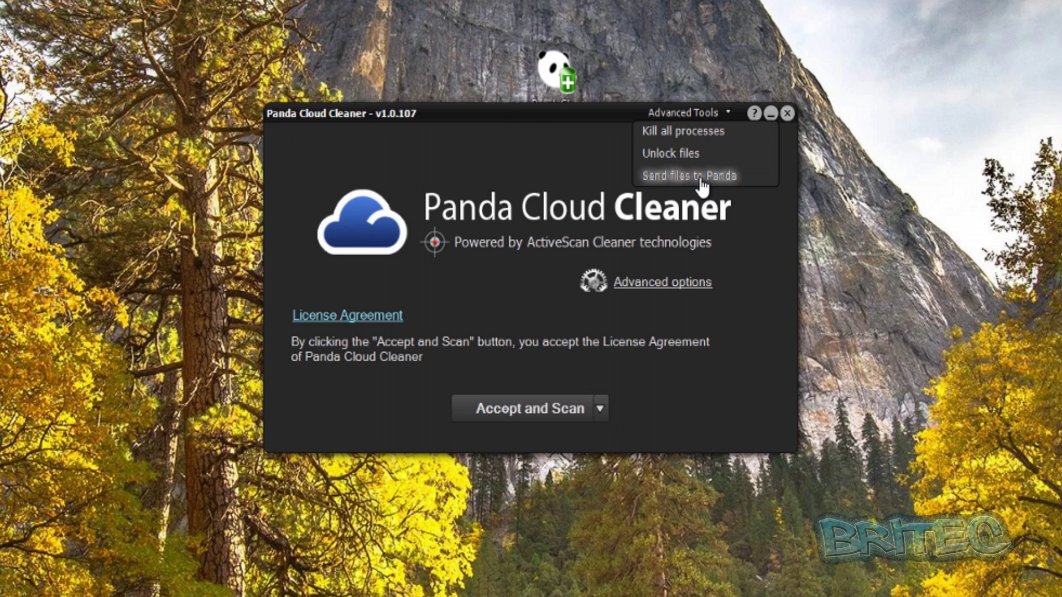
left_click(652, 285)
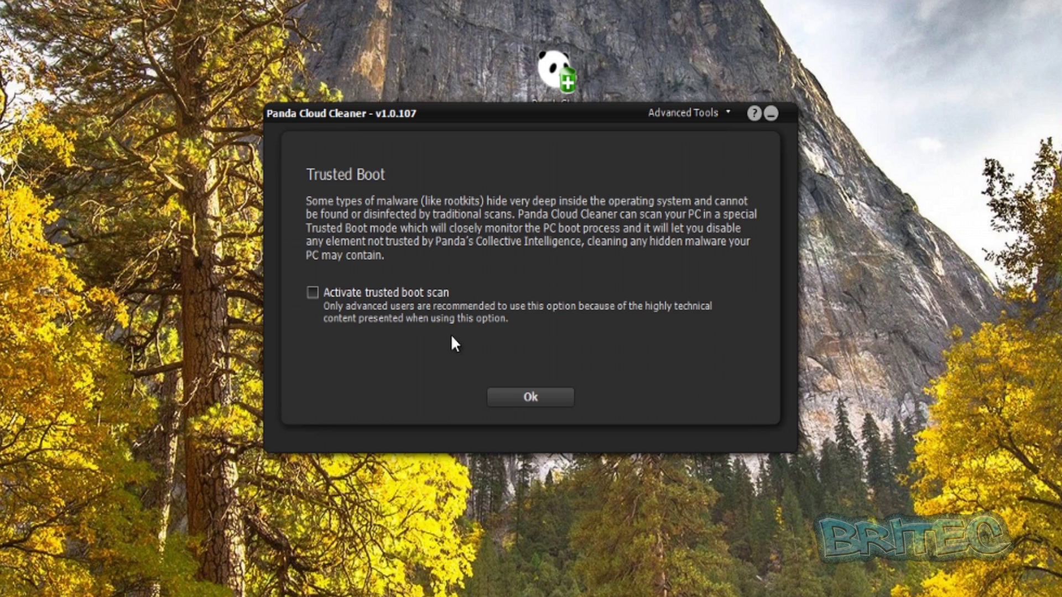
left_click(525, 396)
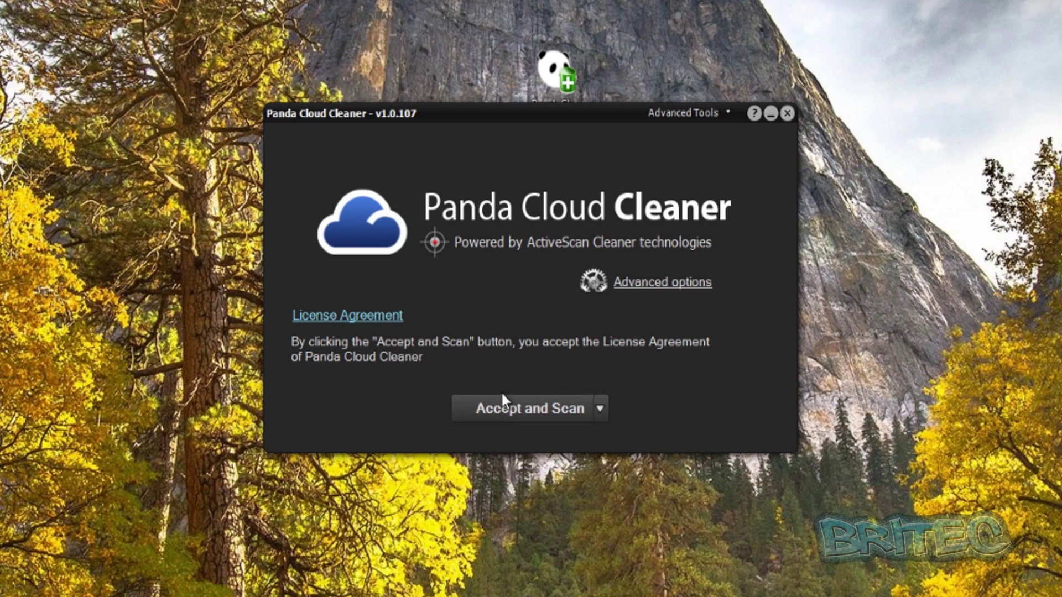
left_click(521, 412)
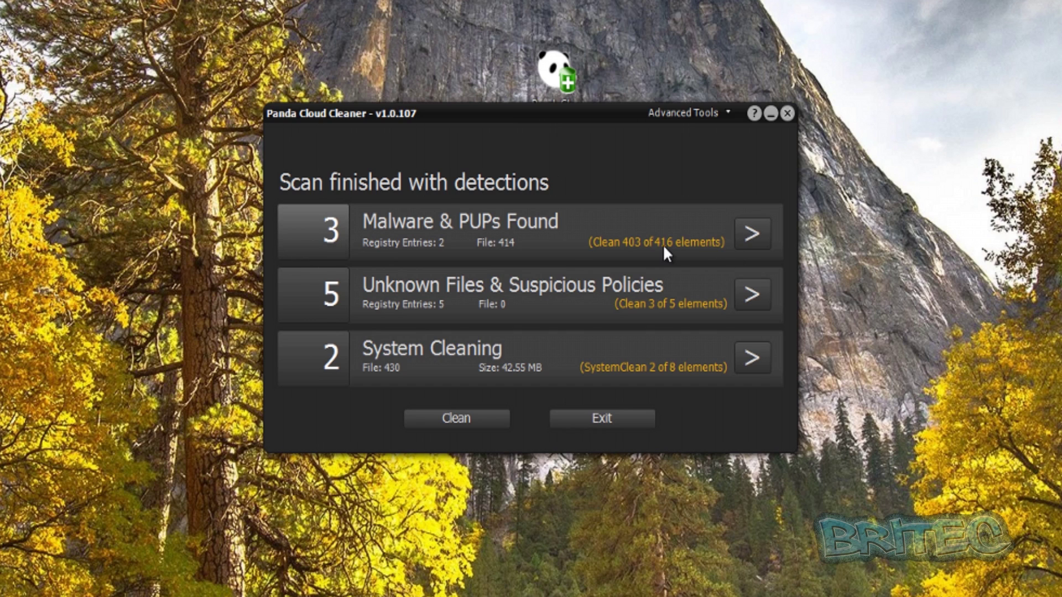
Step: Review the detected malware, suspicious policies and system cleaning items, and clean the preselected detections
left_click(750, 231)
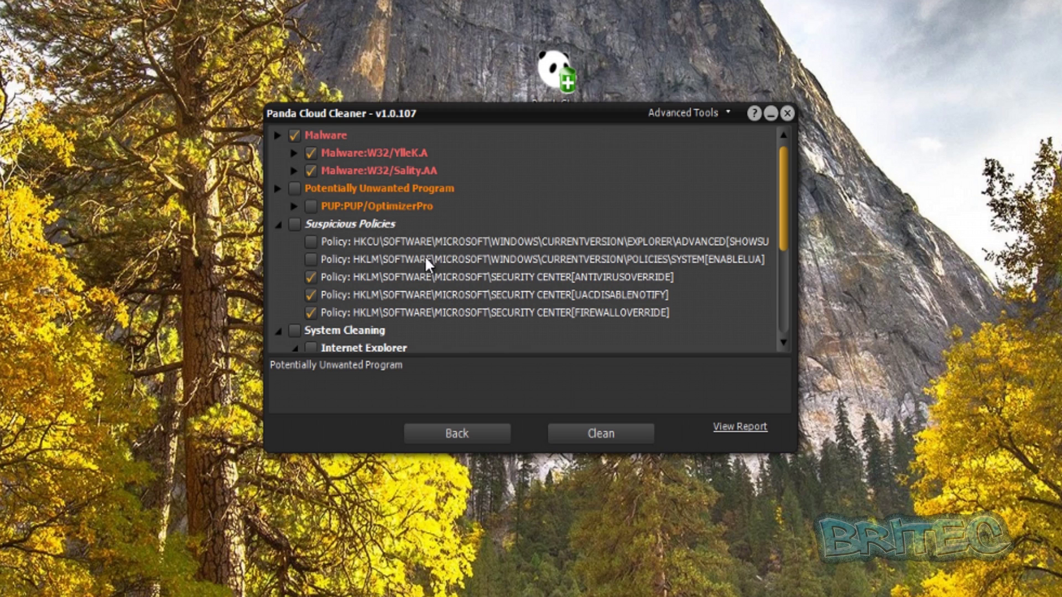
scroll(463, 287, "down", 3)
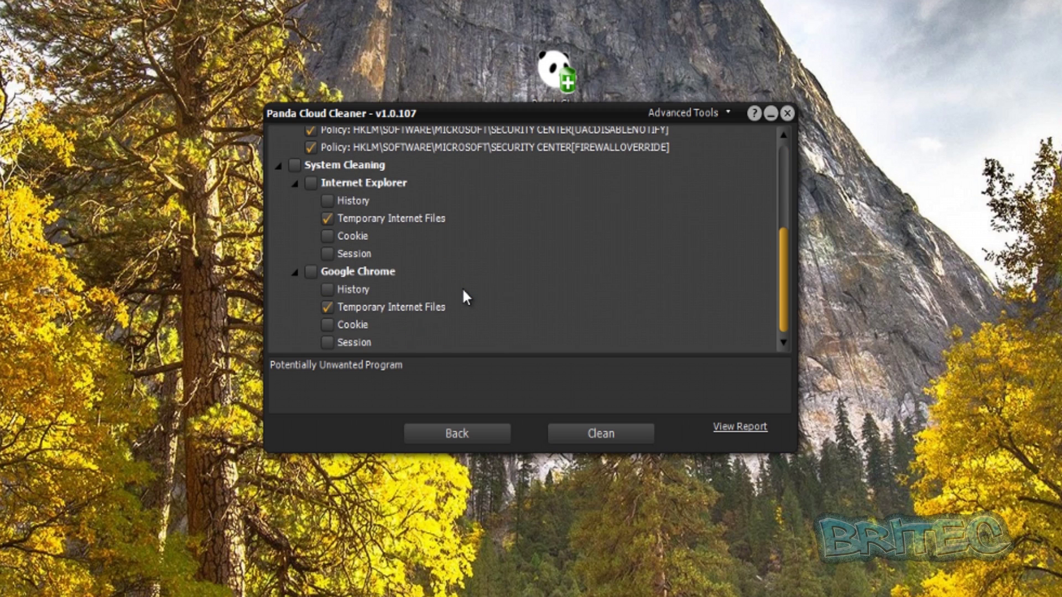
scroll(462, 288, "up", 4)
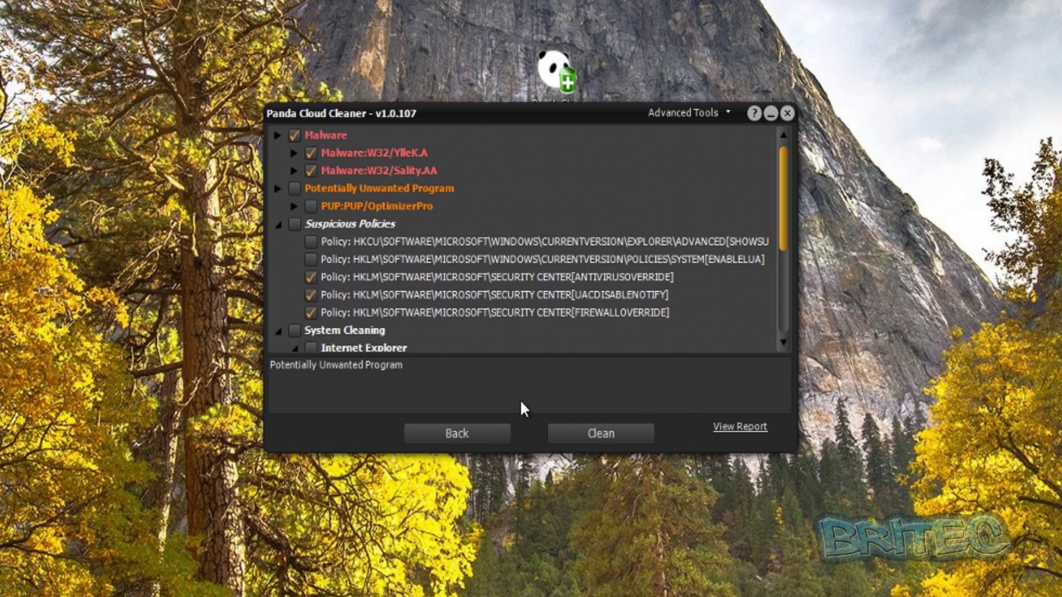
left_click(604, 435)
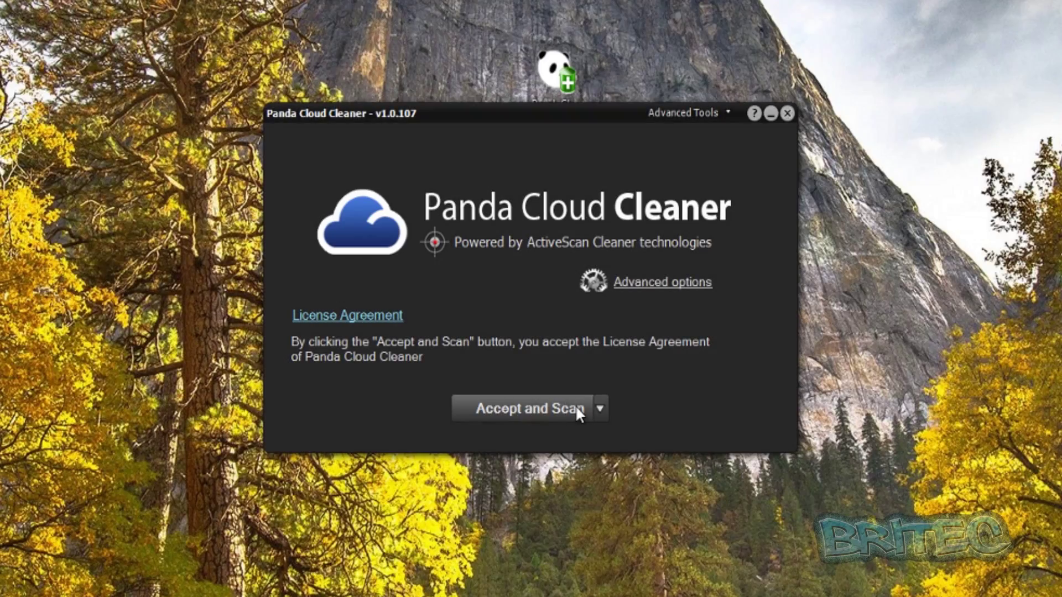
Step: Run a second Panda scan and include PUP/OptimizerPro plus the SHOWSUPERHIDDEN and ENABLELUA policies among the items to clean
left_click(577, 410)
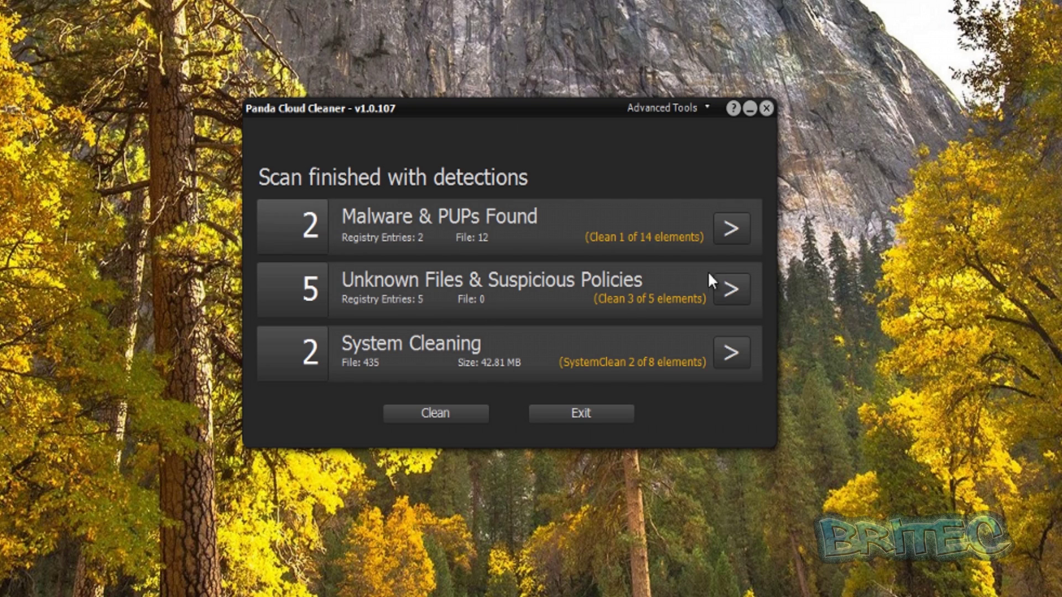
left_click(731, 240)
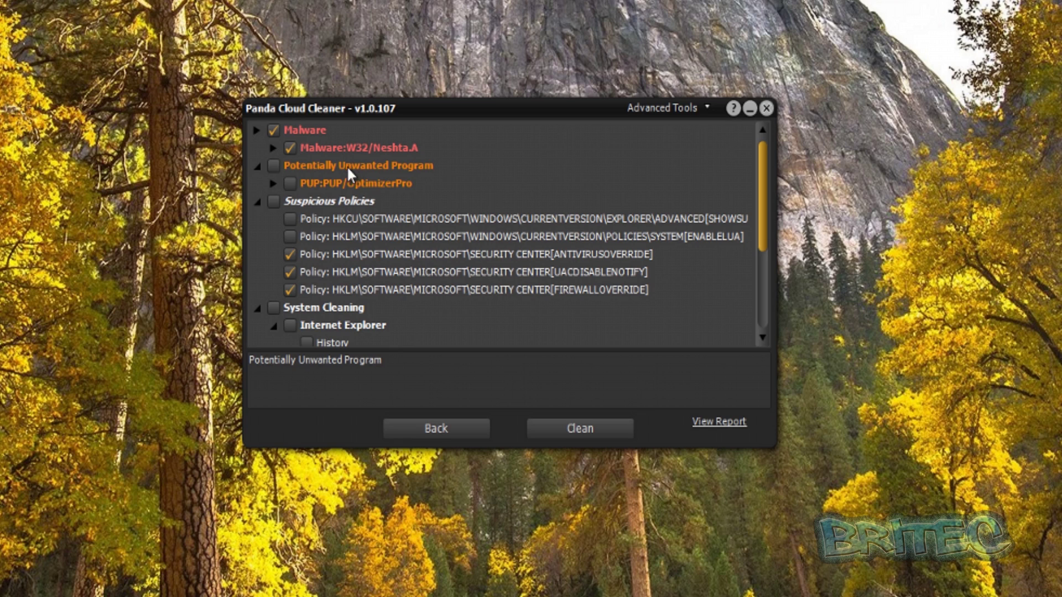
left_click(269, 179)
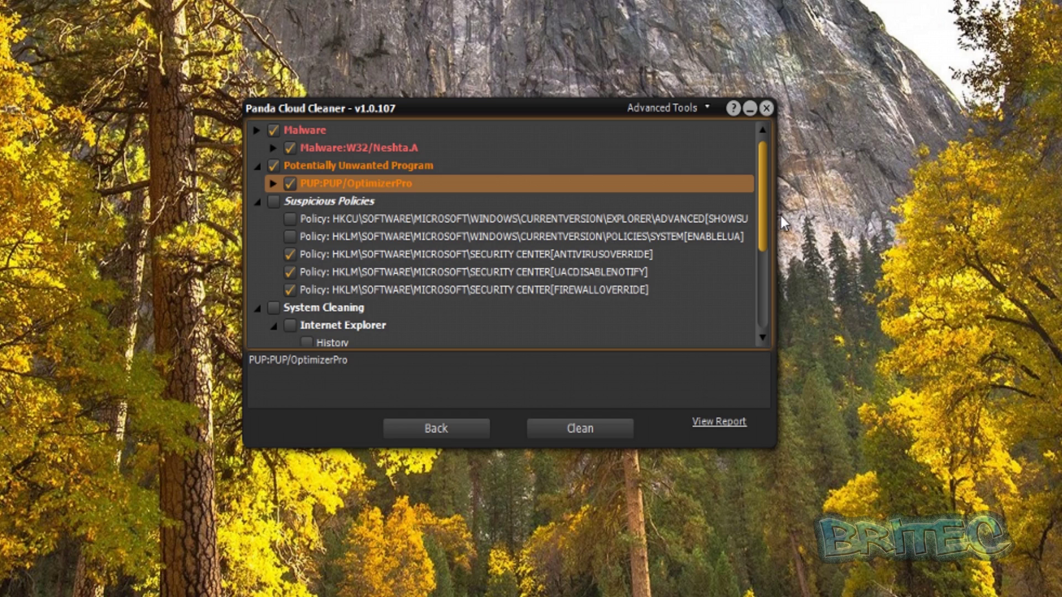
left_click(716, 219)
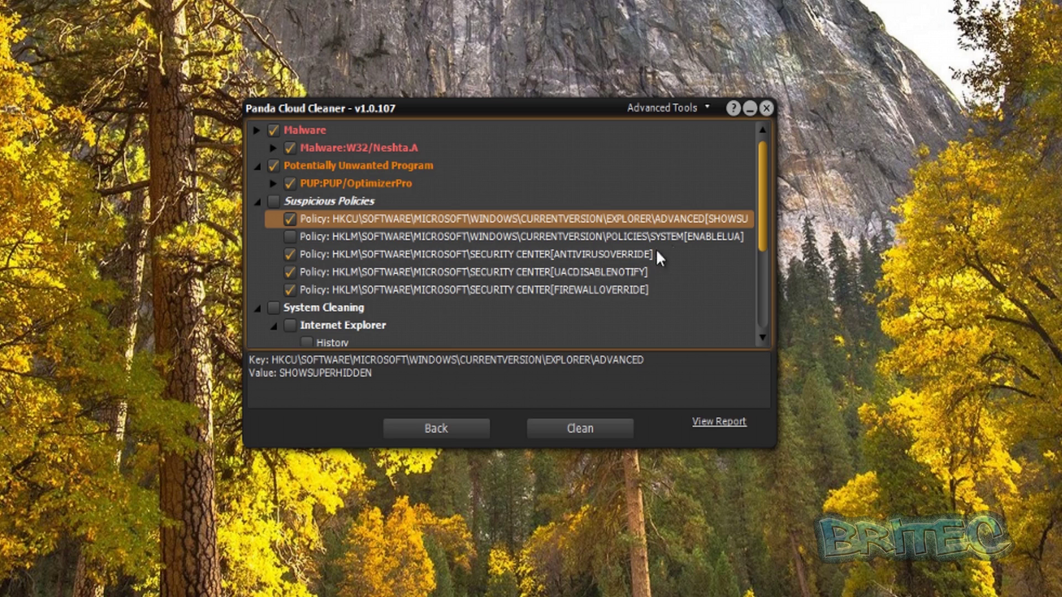
left_click(290, 238)
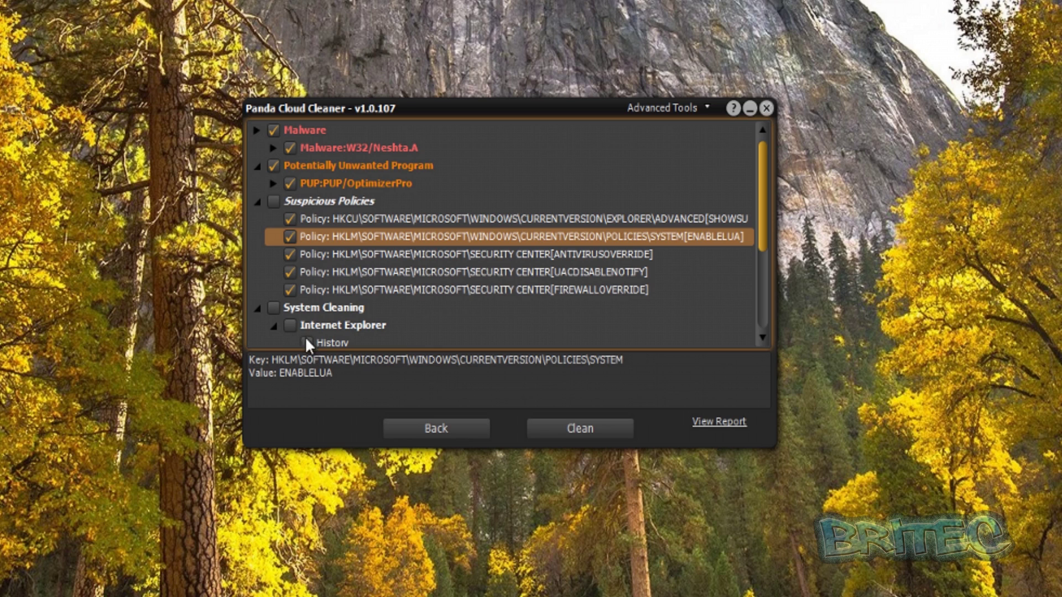
Step: Include all System Cleaning items for Internet Explorer and Google Chrome, and clean everything selected
scroll(313, 325, "down", 3)
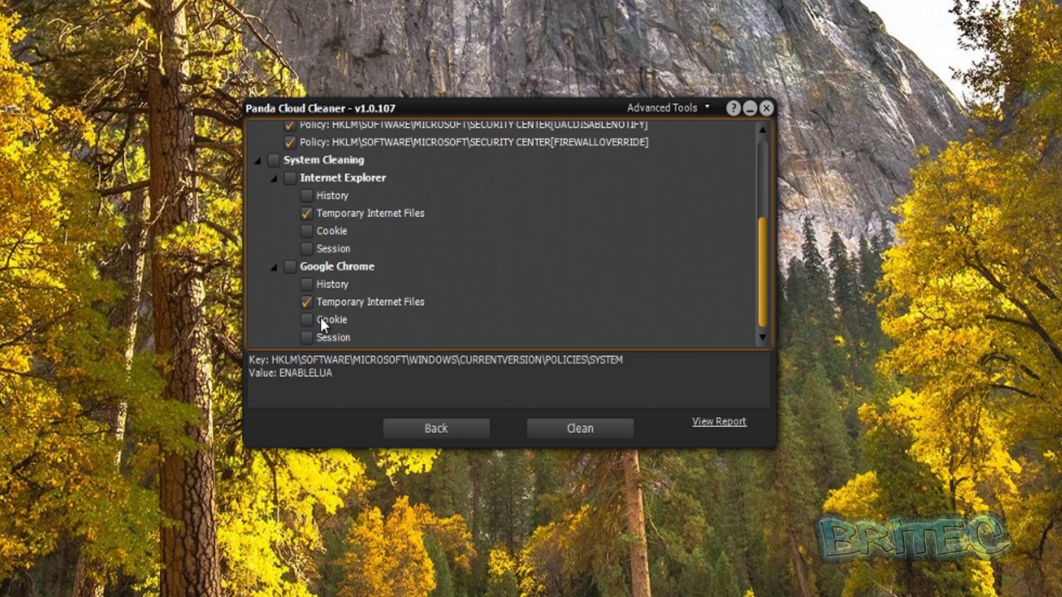
left_click(291, 183)
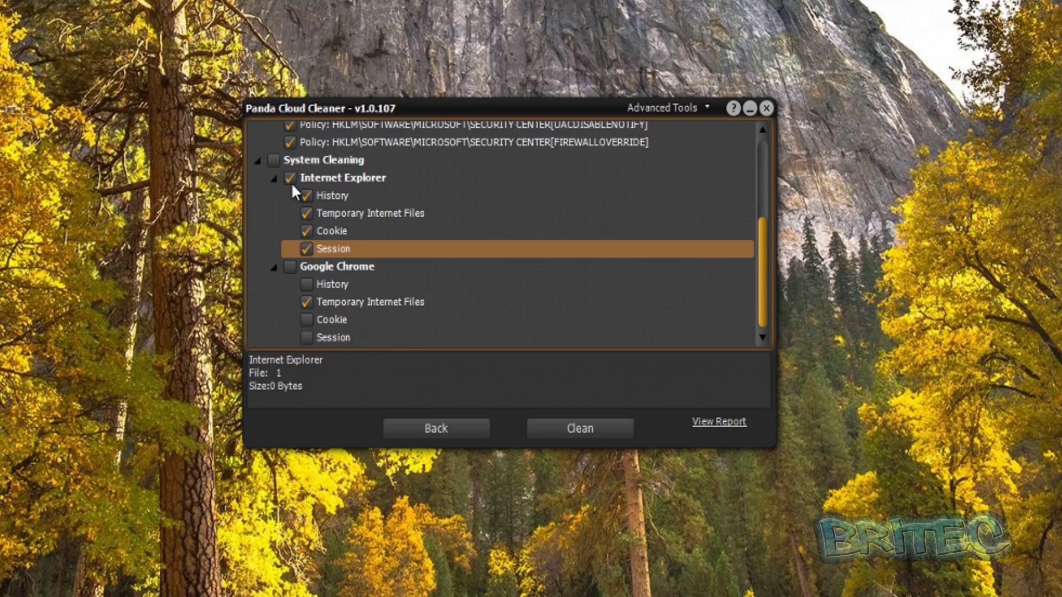
left_click(274, 160)
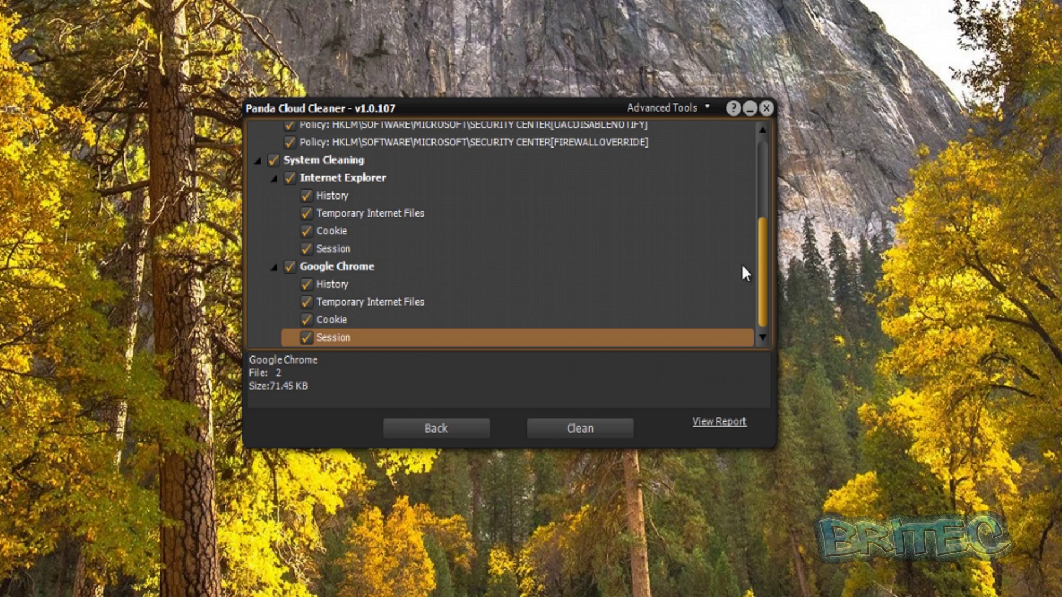
left_click(582, 425)
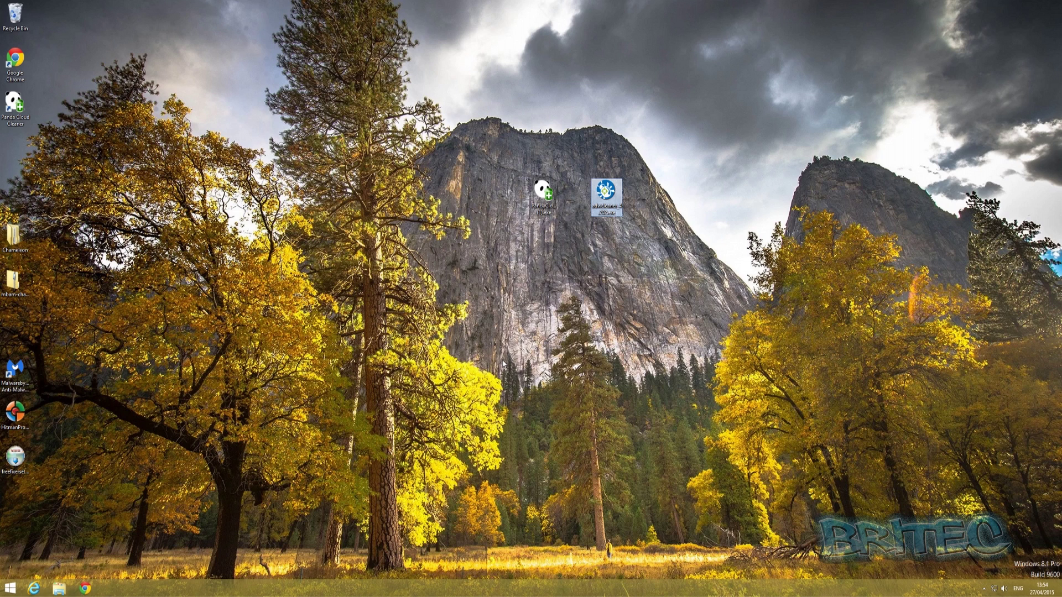
Step: Run AdwCleaner 4.202 from the desktop with administrator permission and accept its terms of use
double_click(606, 193)
right_click(606, 190)
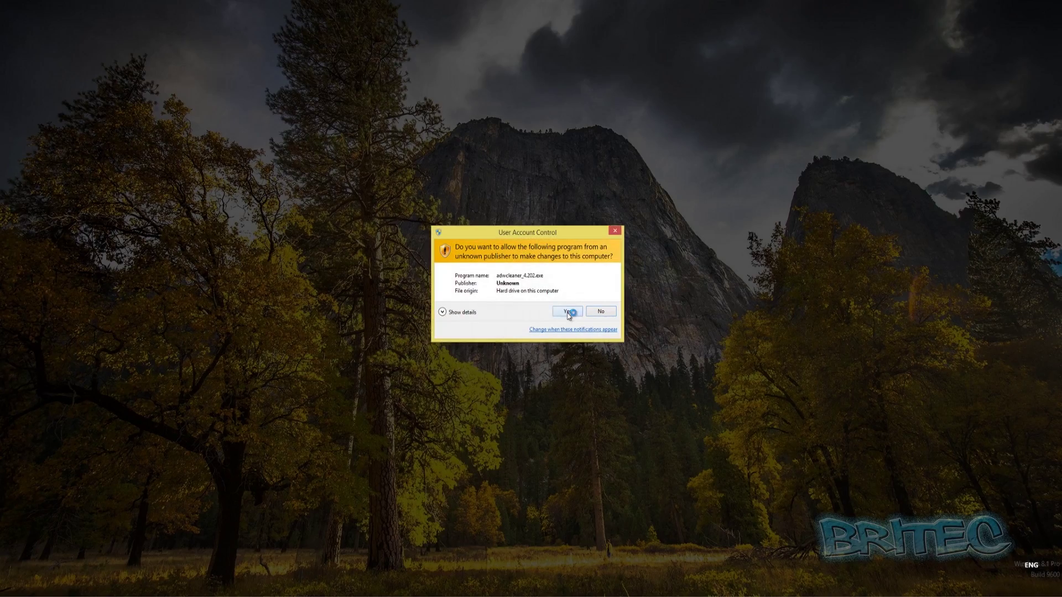
left_click(567, 313)
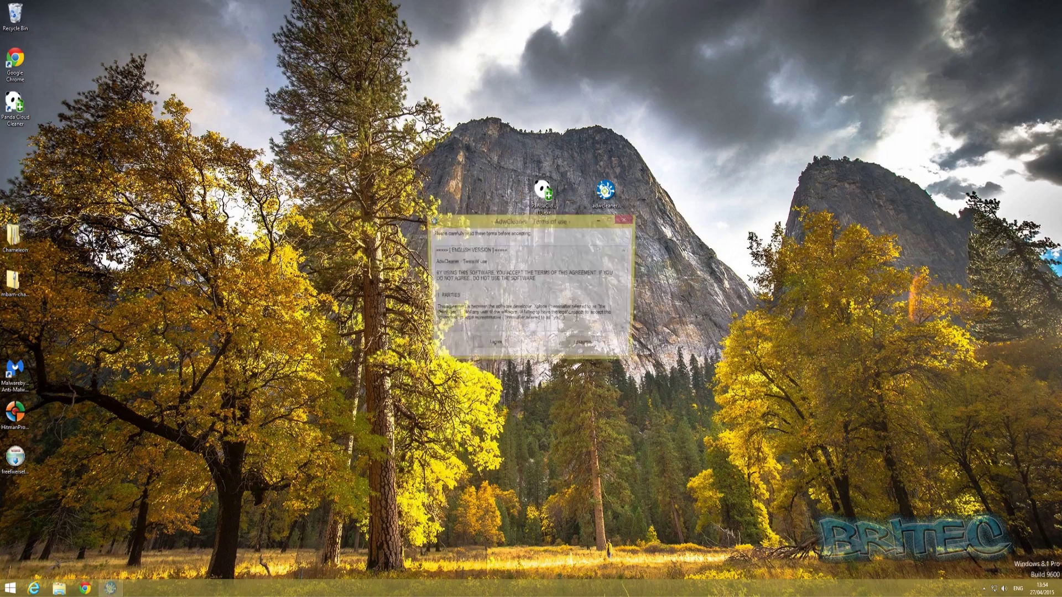
left_click(509, 350)
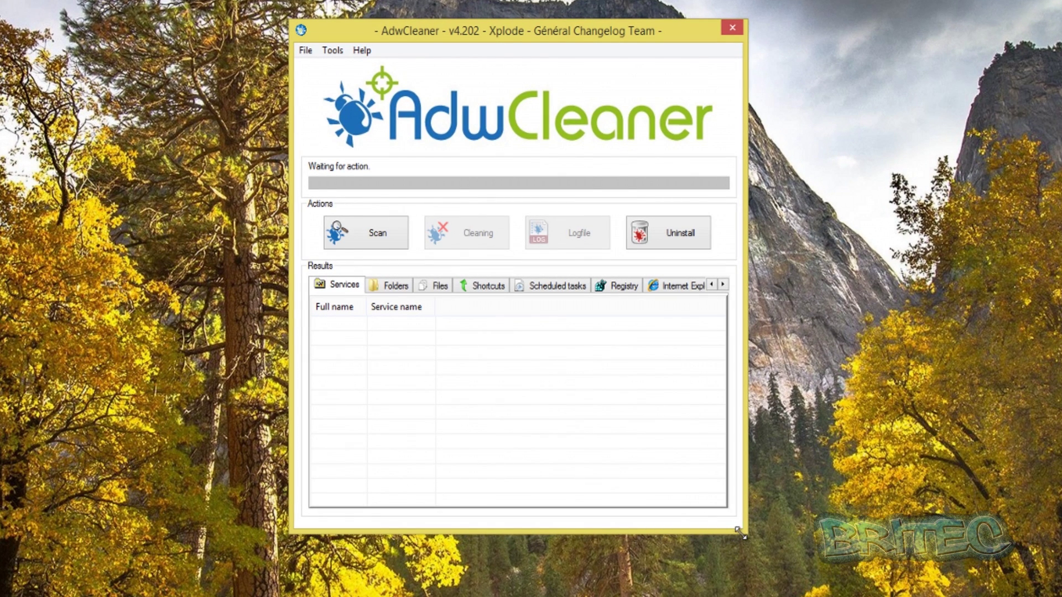
Step: Widen the AdwCleaner window and scan the computer for adware
left_click_drag(741, 534, 769, 518)
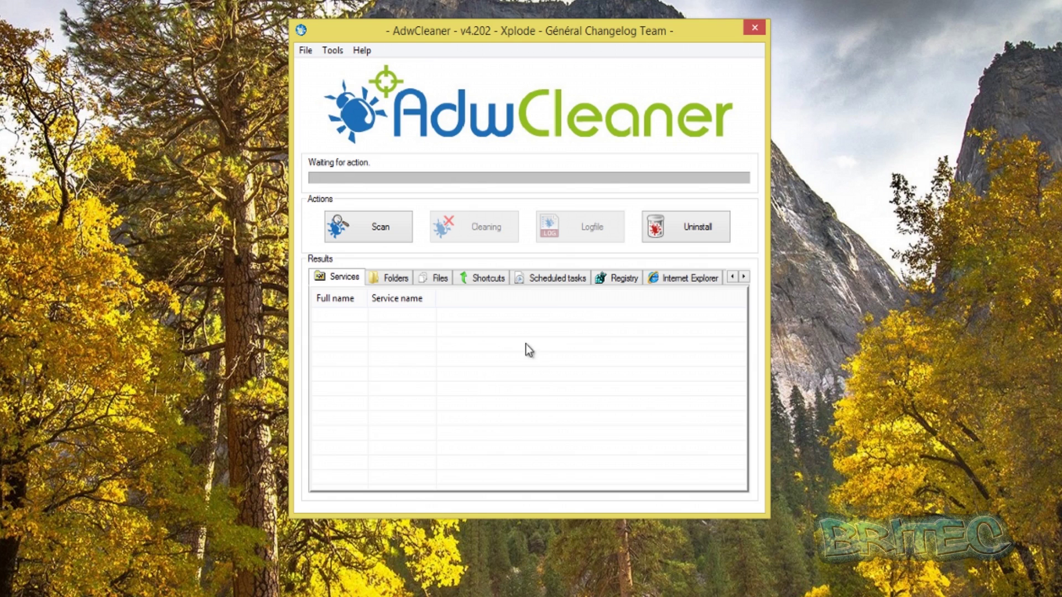
left_click(361, 233)
left_click(365, 234)
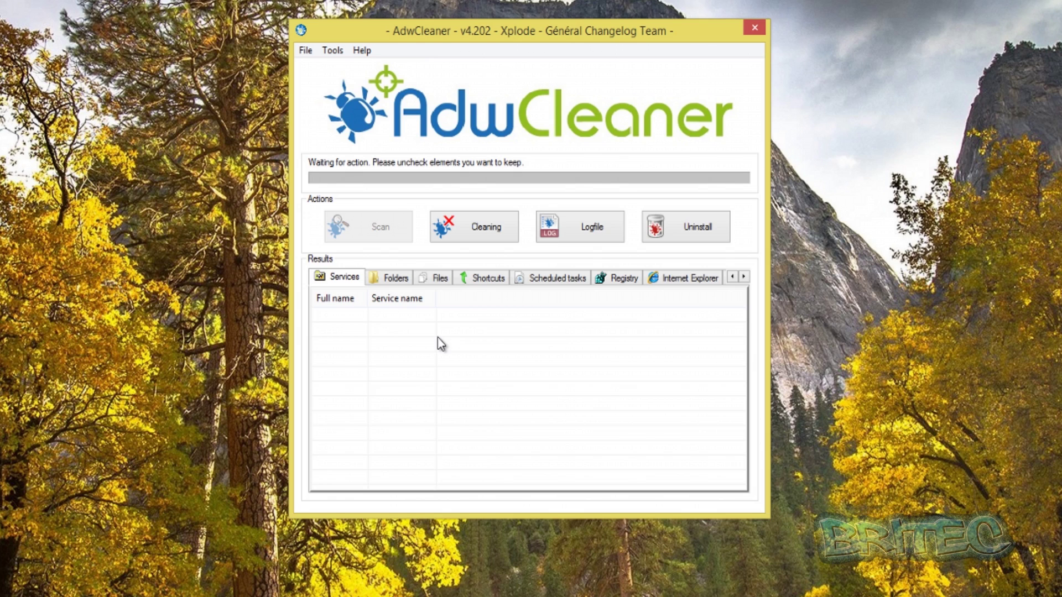
Step: Review the detected folders, files, shortcuts, scheduled tasks, registry keys and the Internet Explorer, Firefox and Chrome entries in the scan results
left_click(396, 281)
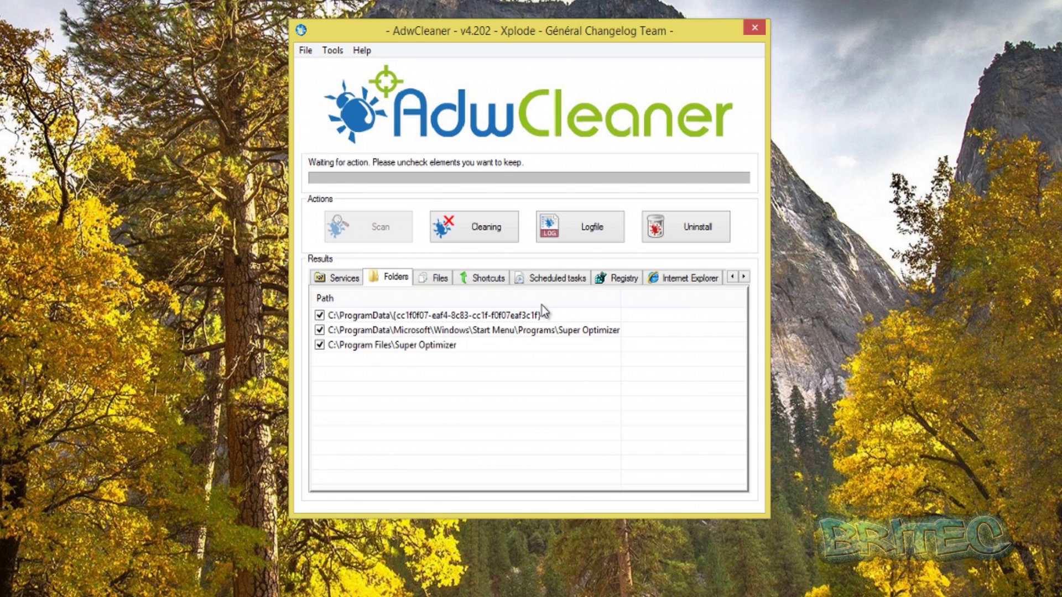
left_click(449, 280)
left_click(481, 280)
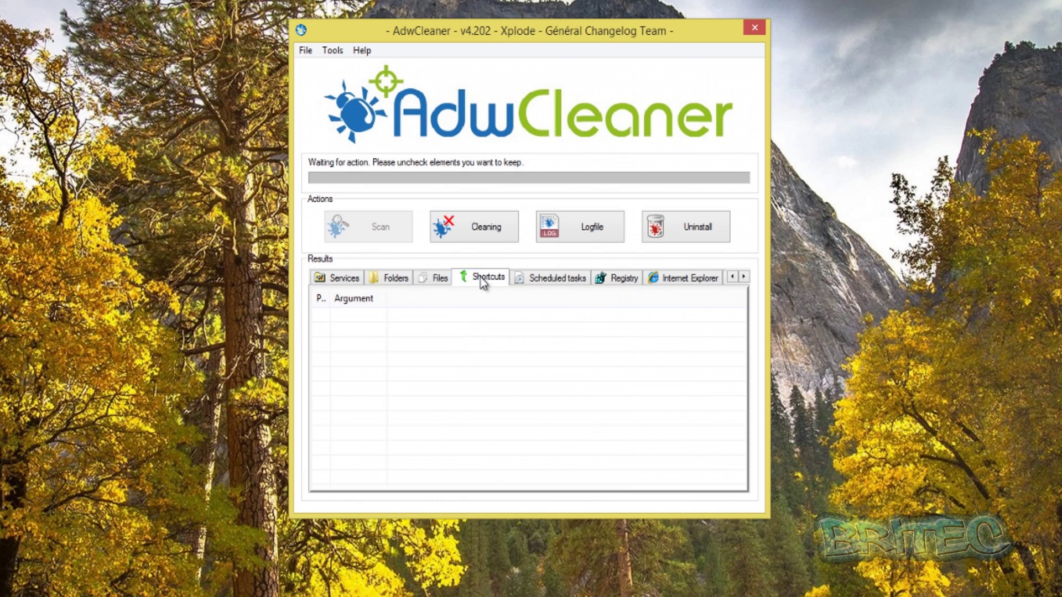
left_click(516, 282)
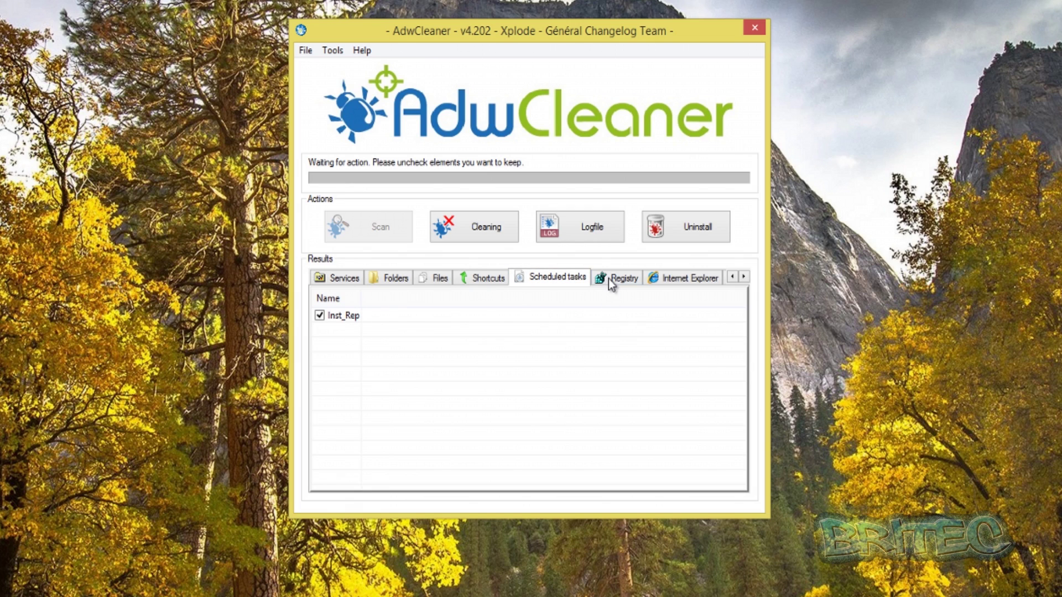
left_click(609, 279)
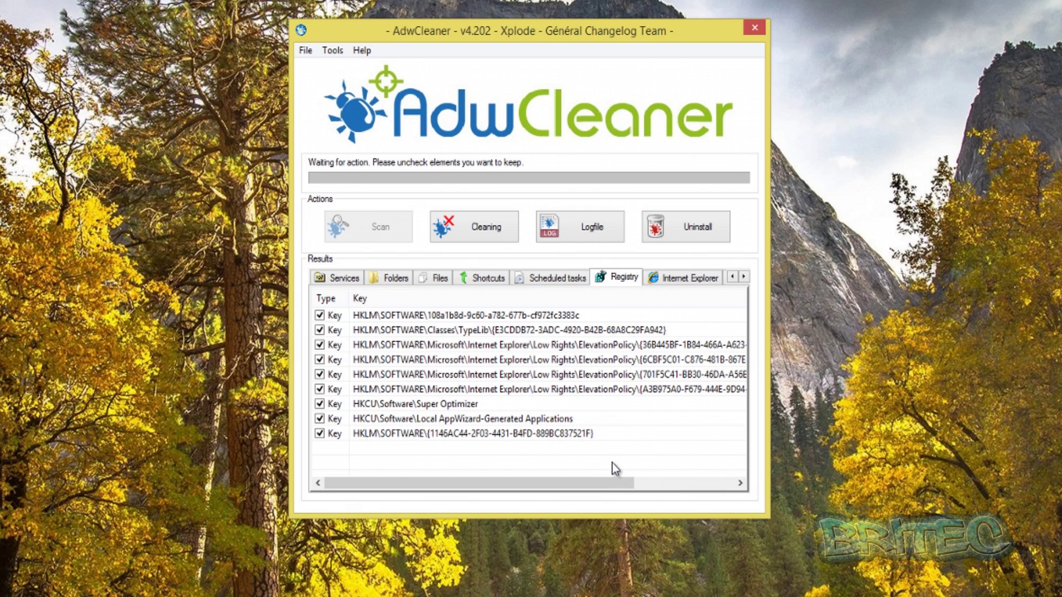
left_click(678, 281)
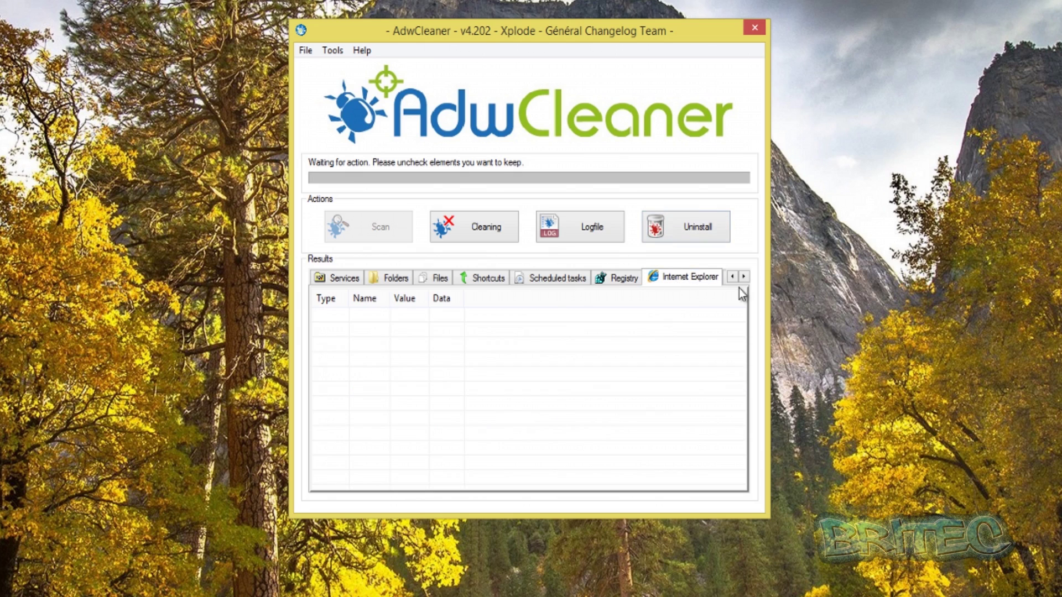
left_click(745, 277)
left_click(692, 277)
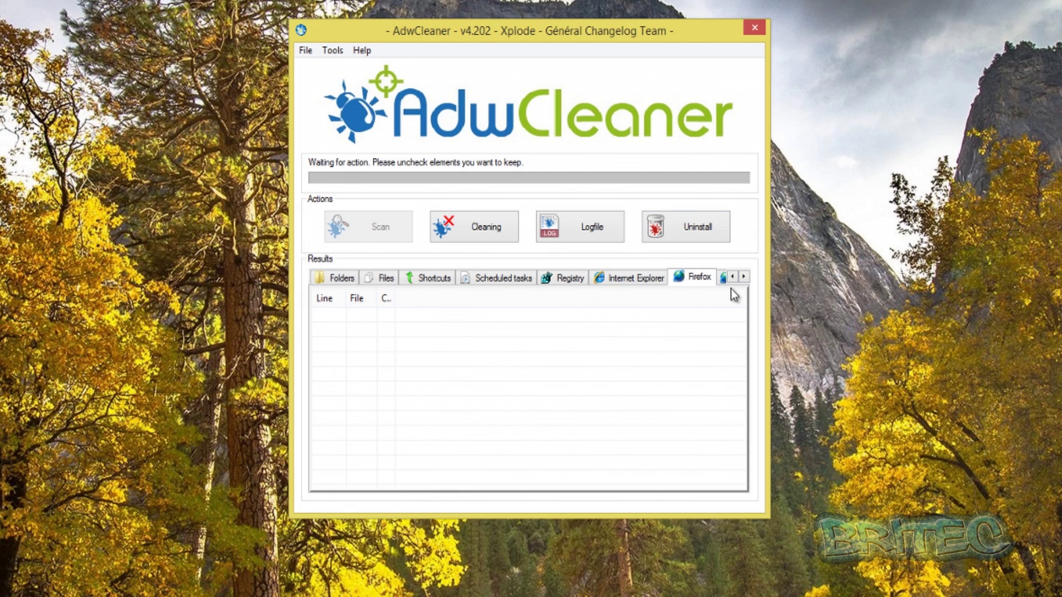
left_click(744, 277)
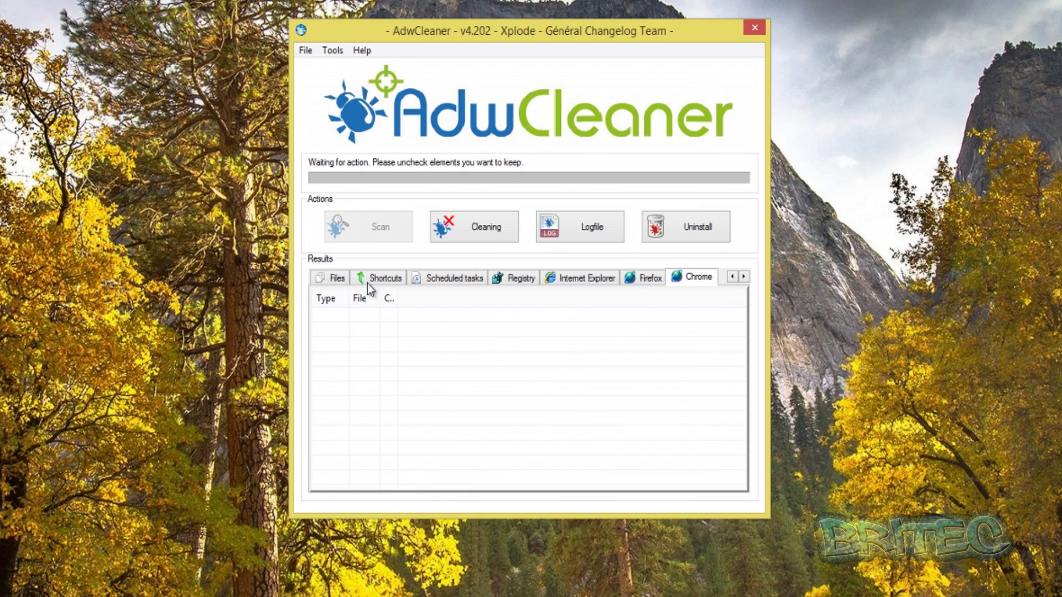
Step: Clean all the detected adware items and restart the computer to complete the removal
left_click(505, 234)
left_click(584, 336)
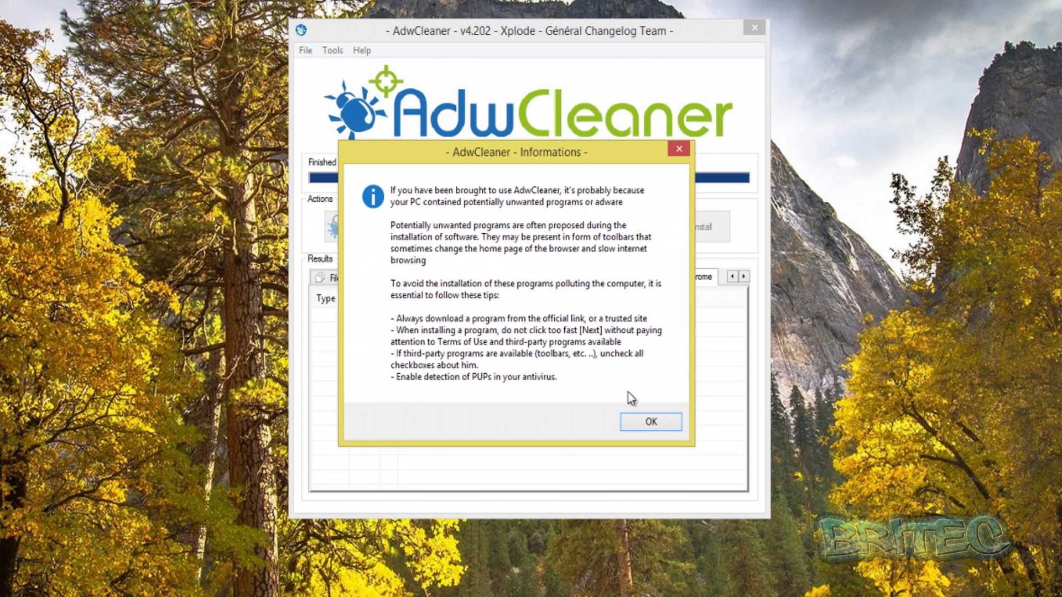
left_click(641, 425)
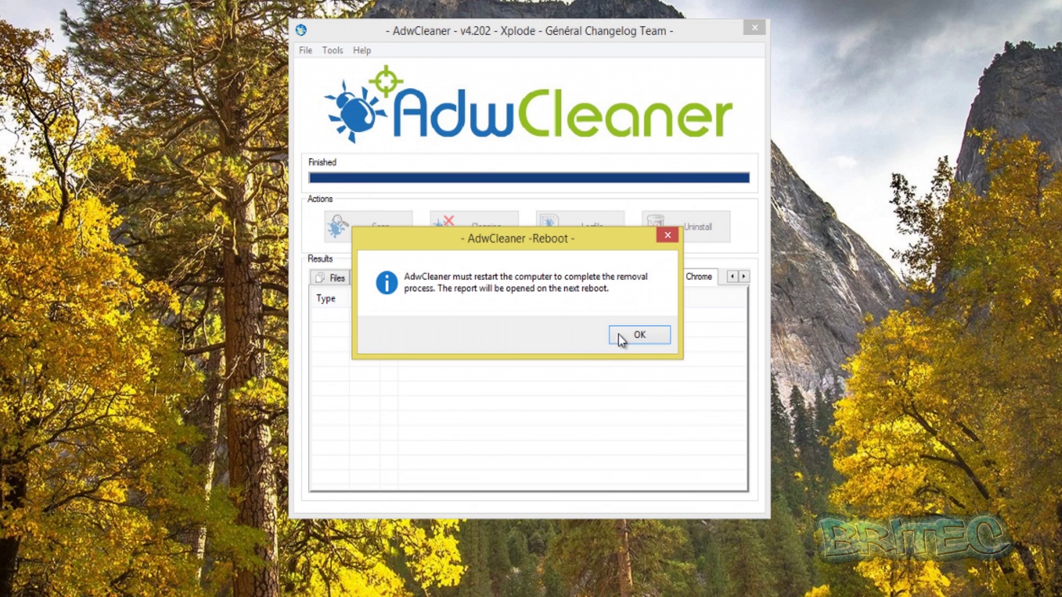
left_click(638, 335)
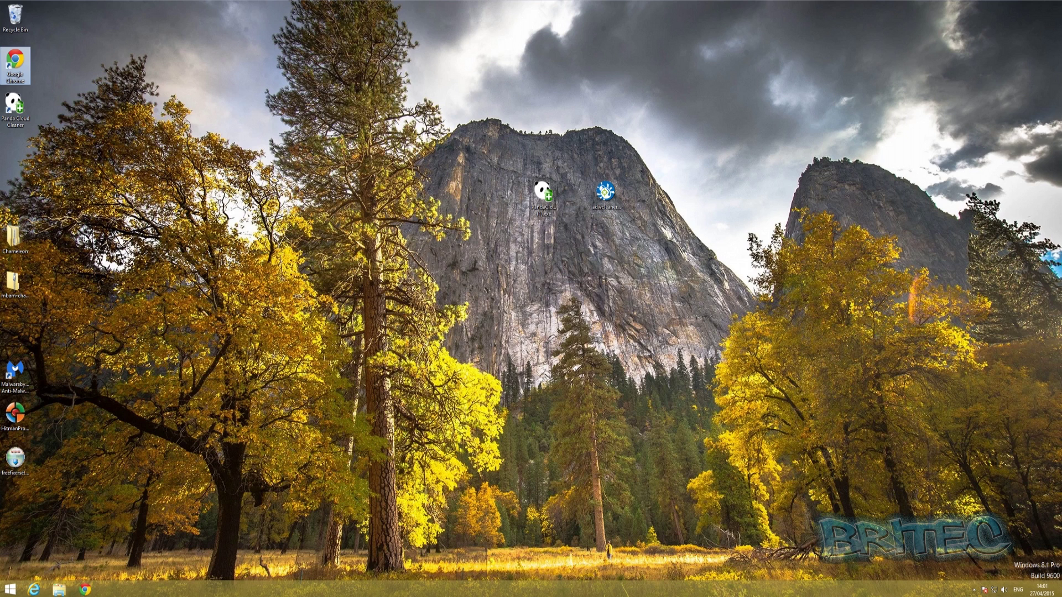
Step: Switch to Google Chrome, reset its settings to their original defaults, and close the browser
double_click(19, 64)
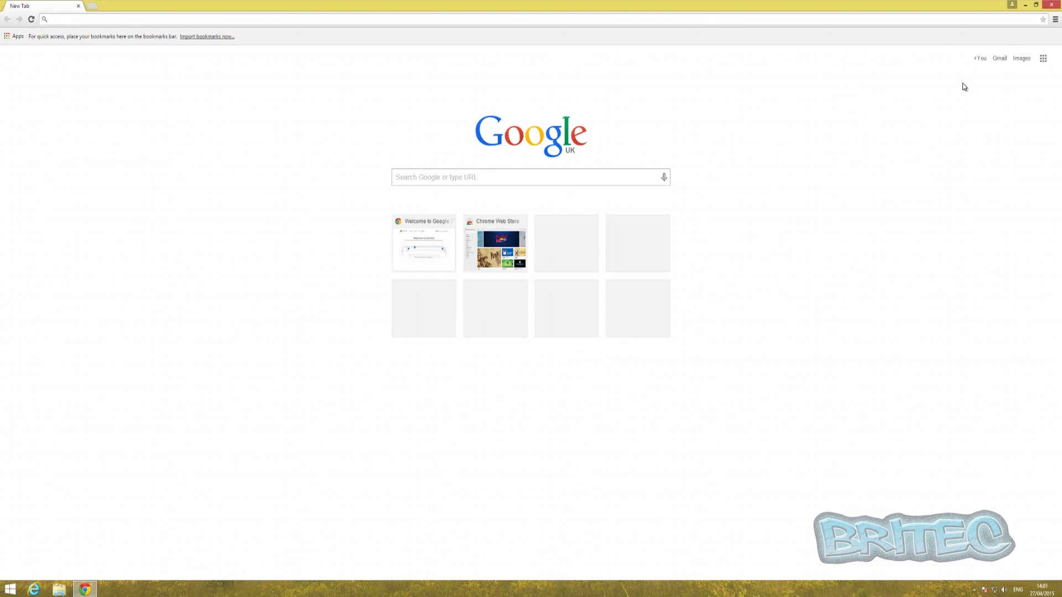
left_click(1054, 19)
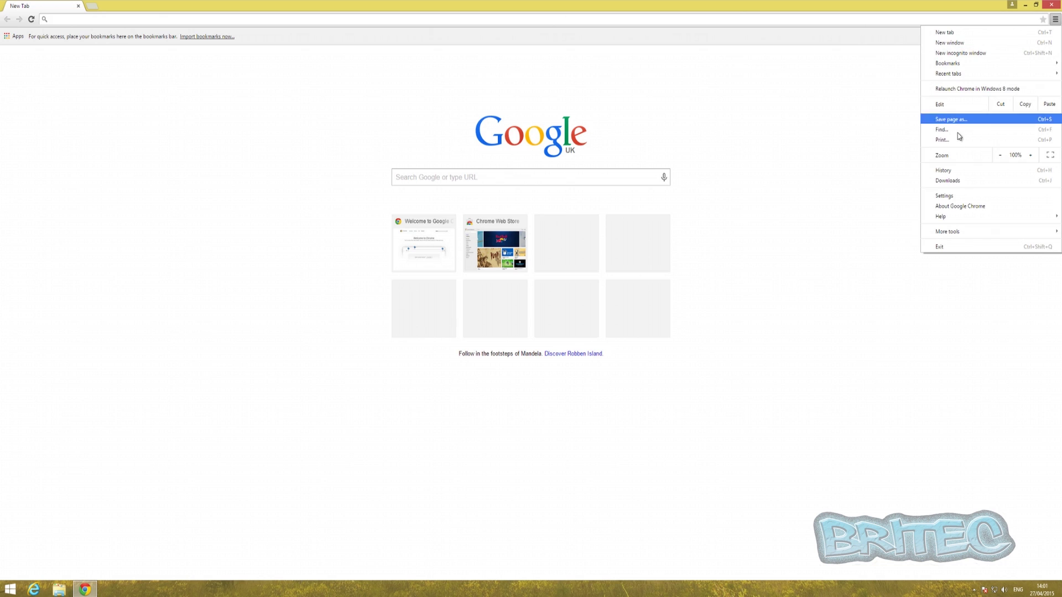
left_click(955, 200)
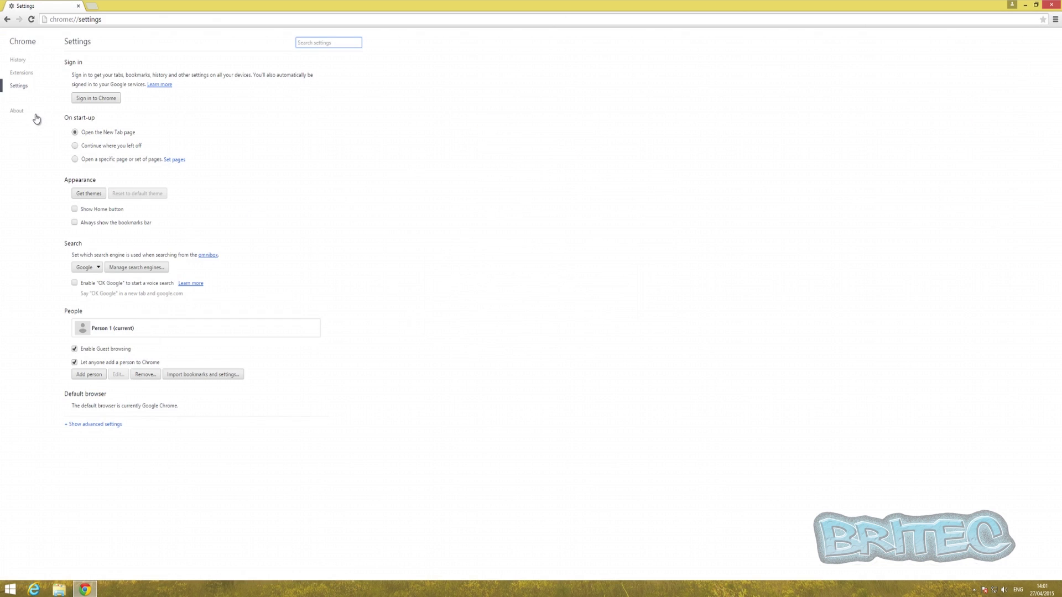
left_click(83, 425)
scroll(201, 454, "down", 9)
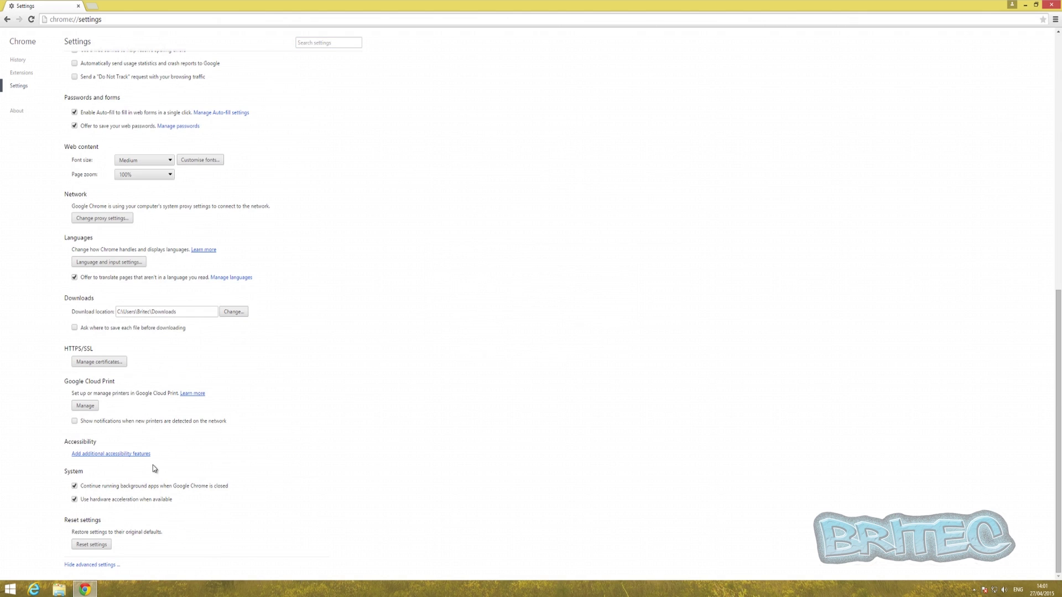
left_click(91, 544)
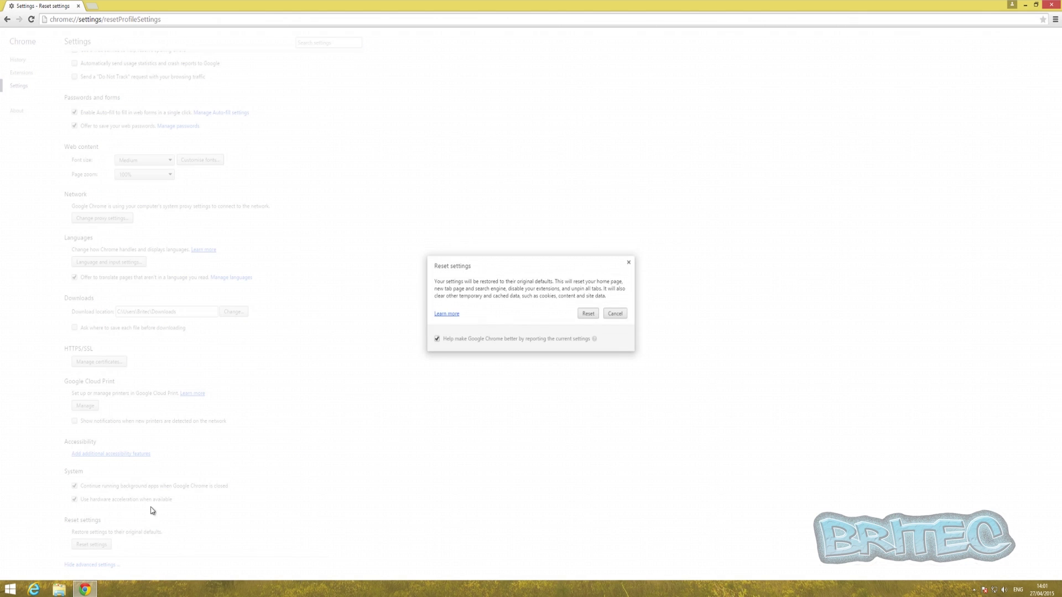
left_click(437, 339)
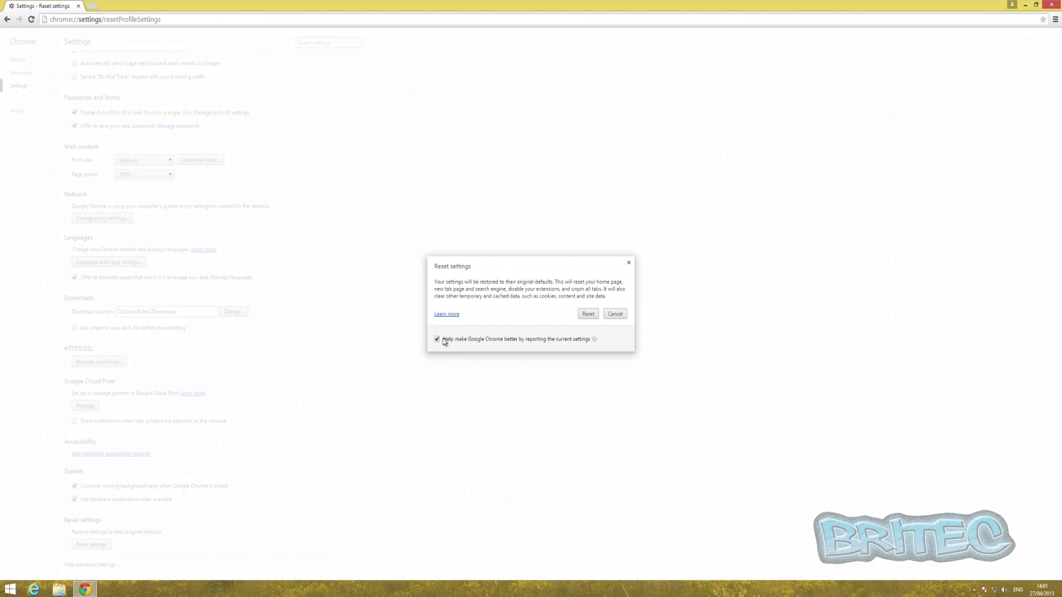
left_click(588, 315)
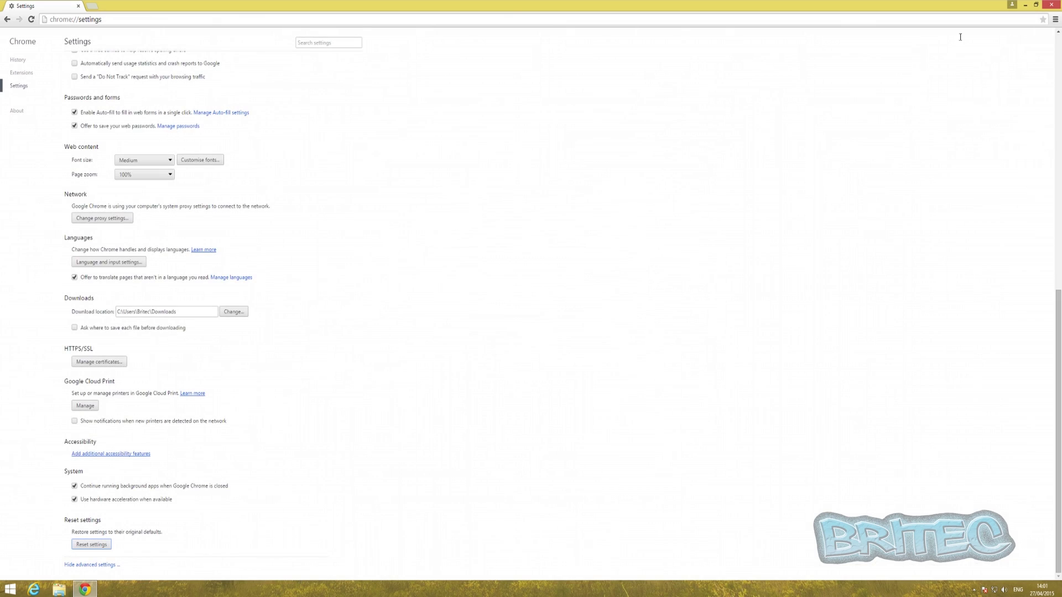
left_click(1052, 7)
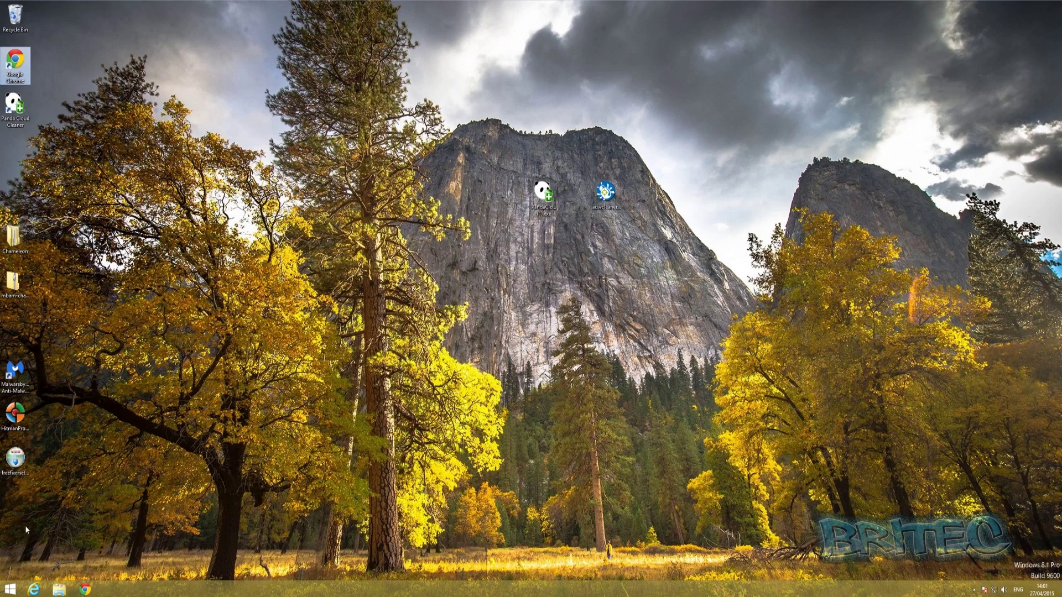
Step: Switch to Internet Explorer, reset all its settings with personal settings deleted, and close the browser
left_click(34, 589)
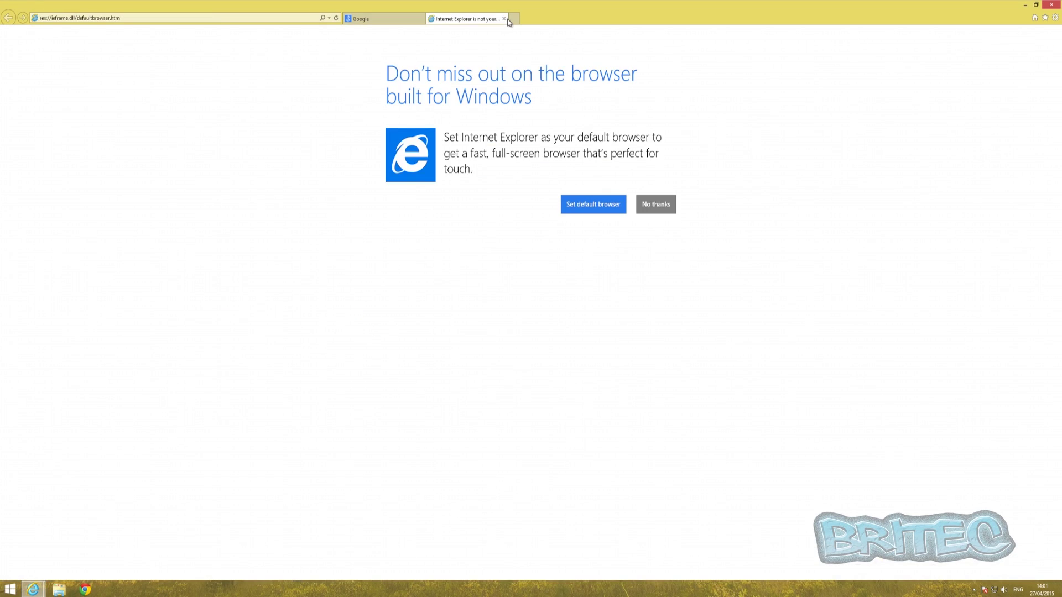
left_click(504, 19)
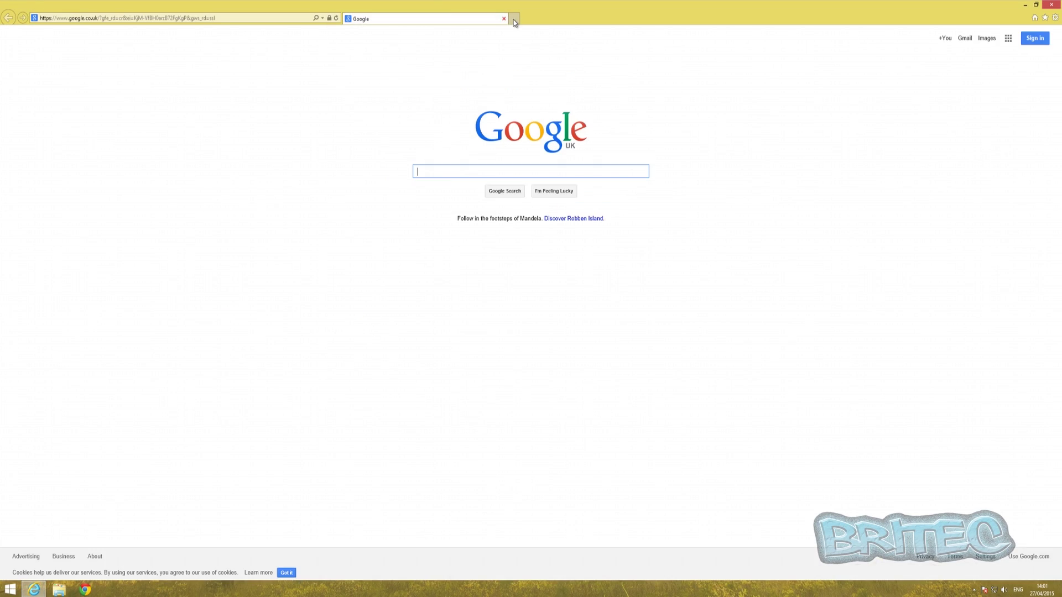
left_click(1055, 17)
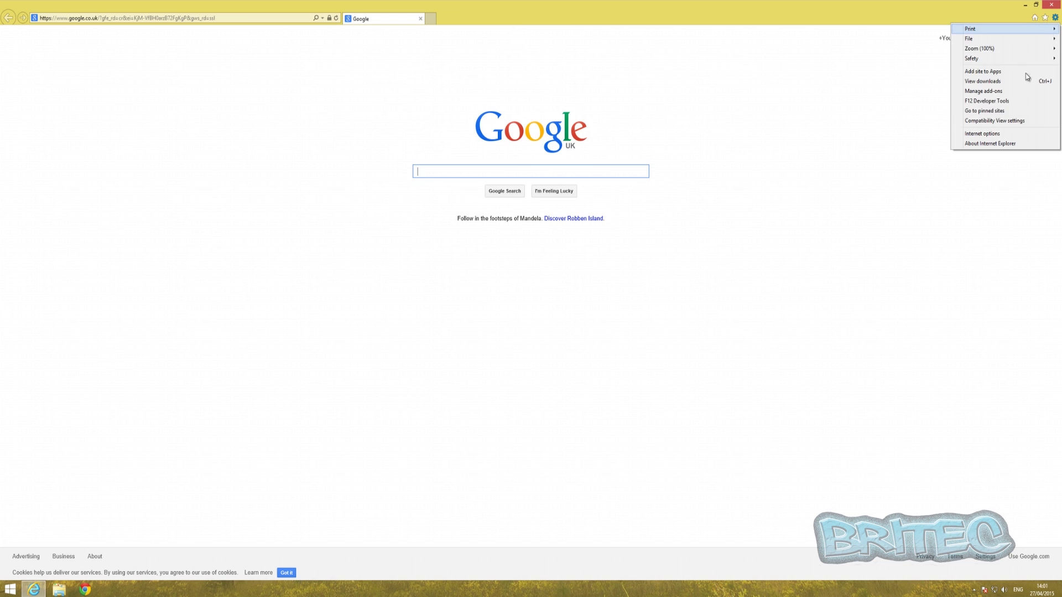
left_click(1000, 130)
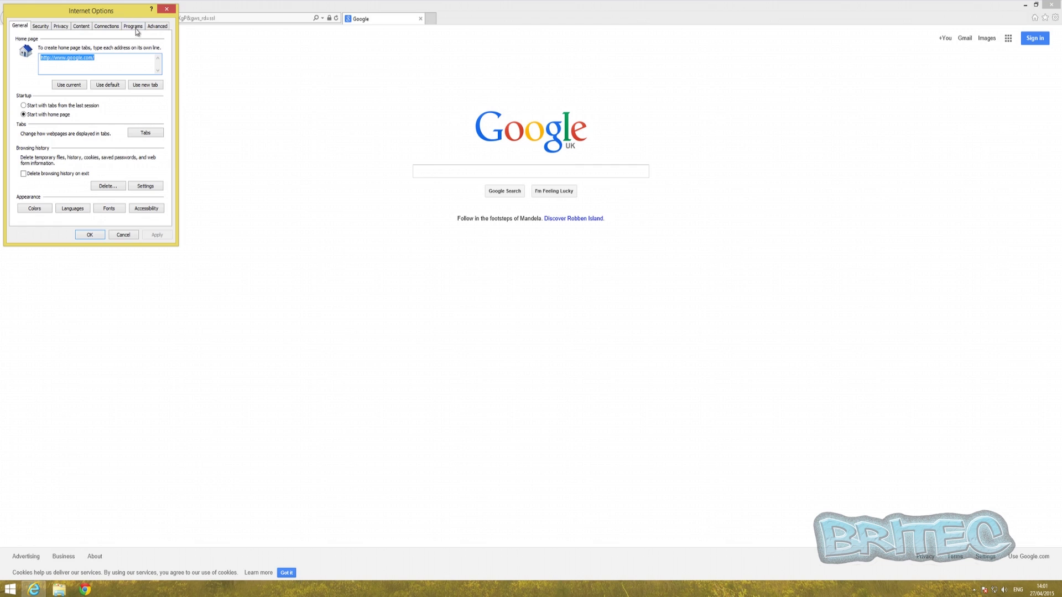
left_click_drag(122, 9, 316, 122)
left_click(352, 139)
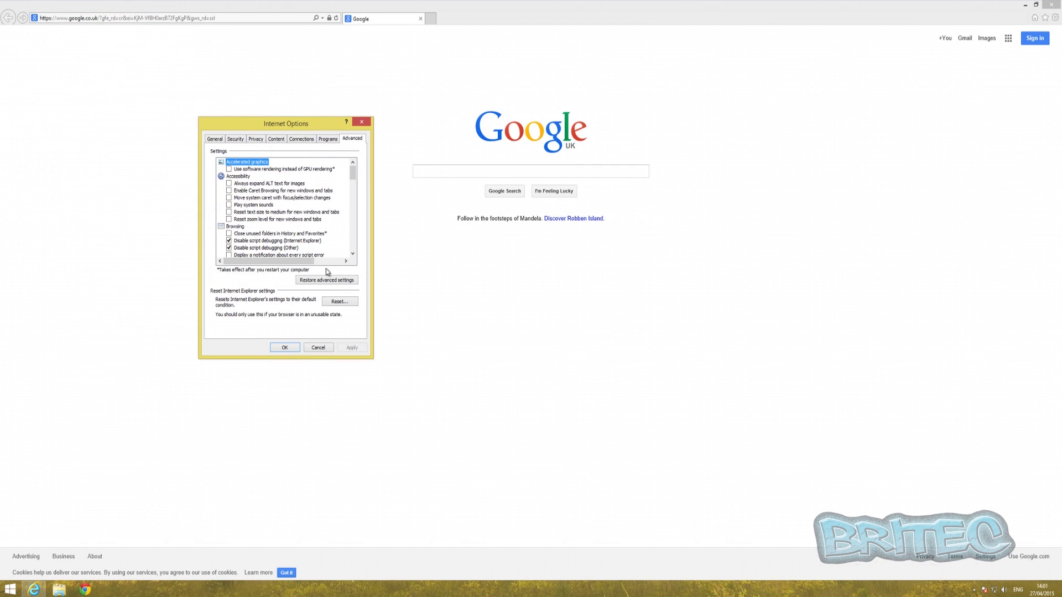
left_click(335, 303)
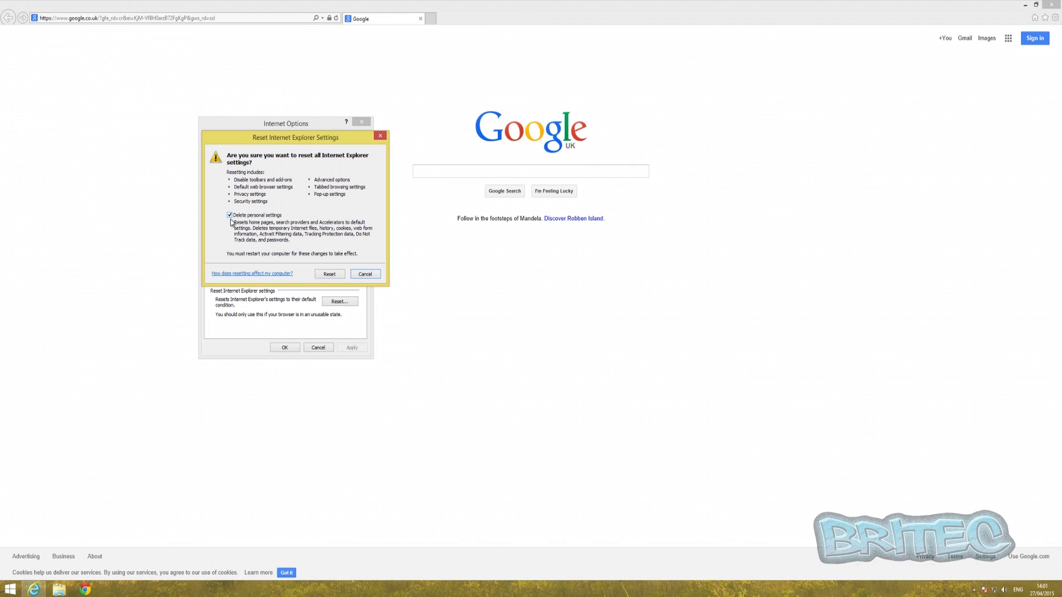
left_click(331, 274)
left_click(299, 215)
left_click(284, 347)
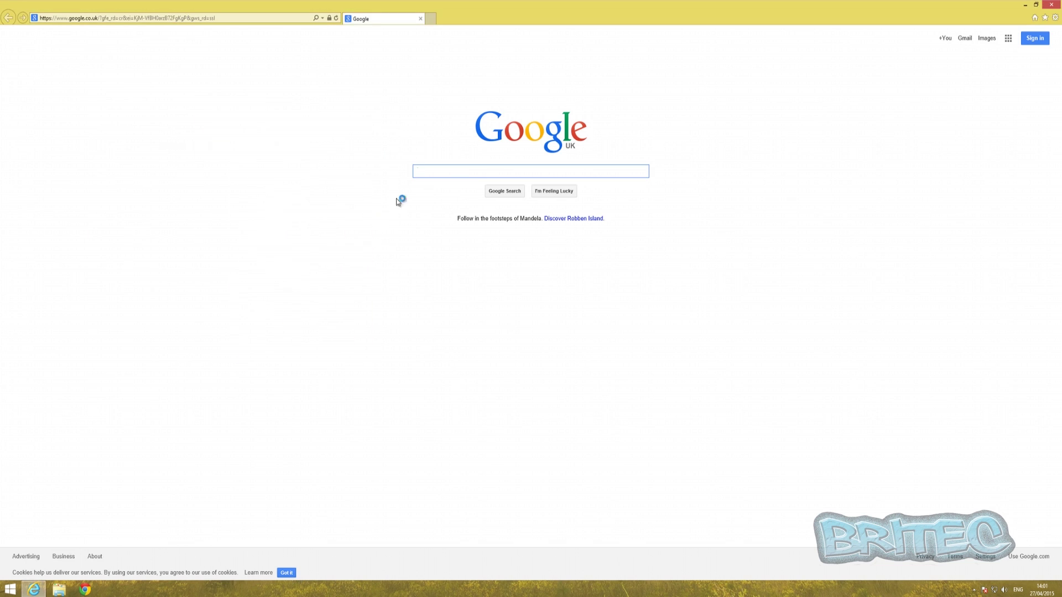
left_click(1051, 5)
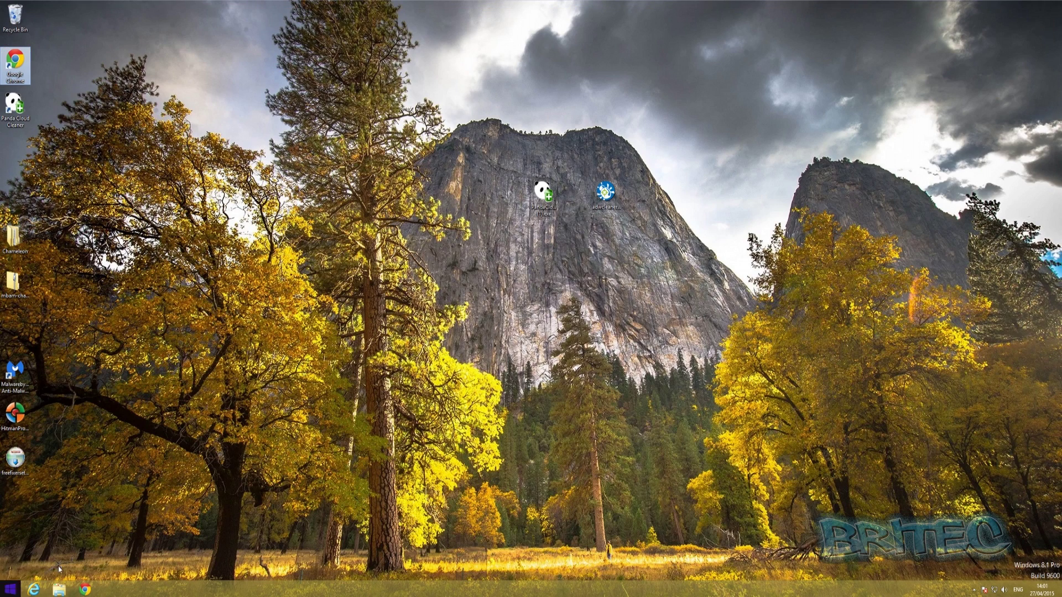
Step: Move the Malwarebytes and HitmanPro desktop shortcuts up so they sit directly below the mbam-chameleon icon
left_click(343, 335)
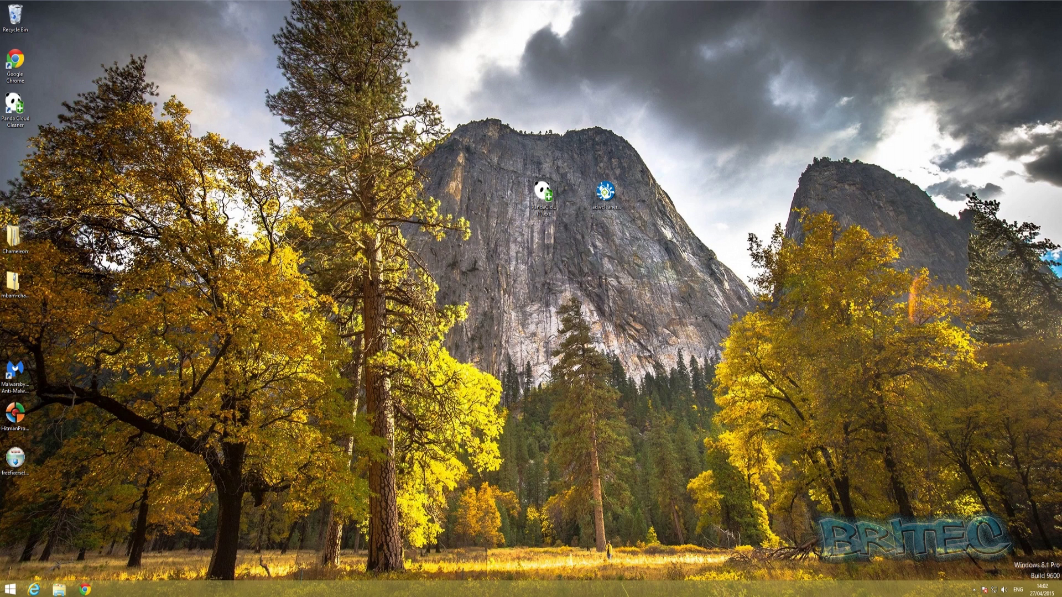
left_click_drag(15, 374, 171, 239)
left_click_drag(17, 420, 15, 337)
left_click_drag(200, 243, 14, 375)
left_click(410, 348)
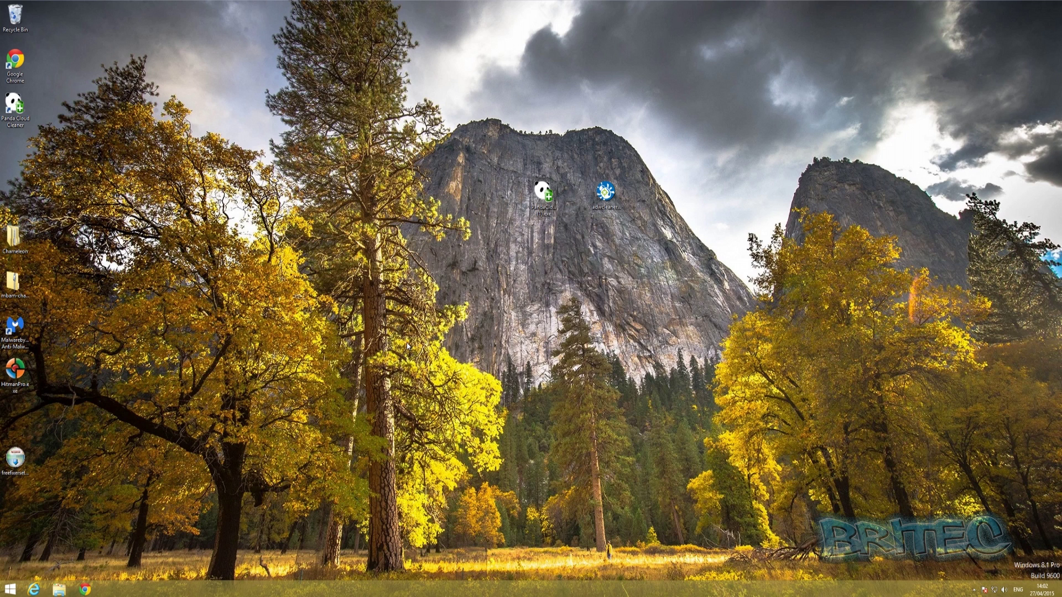